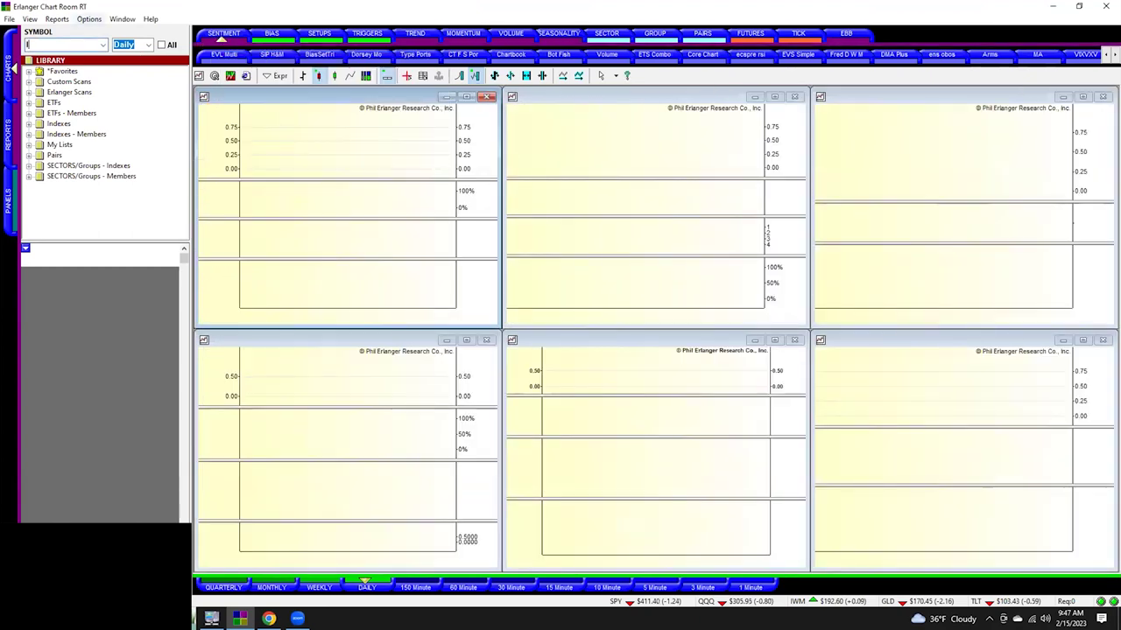
- Load the daily charts for the symbol ISRG
text(ISRG)
key(Return)
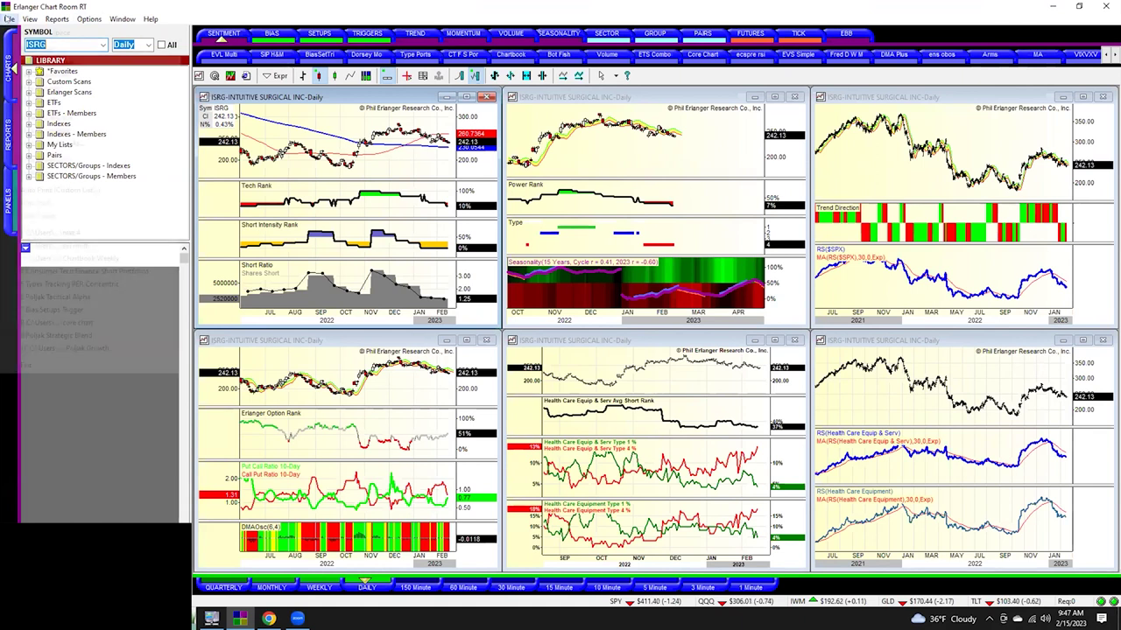
- Load the daily charts for PARA and close the new empty quote sheet that covers them
click(9, 18)
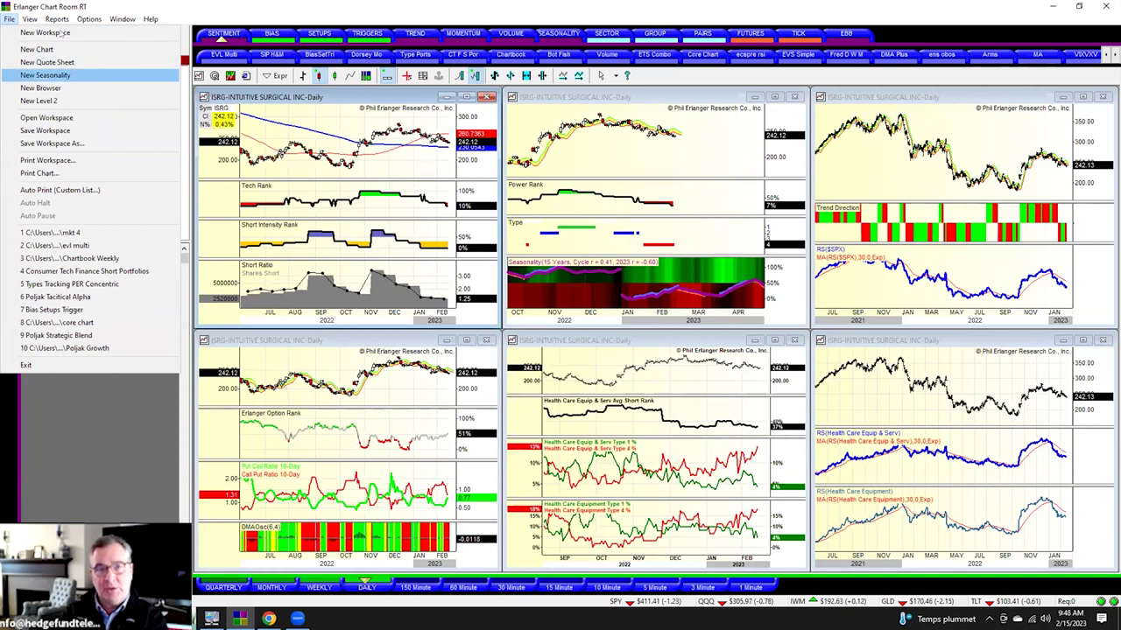
click(156, 63)
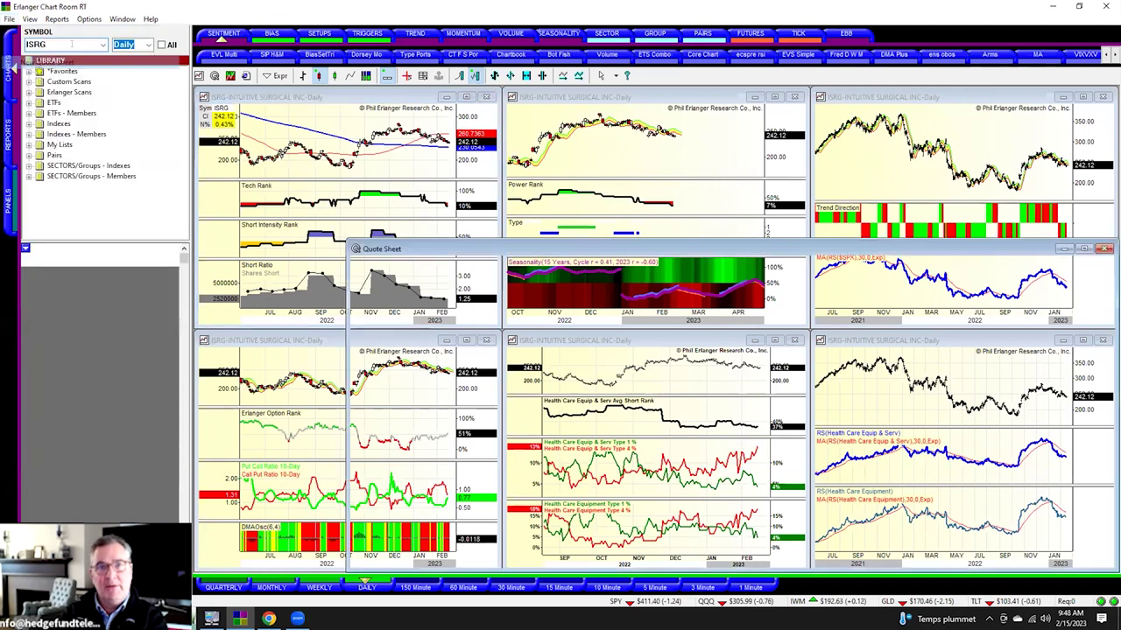
text(PARA)
key(Return)
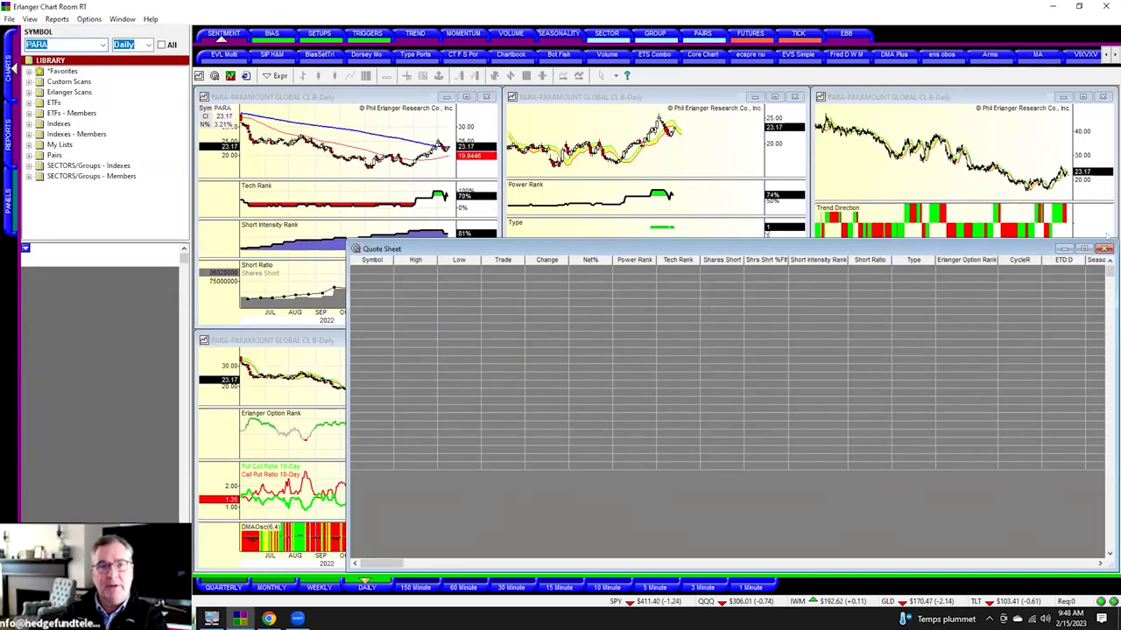
click(1105, 249)
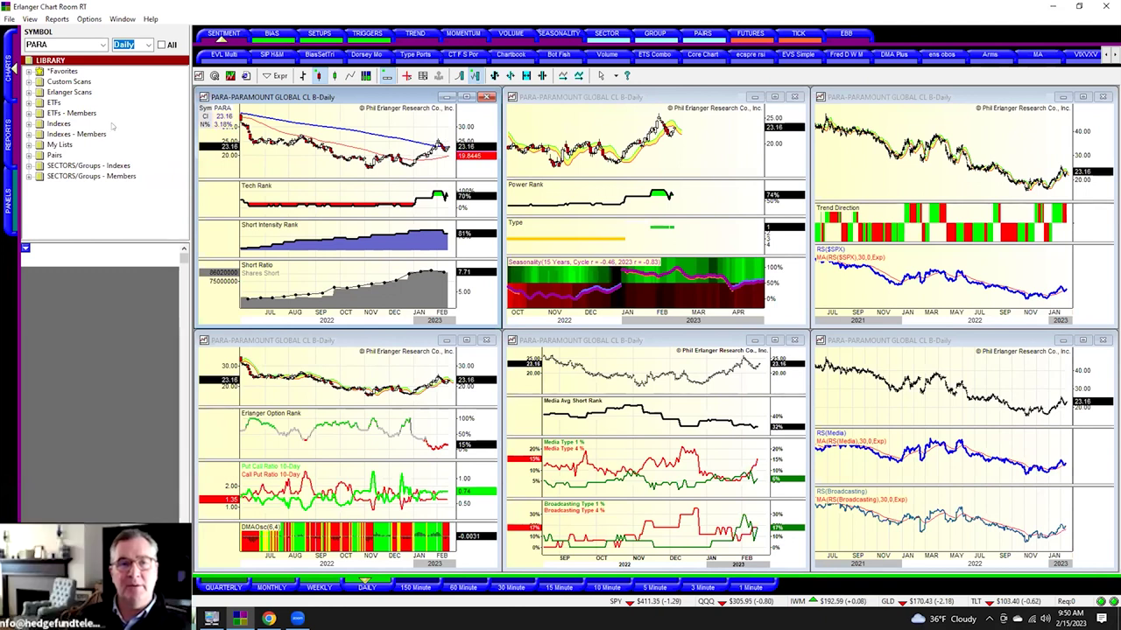
- Open the New Daily Type 2s and 3s report for 02-14-23 from the Erlanger scans and sort it by market cap
double_click(69, 92)
drag(182, 98, 183, 151)
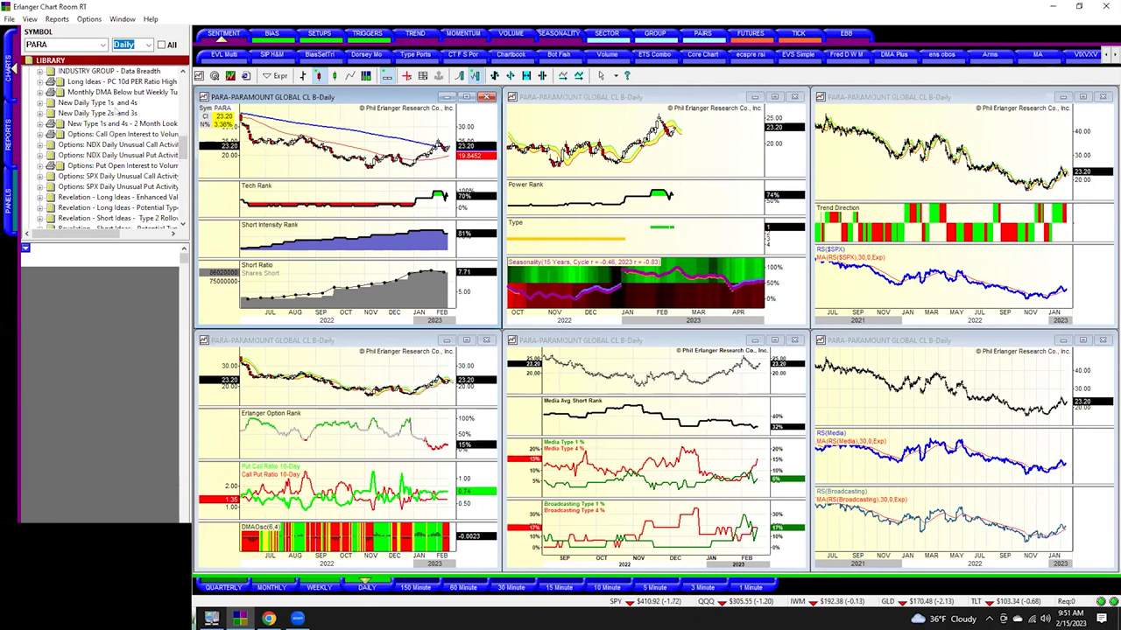
double_click(116, 112)
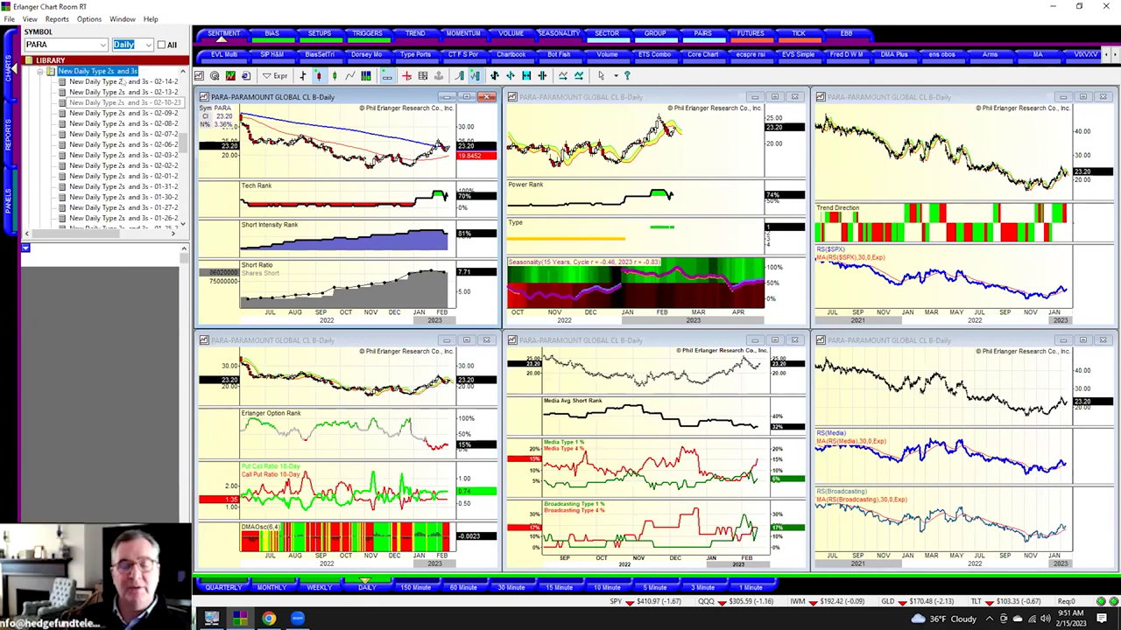
click(124, 81)
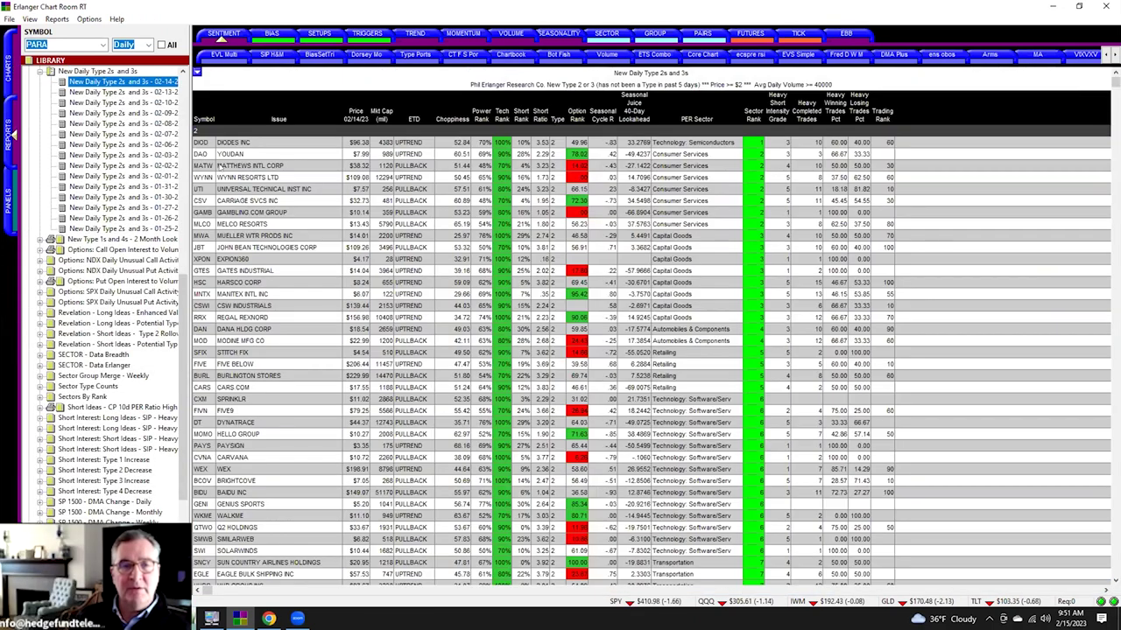
click(386, 117)
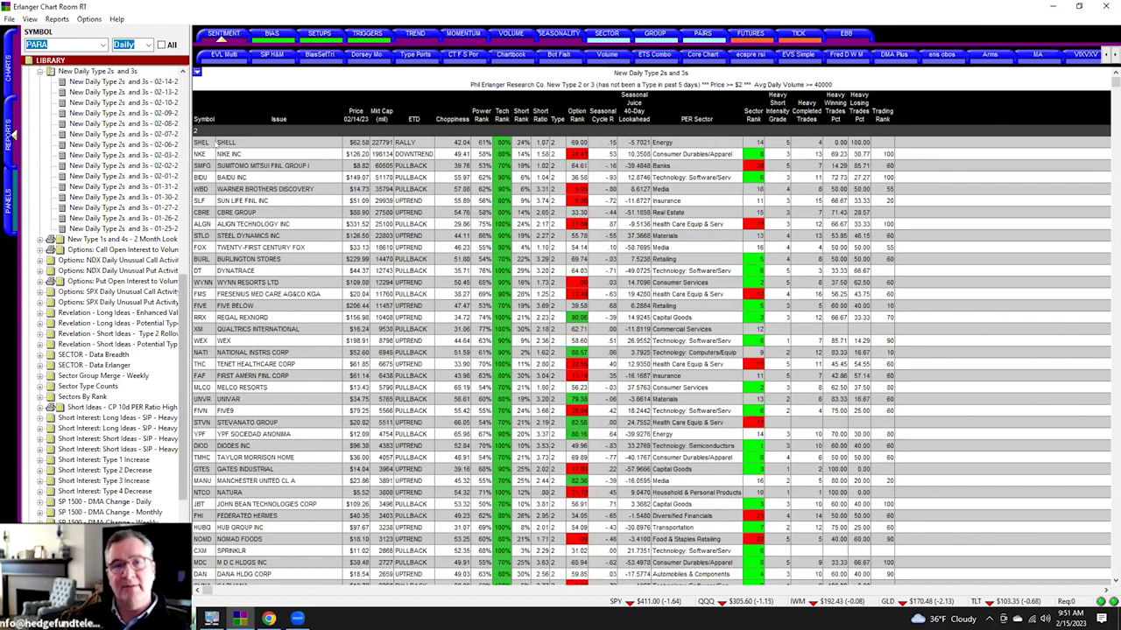
- Chart NKE, MA and BUD one after another from the Type 2s and 3s report
double_click(200, 154)
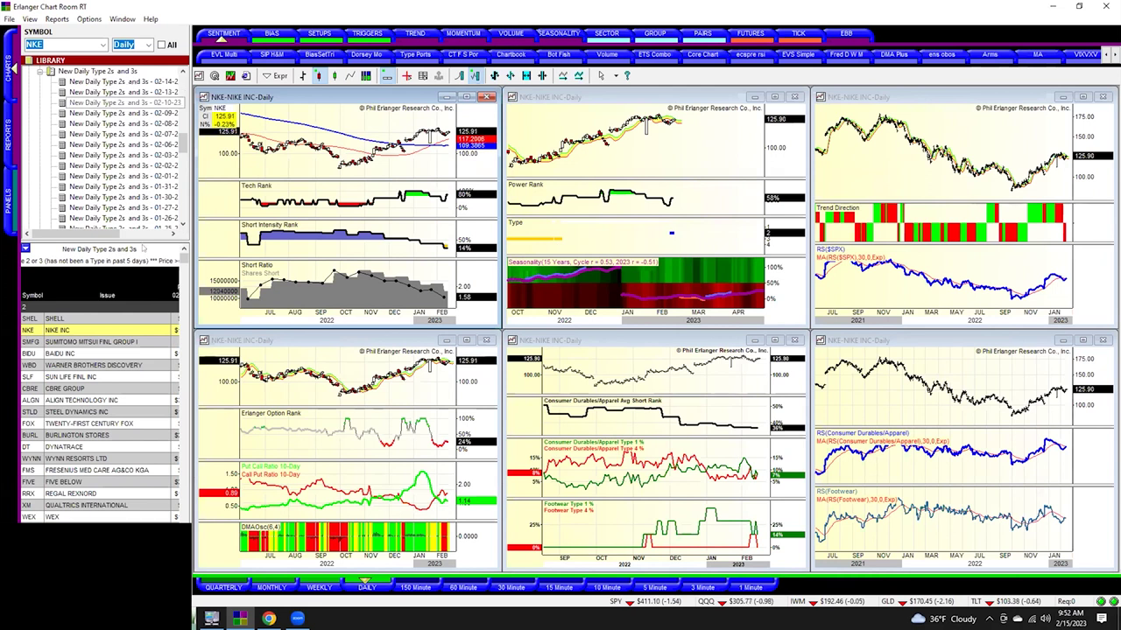
scroll(181, 329, down, 2)
scroll(182, 329, down, 10)
click(26, 341)
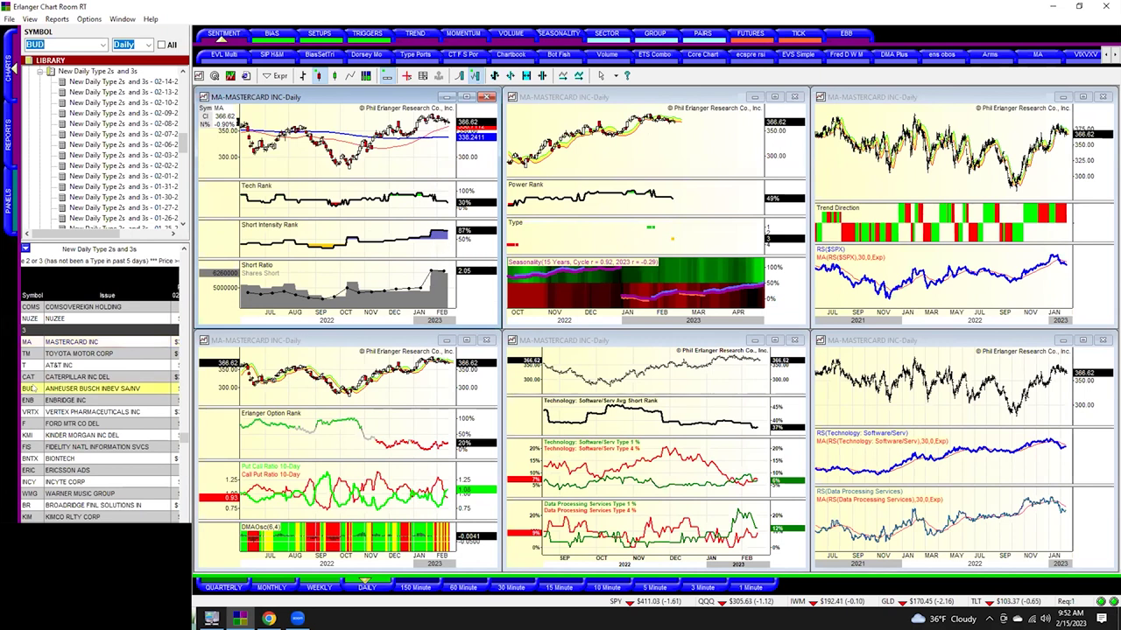
click(32, 388)
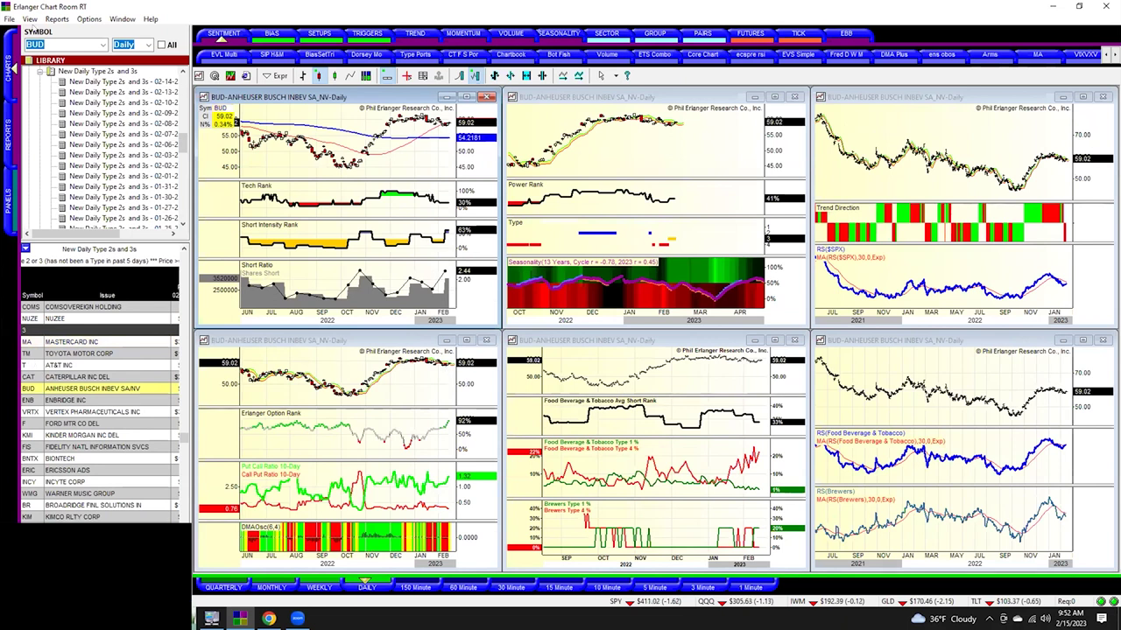
- Open the recently used mkt 4 workspace
click(10, 18)
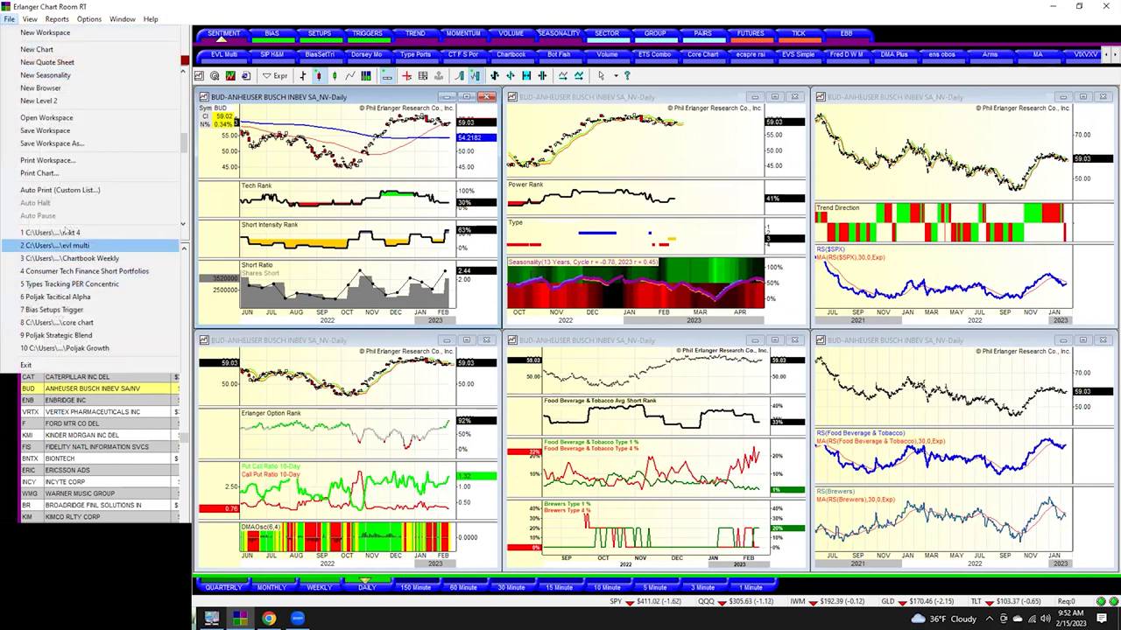
click(66, 231)
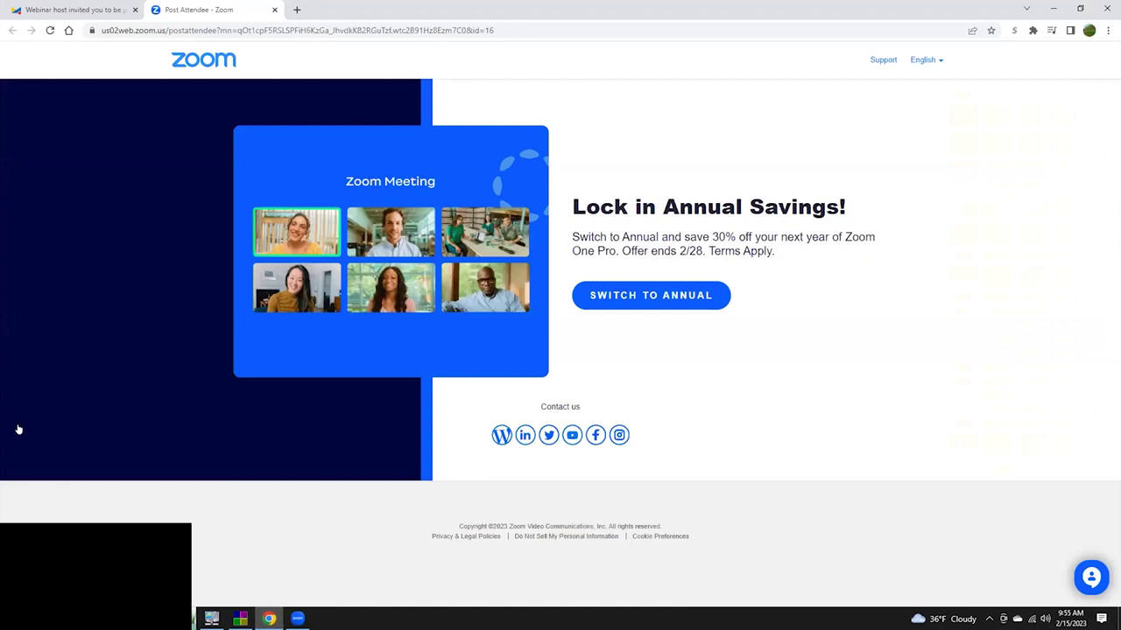
- In the browser's mail, open the Market Review published 2/11/23 and examine its NYSE and NASDAQ short interest charts
key(ctrl+1)
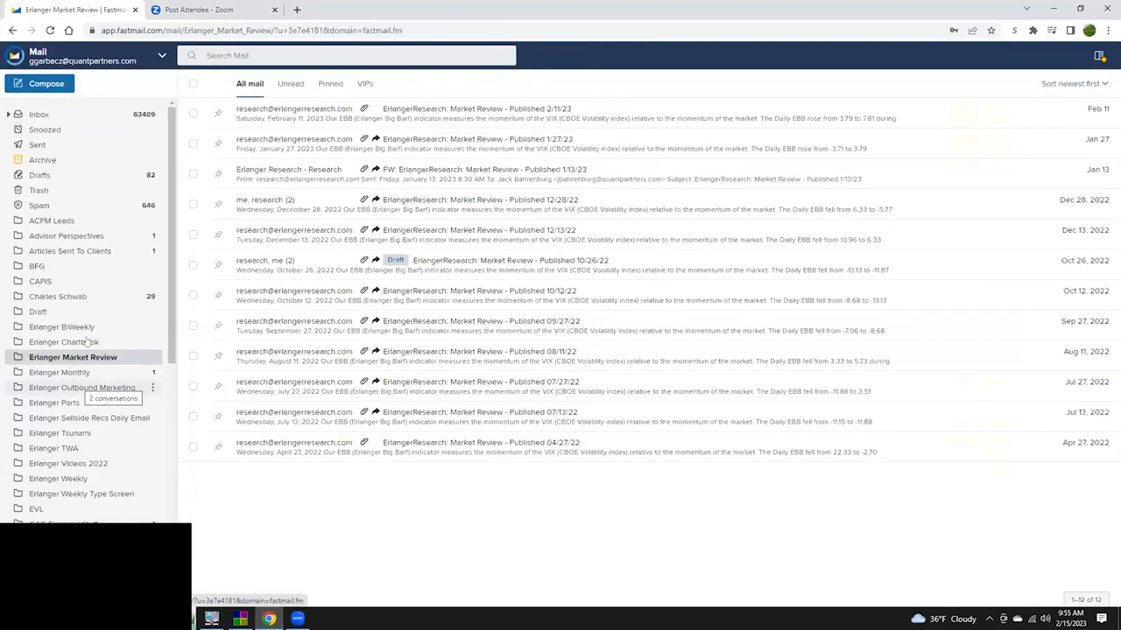
click(480, 115)
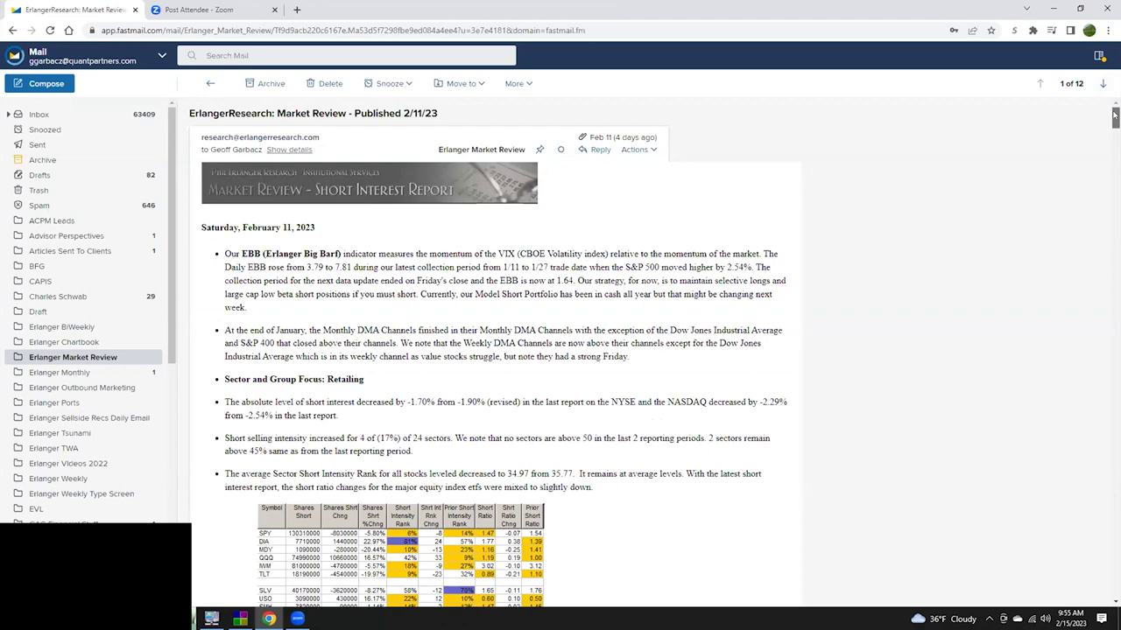
scroll(1114, 115, down, 1)
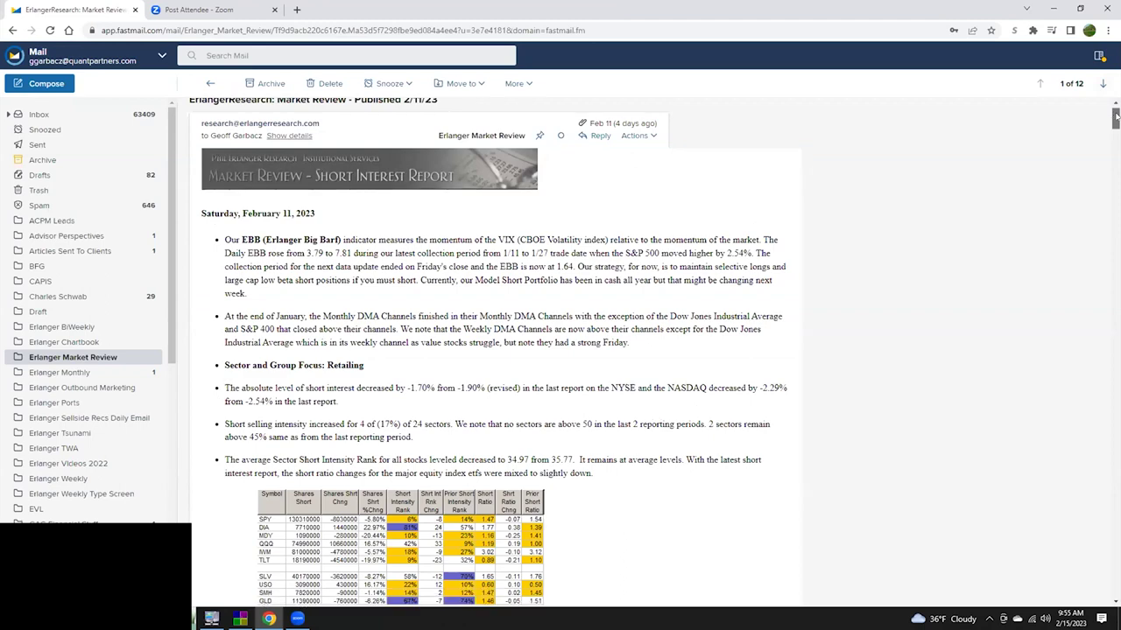
scroll(1116, 166, down, 10)
scroll(1117, 213, down, 15)
mouse_move(1115, 260)
mouse_down()
mouse_move(1115, 273)
mouse_move(1115, 260)
mouse_up()
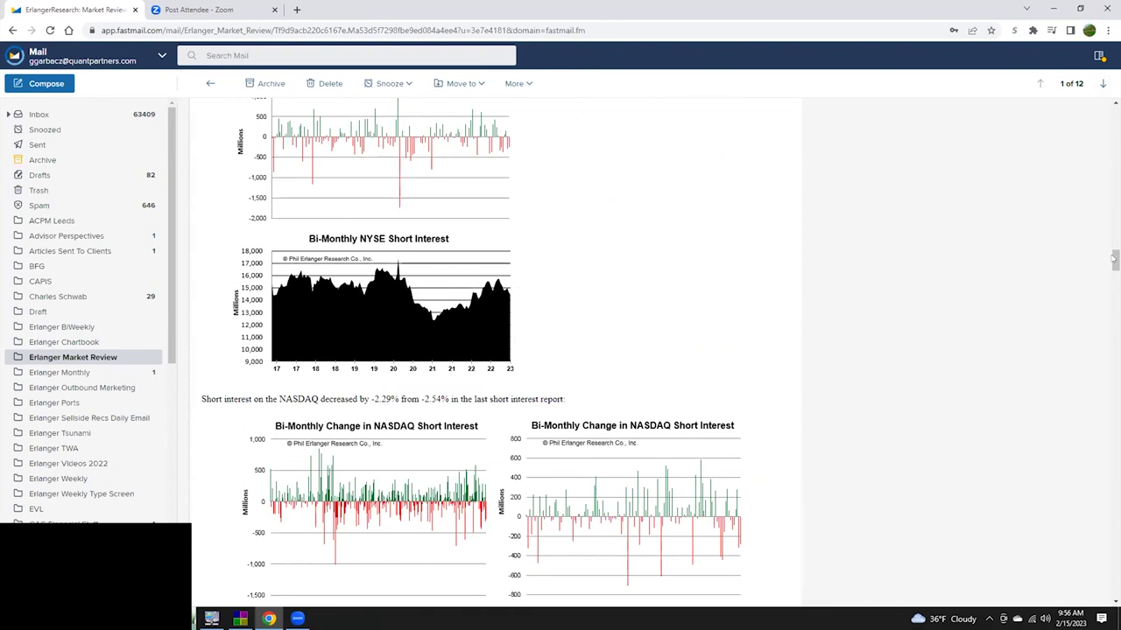
scroll(1115, 259, down, 2)
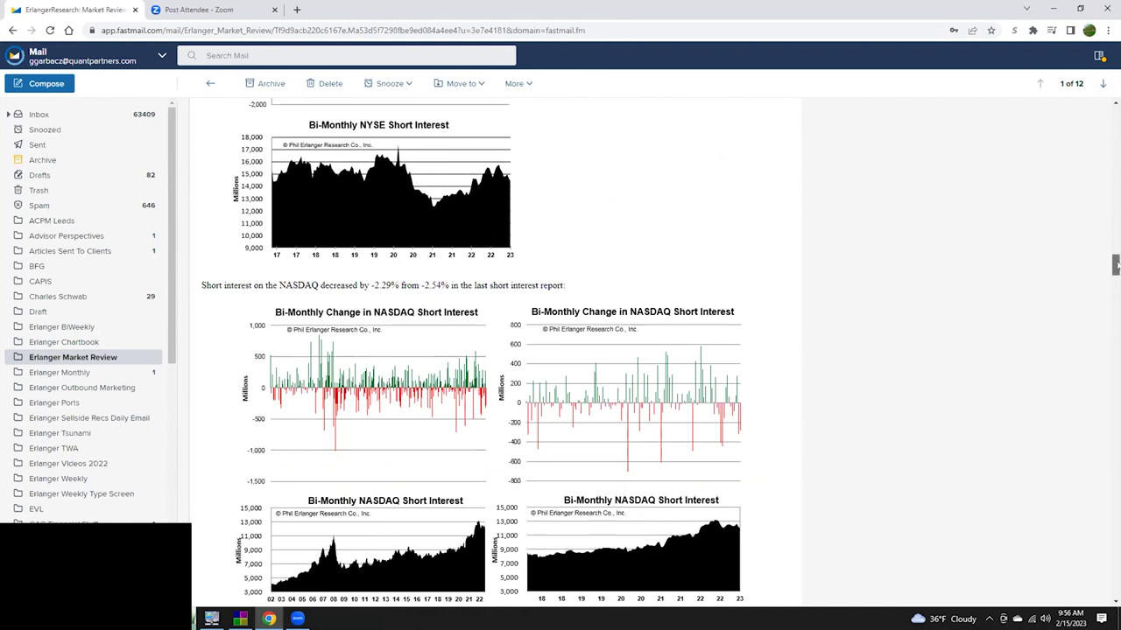
- Examine the NYSE and NASDAQ shares-short history and cover rate tables, comparing them with the SPY market chart in Erlanger Chart Room
drag(1115, 266, 1115, 284)
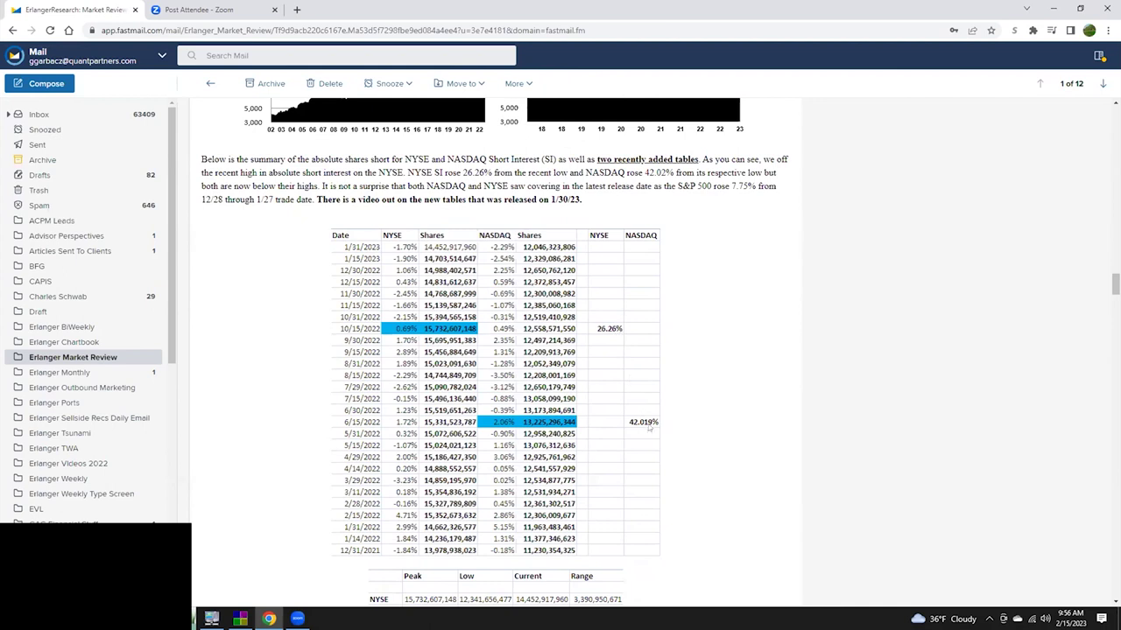
drag(1116, 285, 1115, 298)
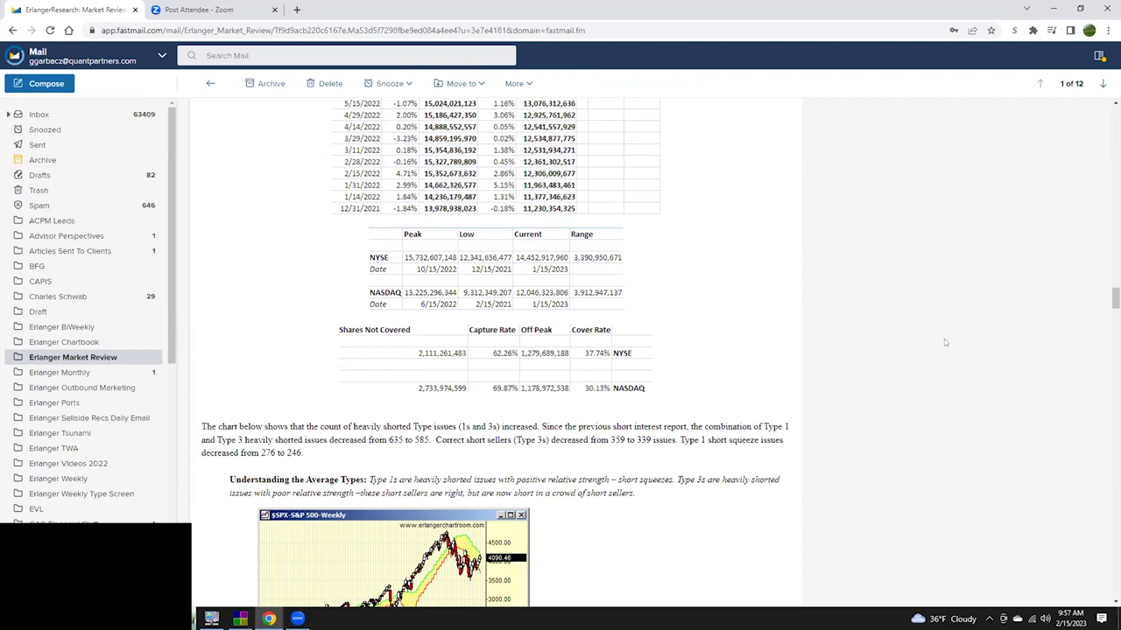
drag(1115, 299, 1115, 280)
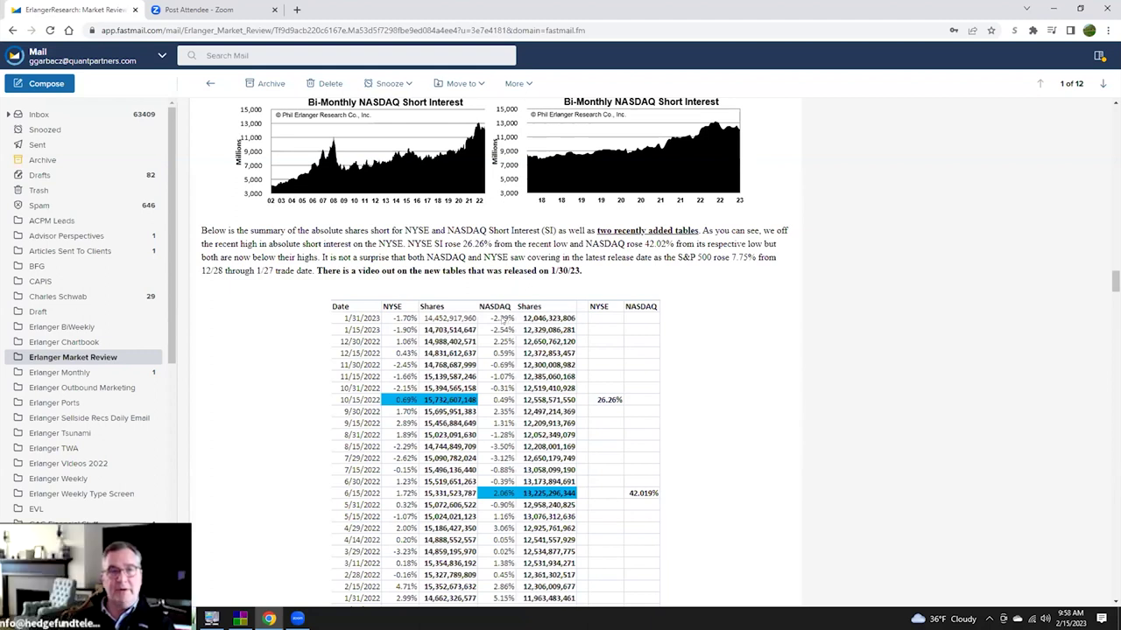
key(alt+Tab)
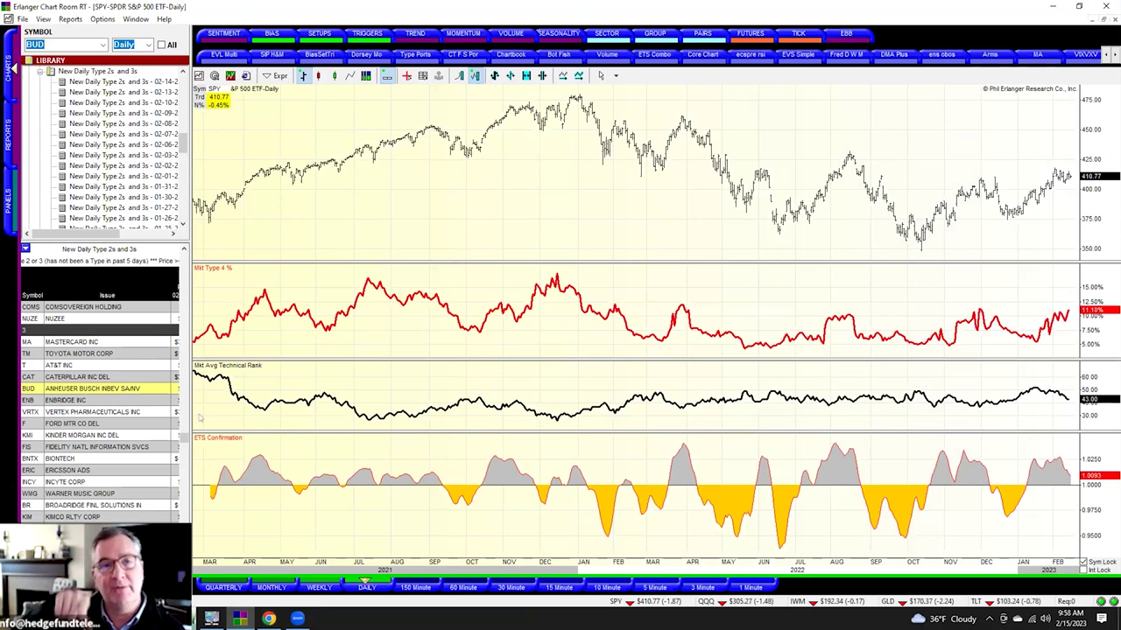
key(alt+Tab)
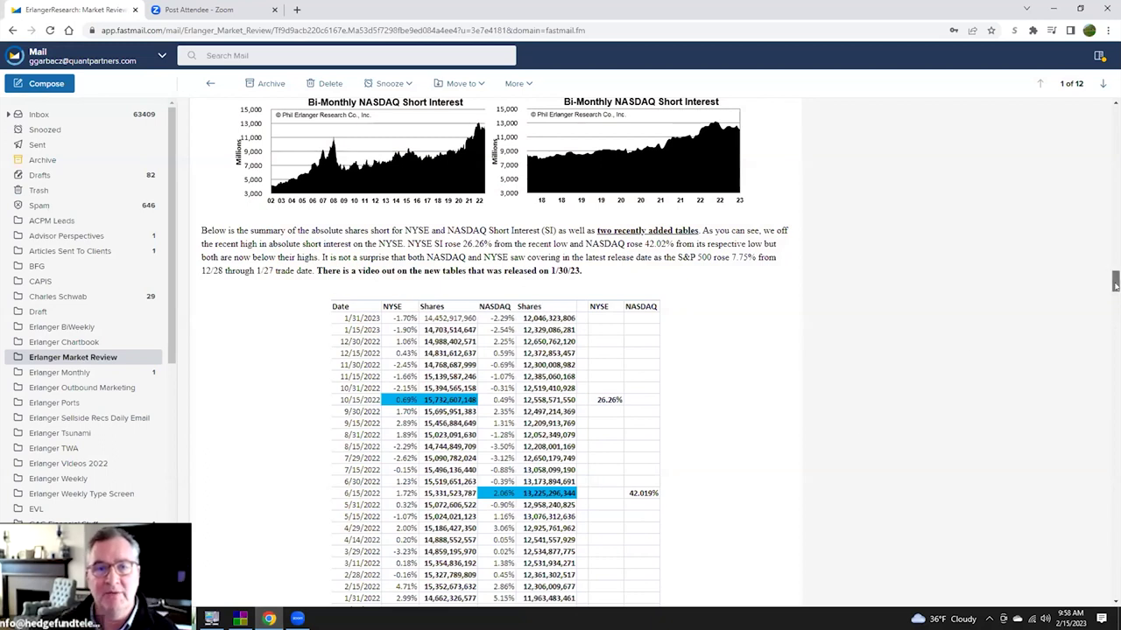
- Review the NASDAQ and NYSE short interest charts again, then the email's sector short rank table
drag(1115, 282, 1115, 272)
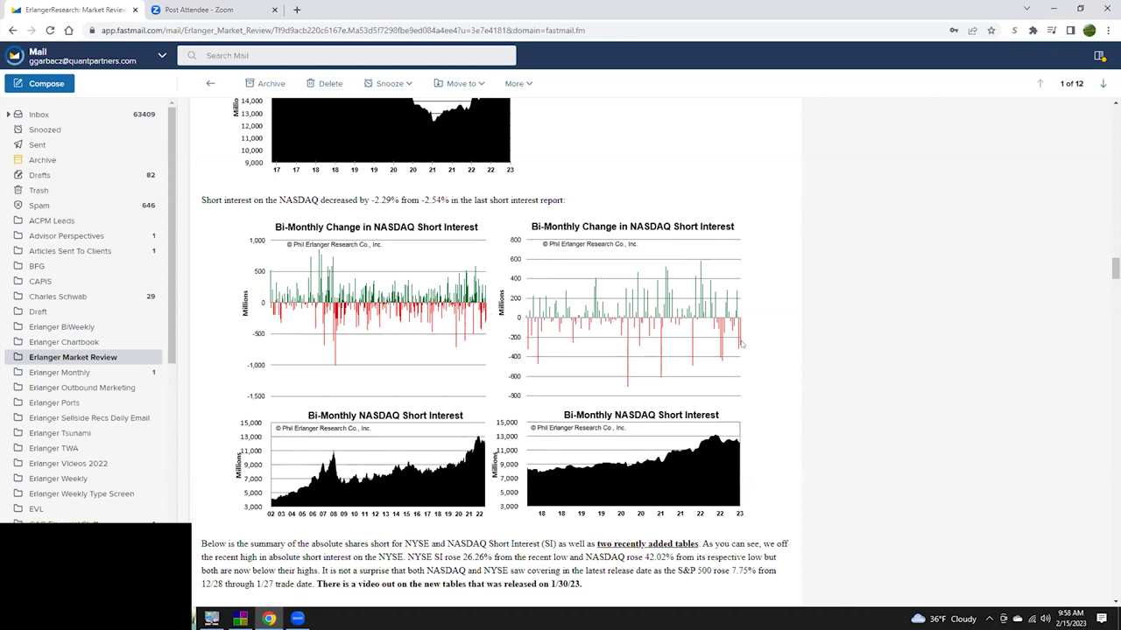
drag(1114, 267, 1113, 247)
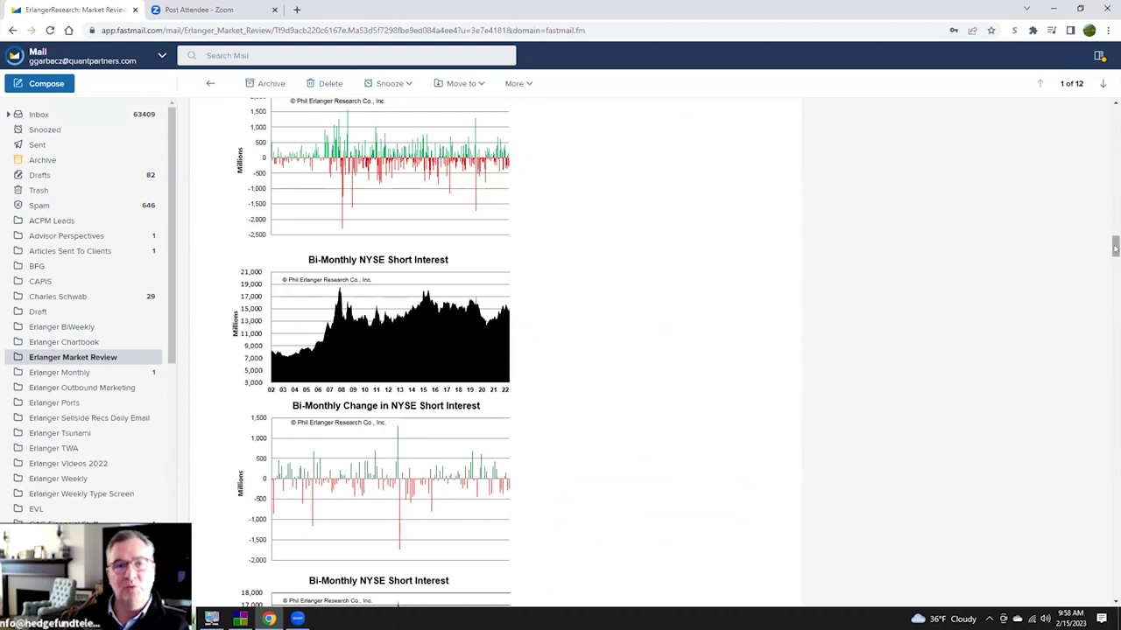
drag(1114, 248, 1086, 147)
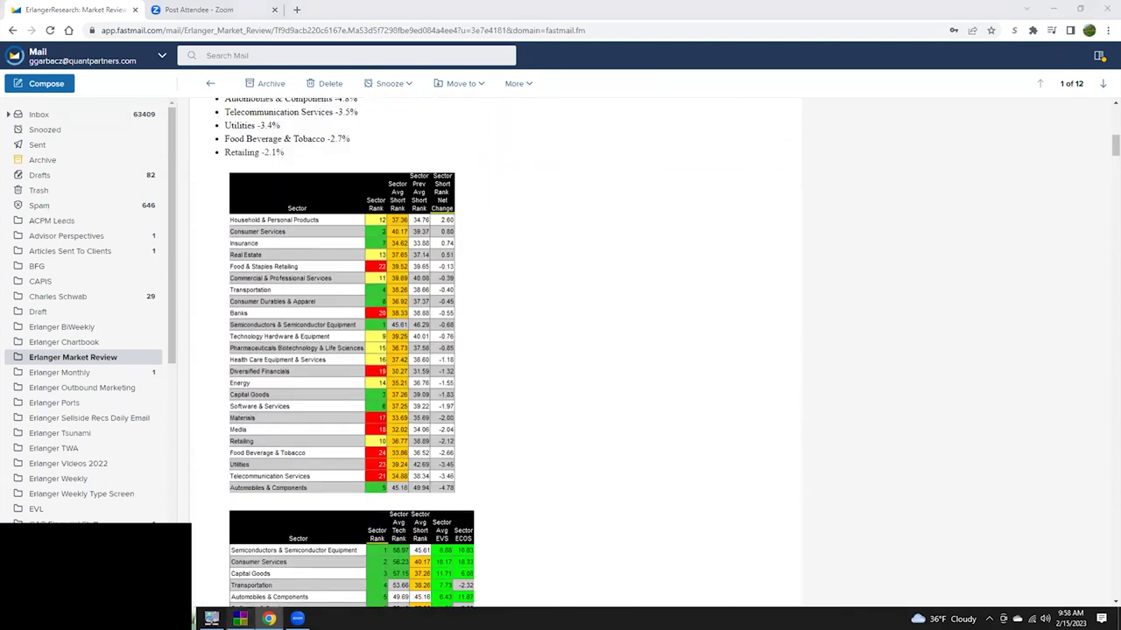
- Switch to Erlanger Chart Room, open the SECTOR - Data Erlanger report for 02-14-23 and sort it by sector average short rank
key(alt+Tab)
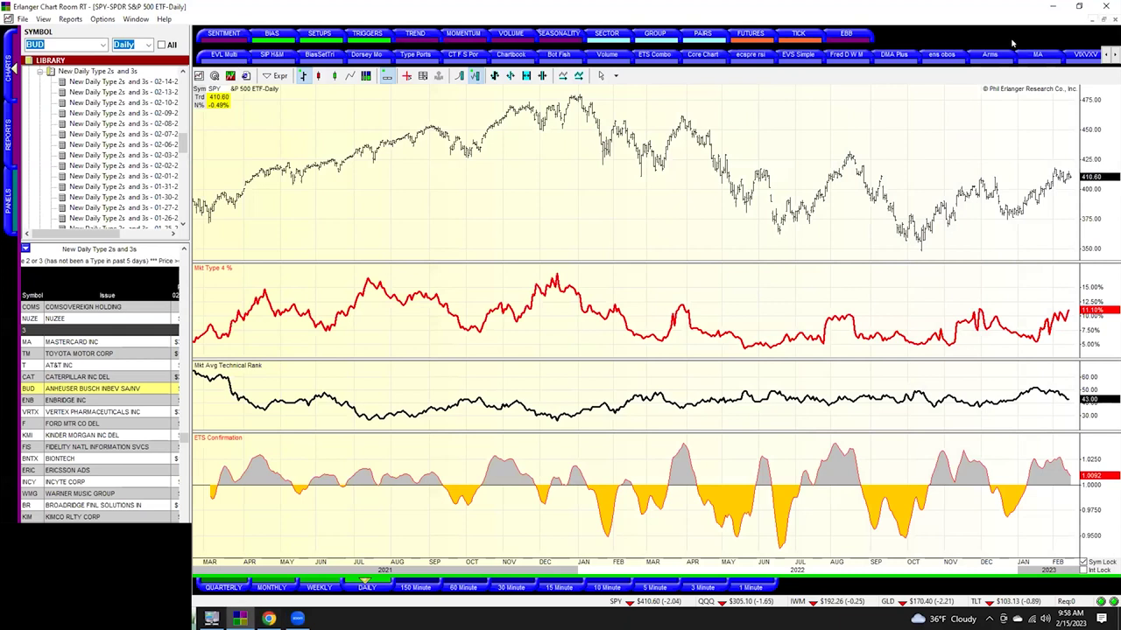
key(Left)
click(105, 209)
click(114, 218)
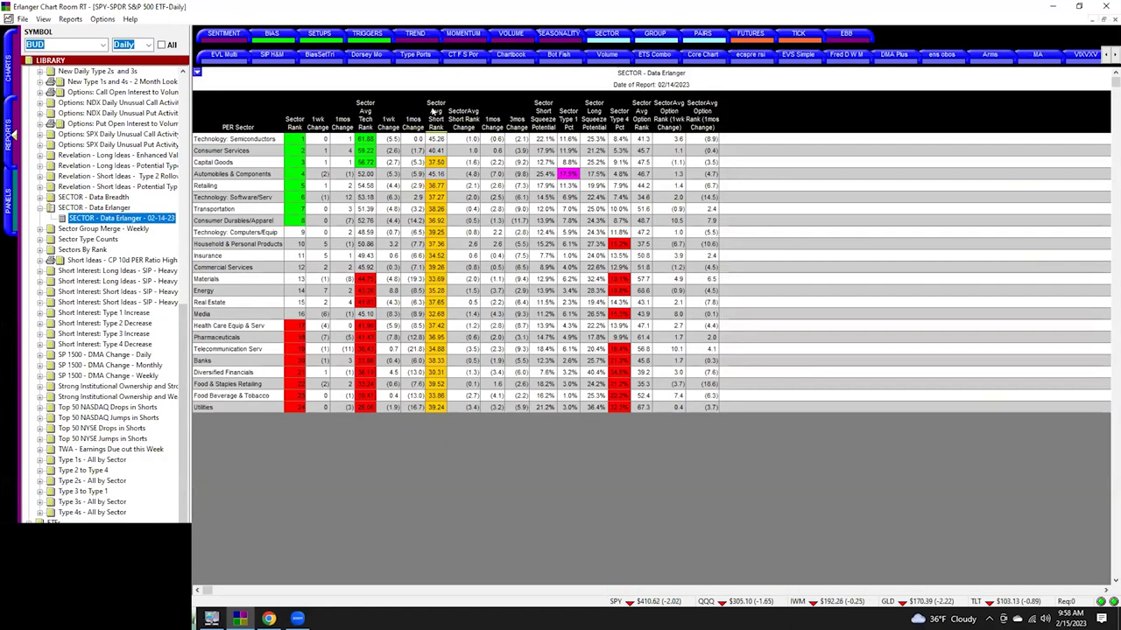
click(435, 115)
click(435, 116)
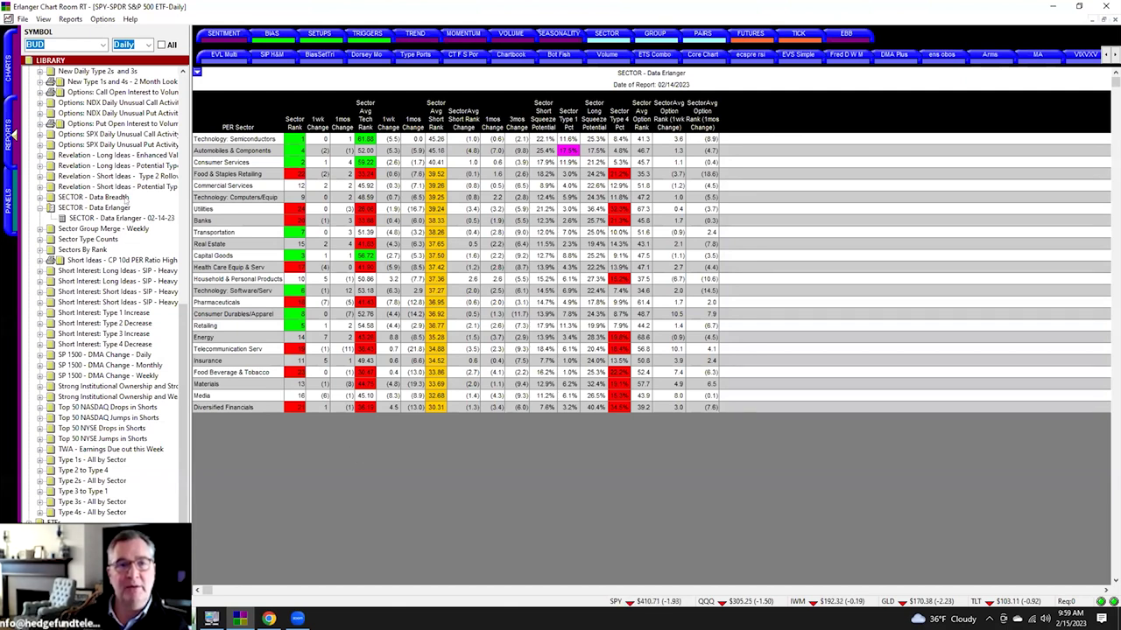
- Open the Sectors By Rank reports for 09-20-22 and 09-02-22, sorting the 09-02-22 report by short rank
double_click(104, 250)
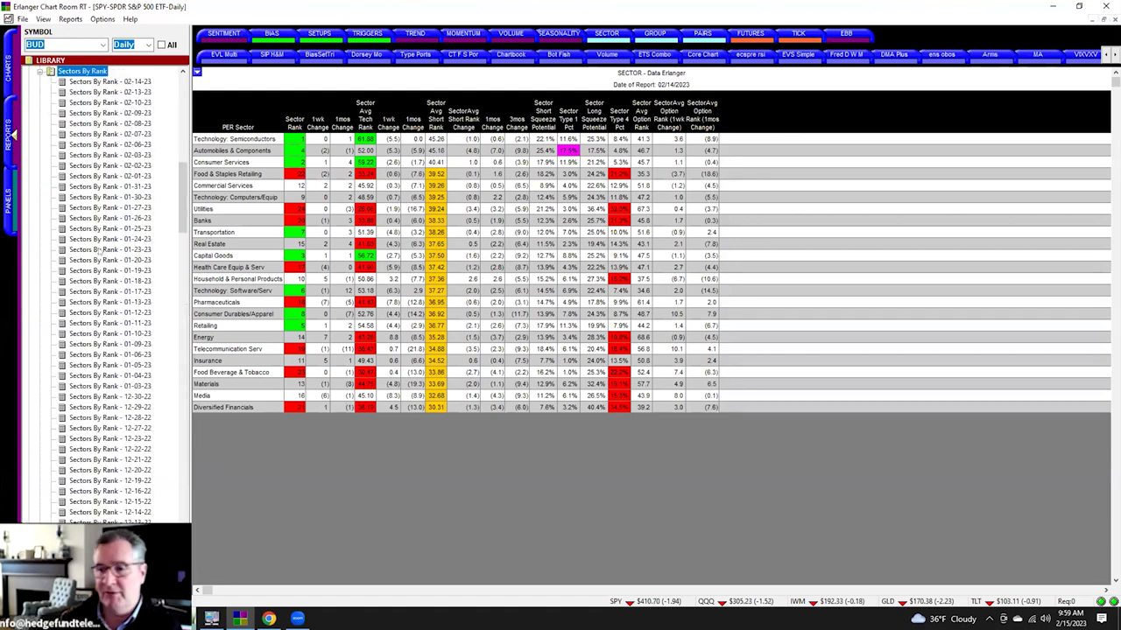
scroll(150, 263, down, 20)
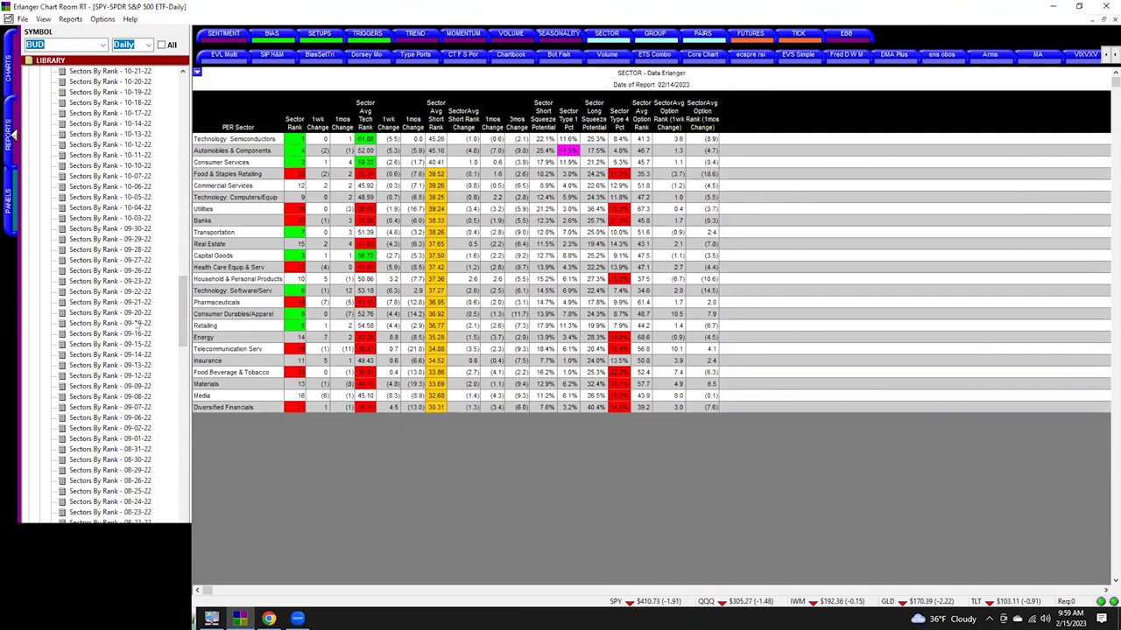
click(138, 314)
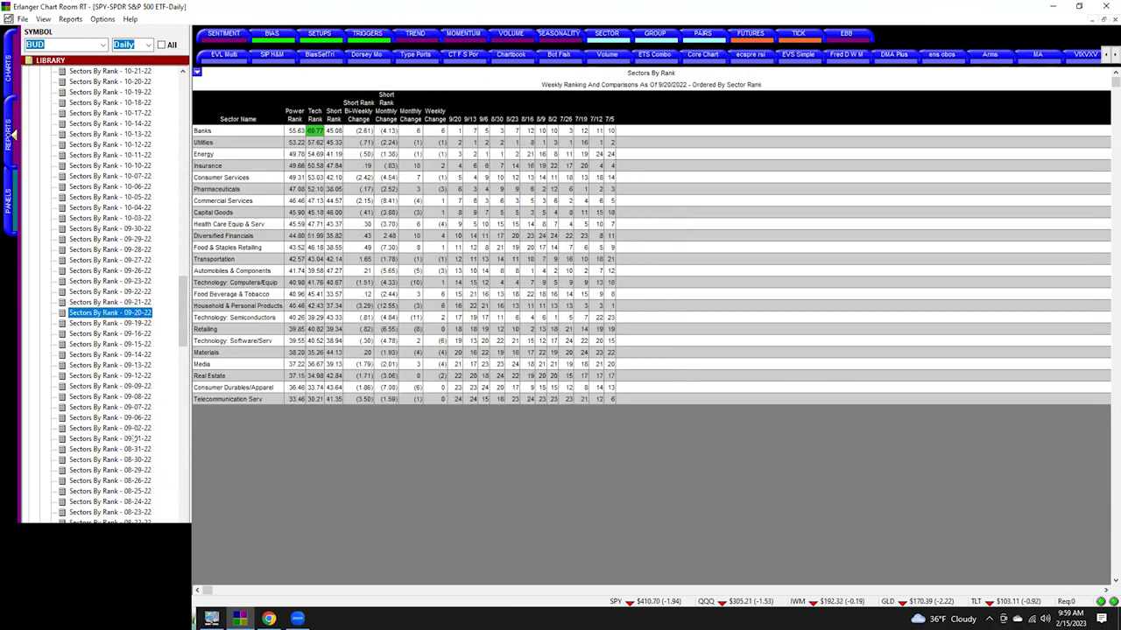
click(134, 427)
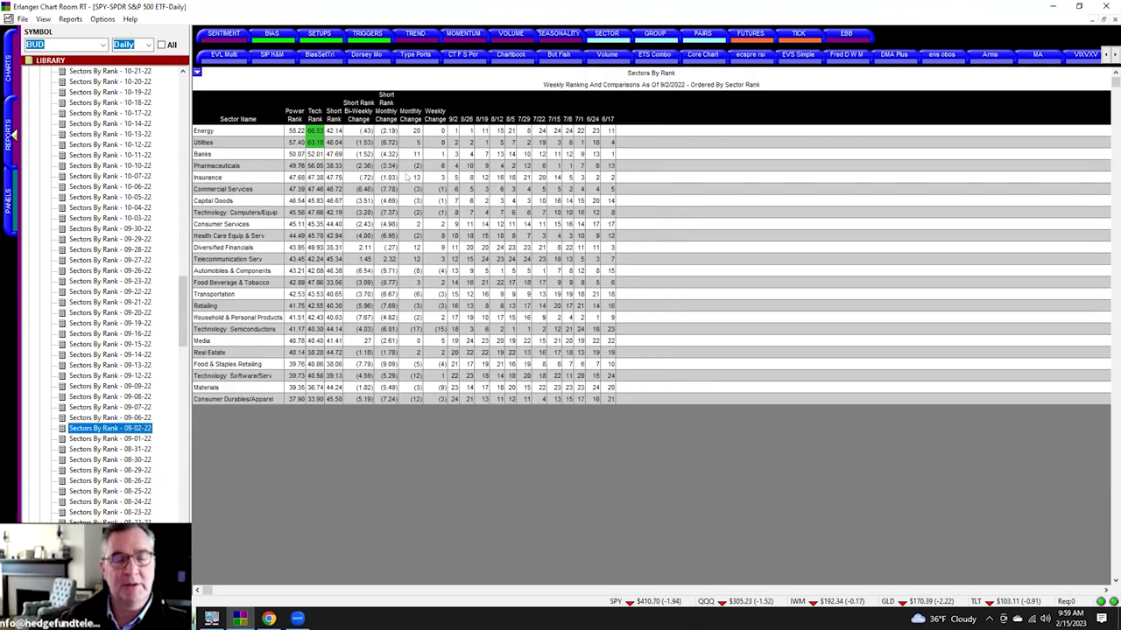
click(332, 118)
click(333, 114)
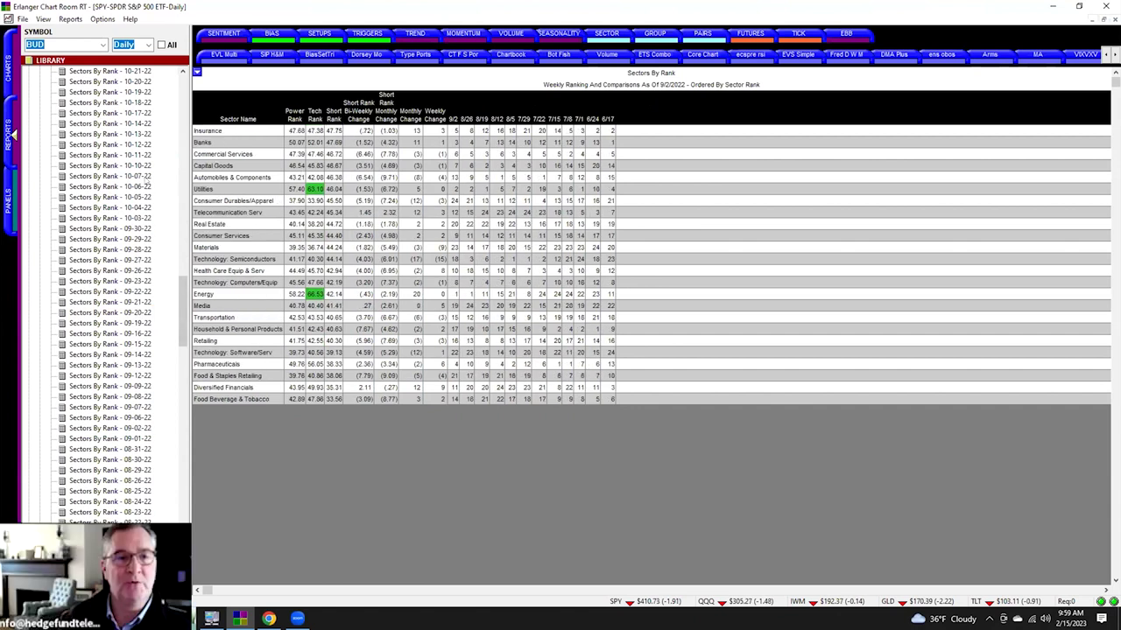
- Open the Sectors By Rank report for 10-11-22, sorting it by Short Rank and then by Short Rank Monthly Change in descending order
click(144, 155)
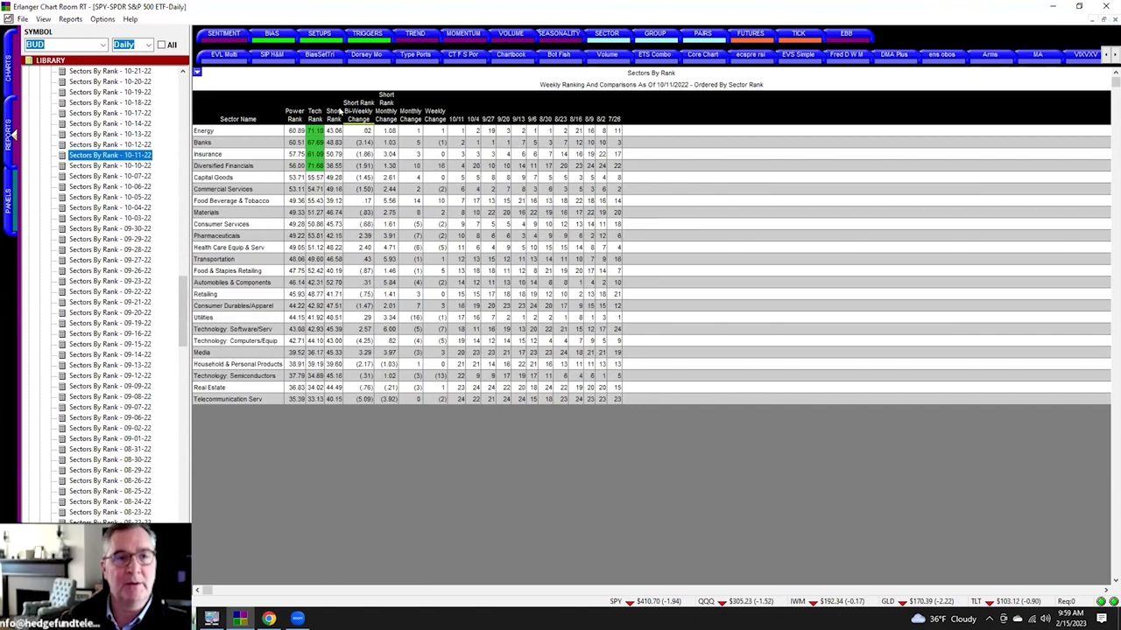
click(333, 115)
click(335, 117)
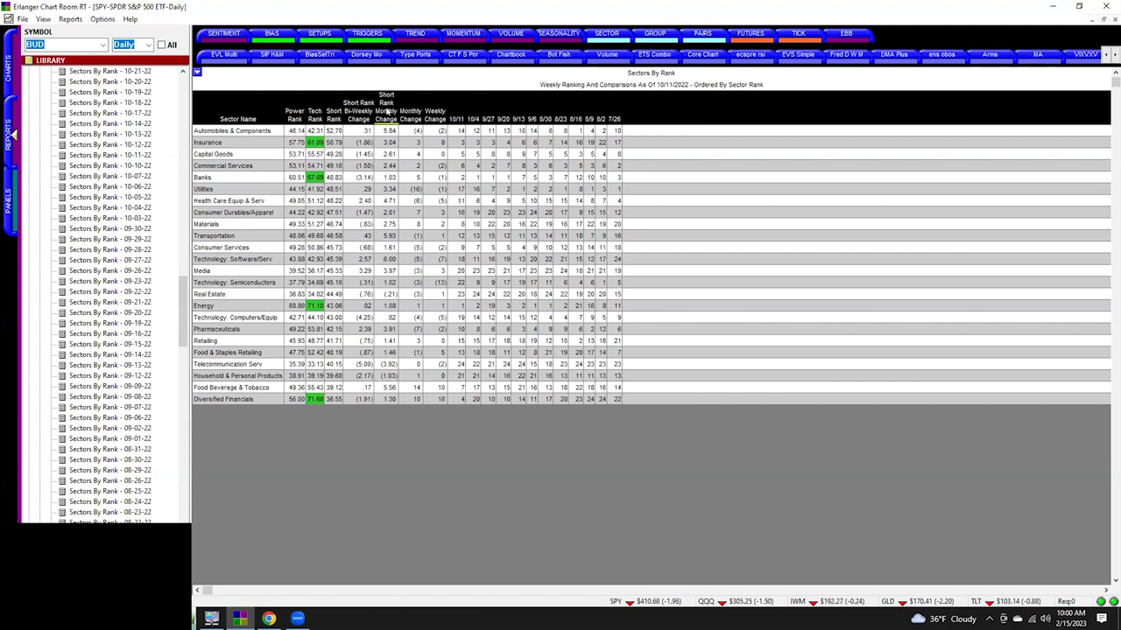
click(386, 112)
click(386, 112)
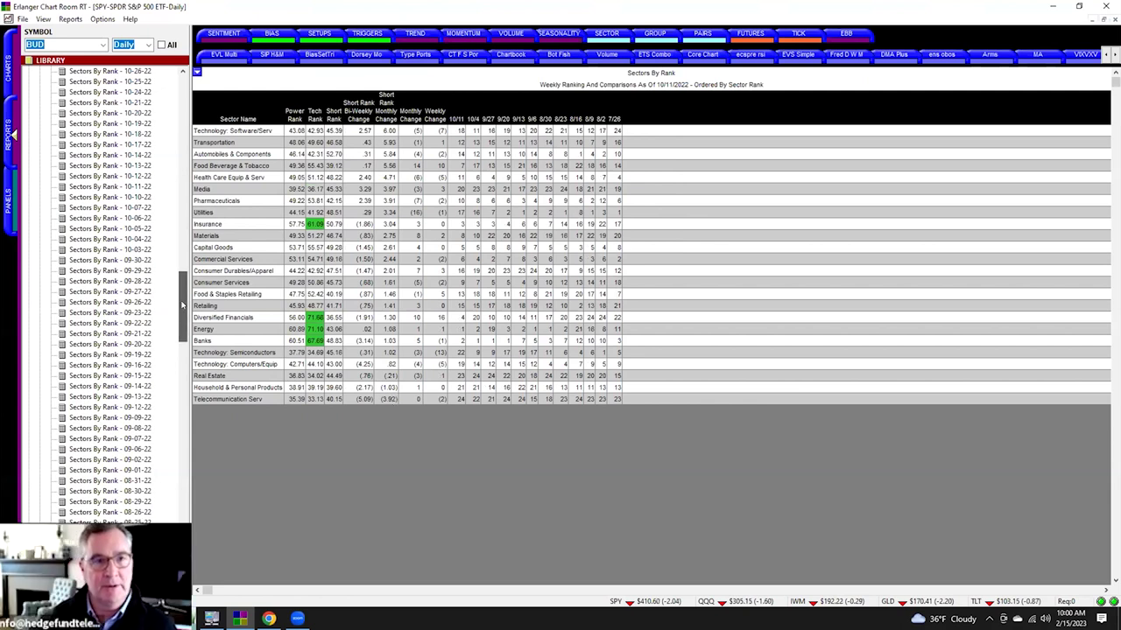
- Return to the SECTOR - Data Erlanger report for 02-14-23 and sort it by Sector Avg Short Rank
click(109, 386)
click(118, 344)
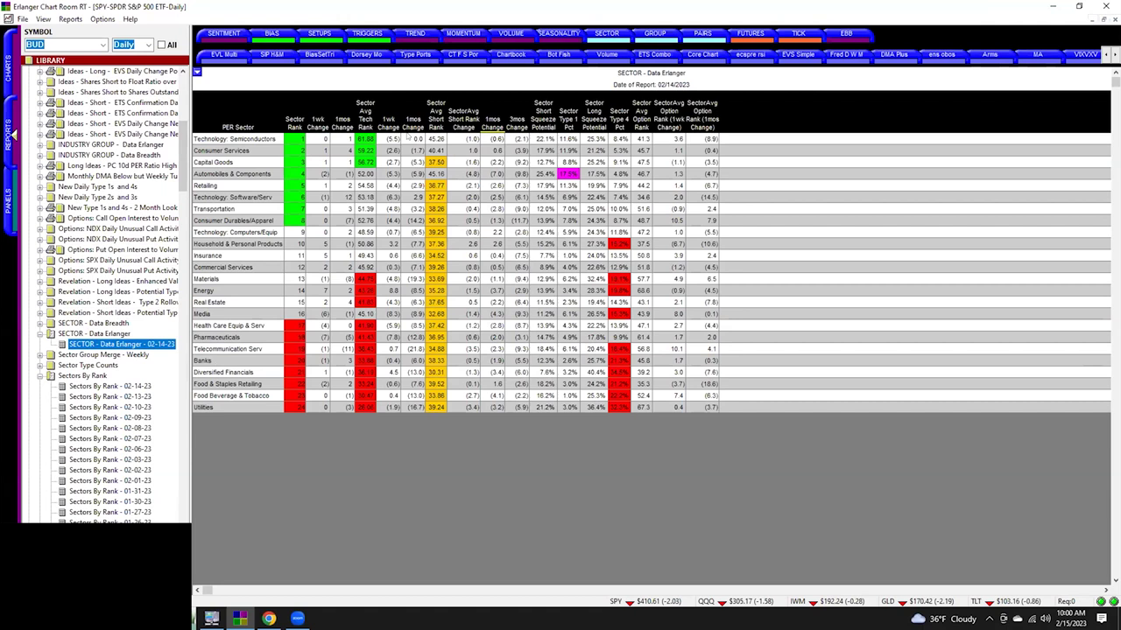
click(432, 117)
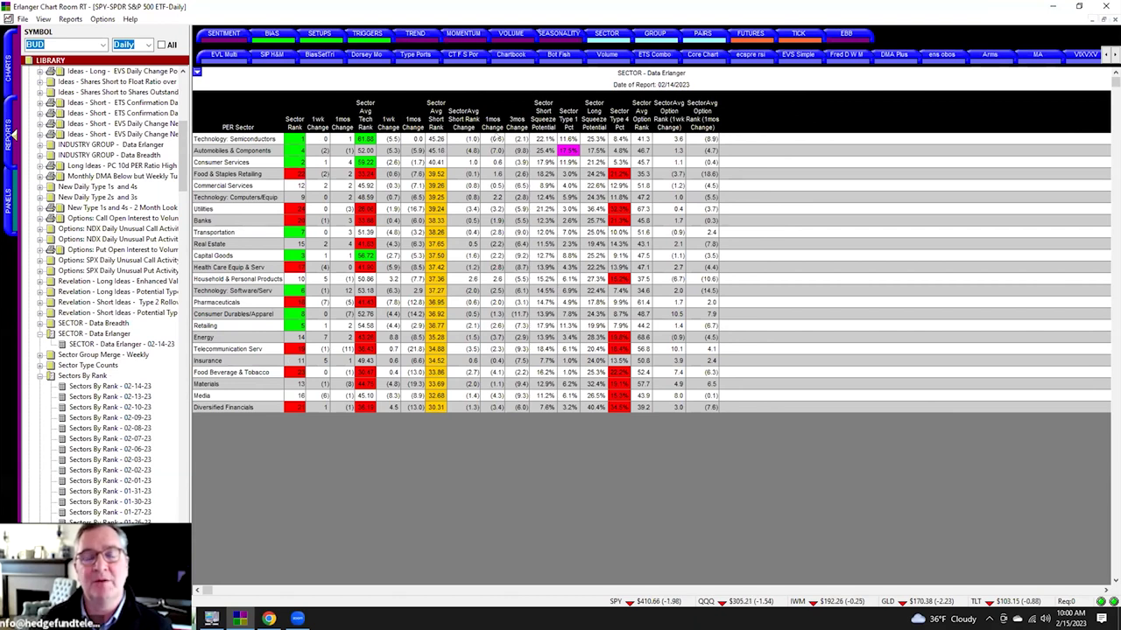
- Compare the sectors by sorting the report alternately by Sector Type 1 Pct and Sector Type 4 Pct, ending on Type 4 Pct
click(567, 123)
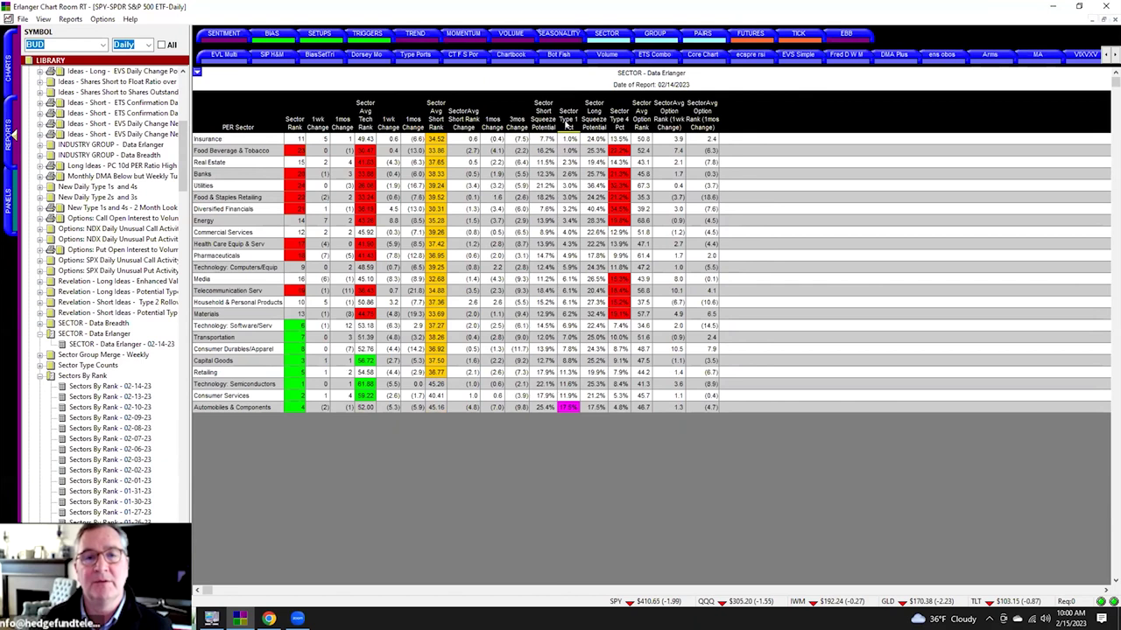
click(567, 123)
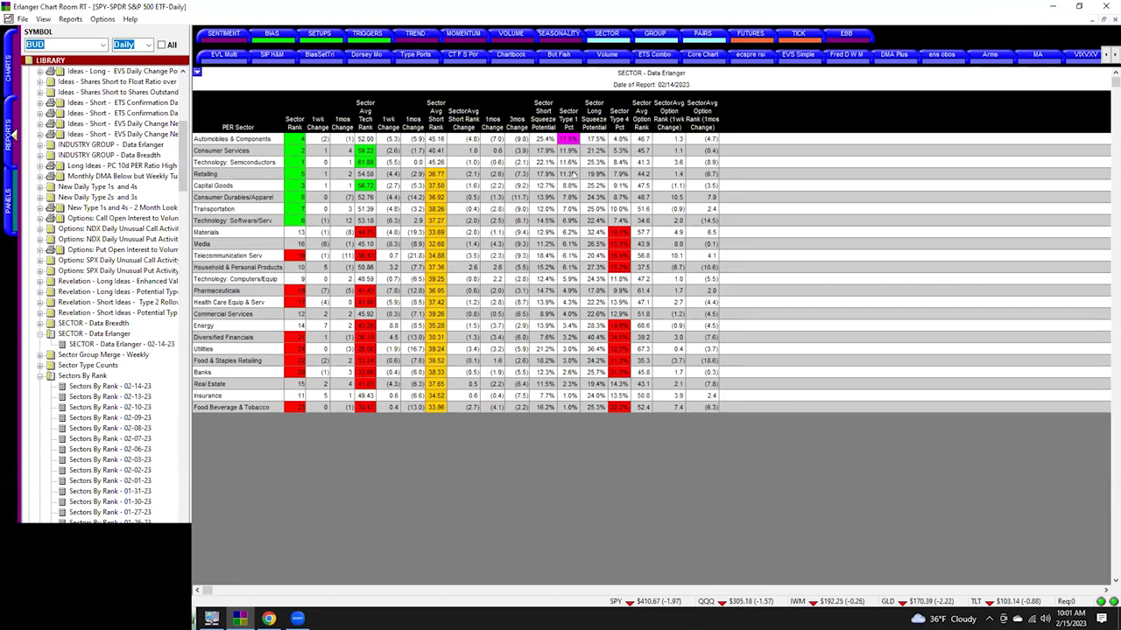
click(618, 128)
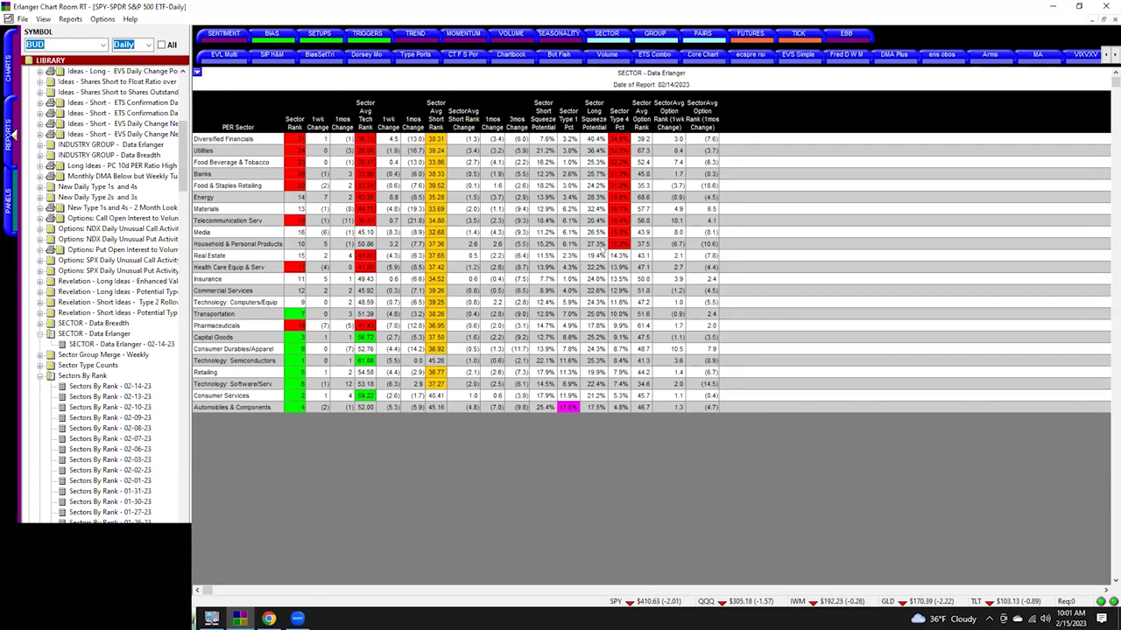
click(573, 124)
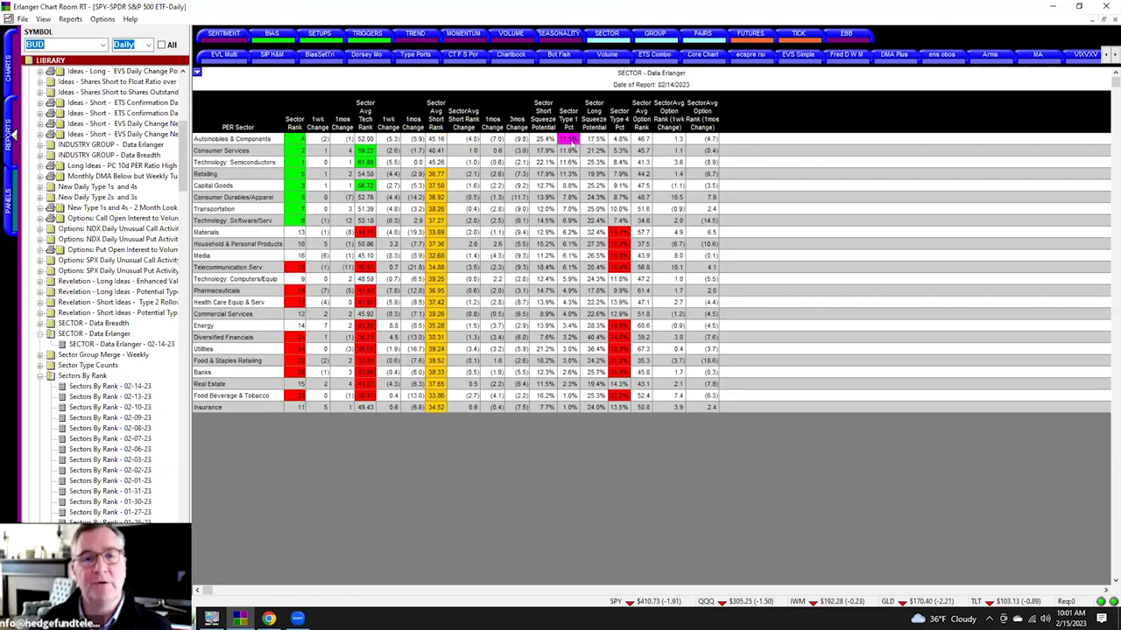
click(619, 125)
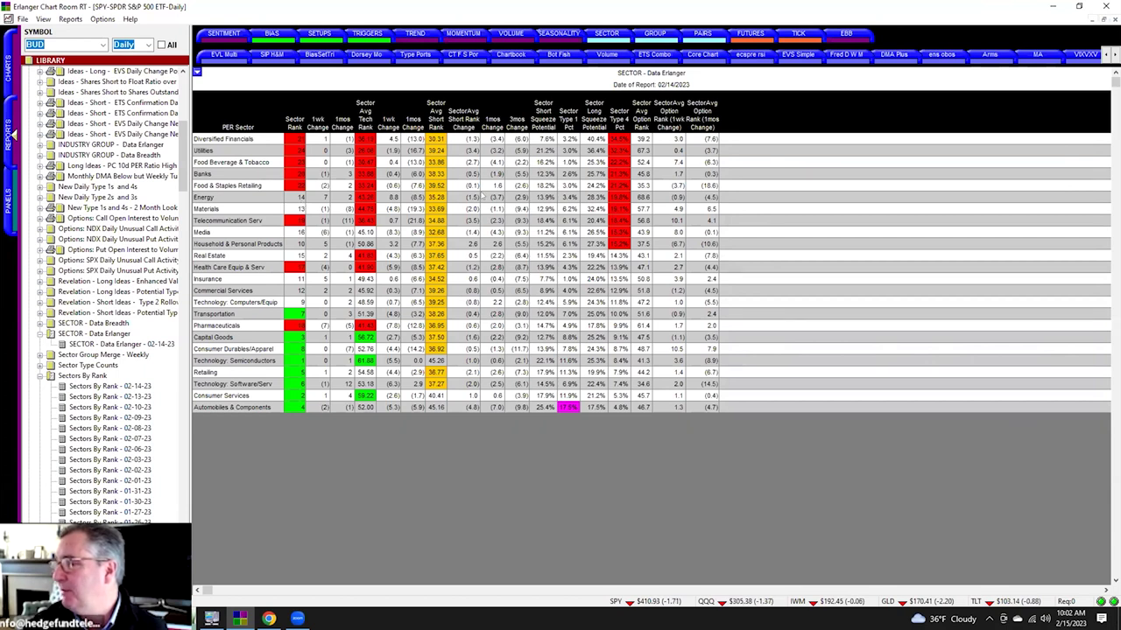
- Show the Sentiment charts and alternate between symbols K and GIS to compare their short interest and Type, ending on GIS
click(236, 33)
text(K)
key(Return)
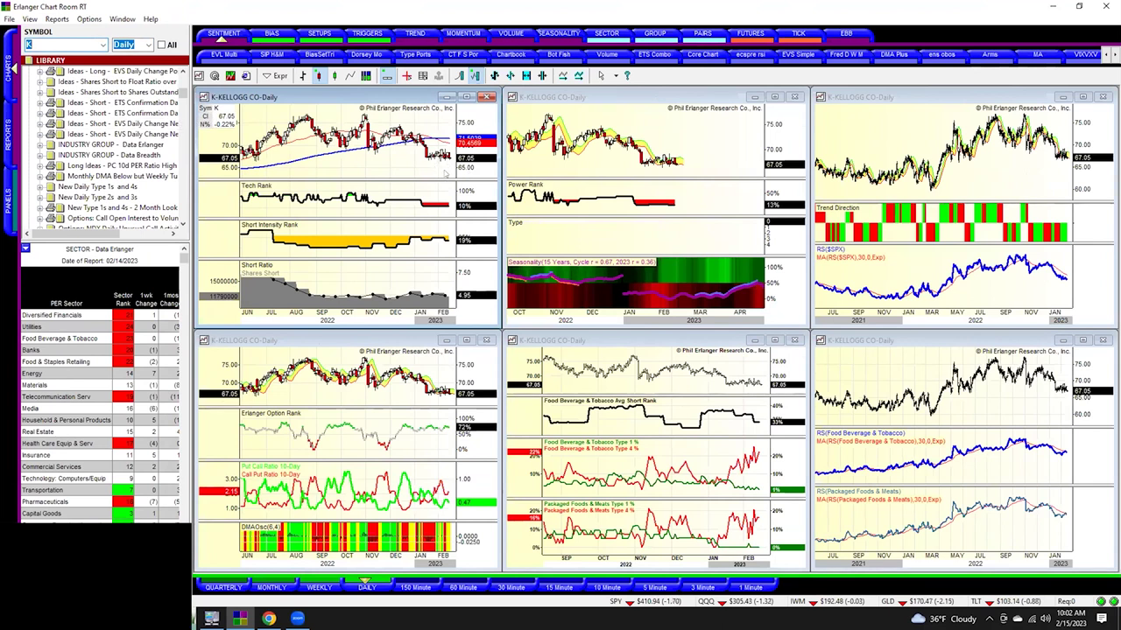
text(GIS)
key(Return)
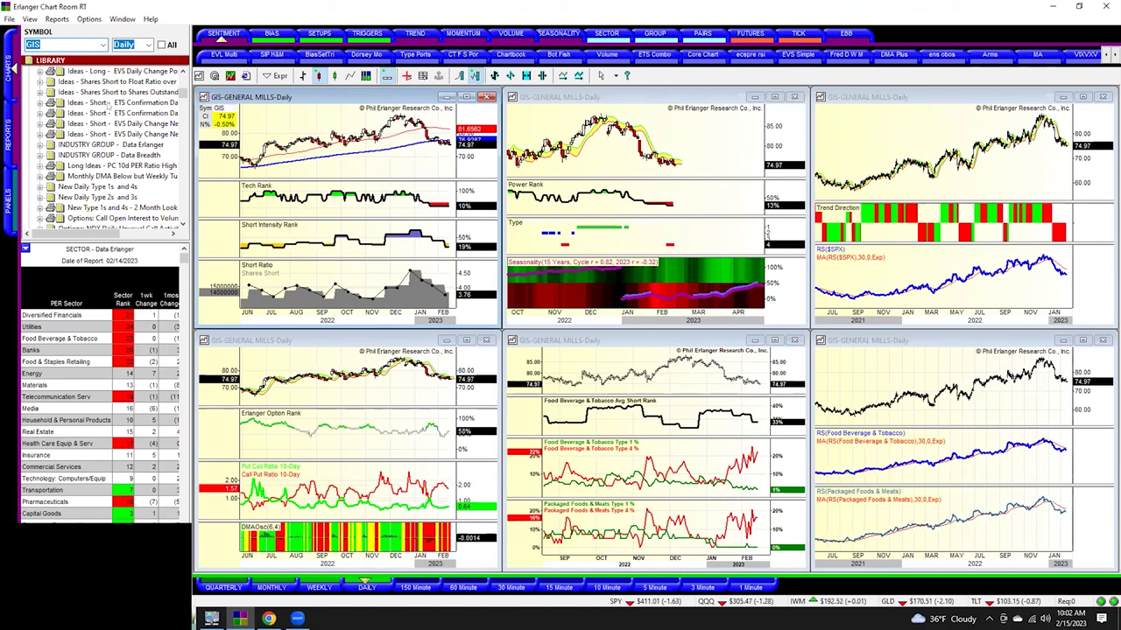
text(K)
key(Return)
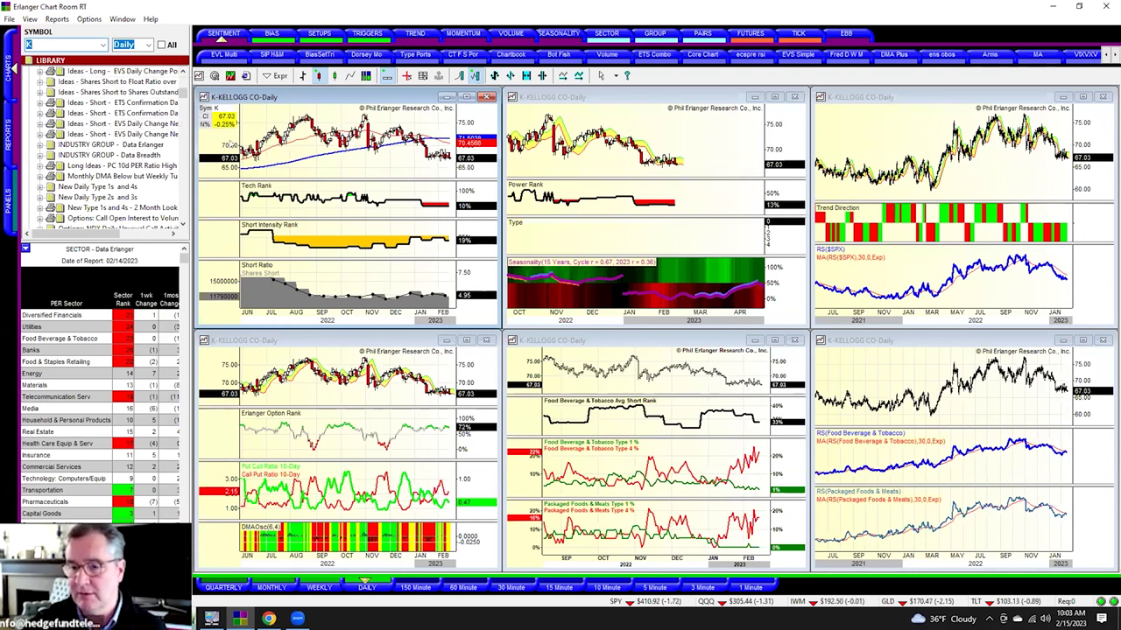
text(GIS)
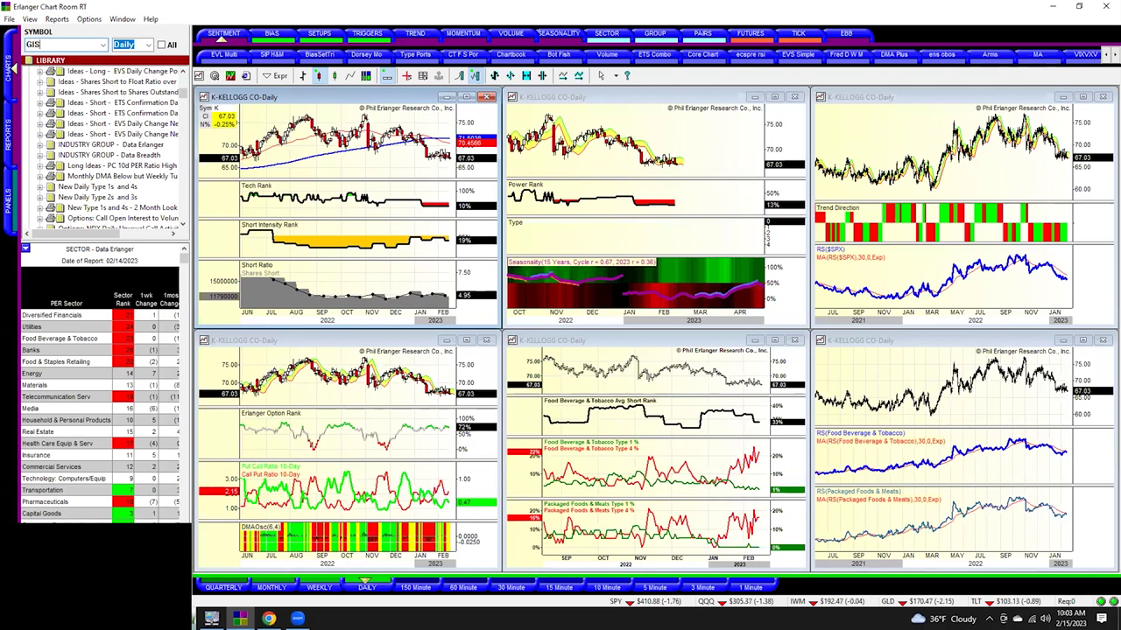
key(Return)
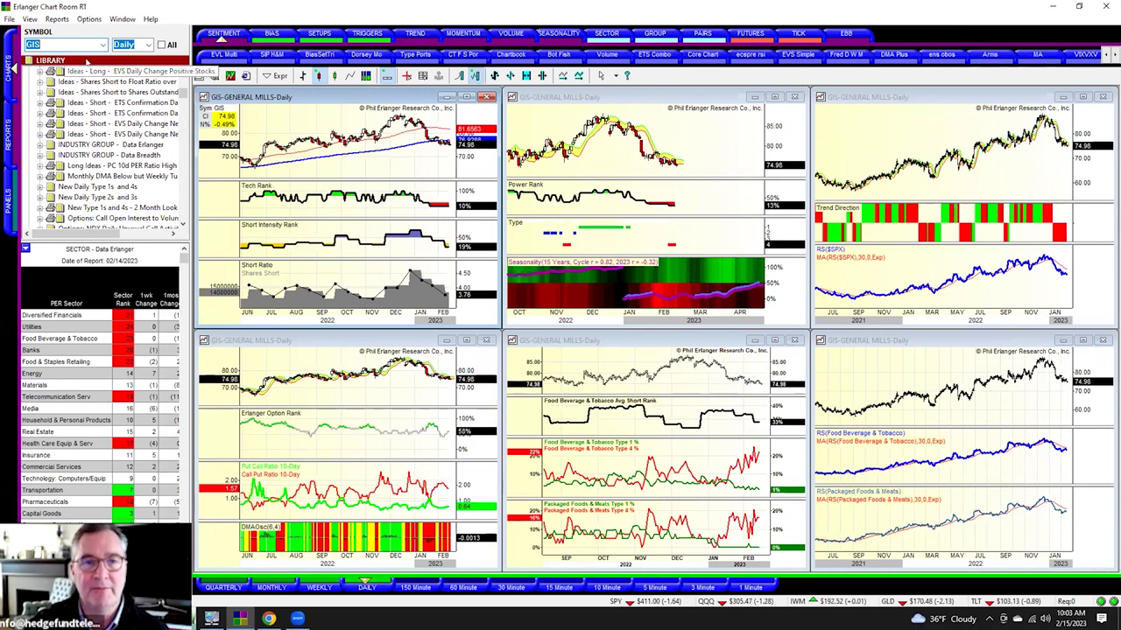
- Load the Sentiment charts for symbol CHD and review its short intensity and Type history
text(CH)
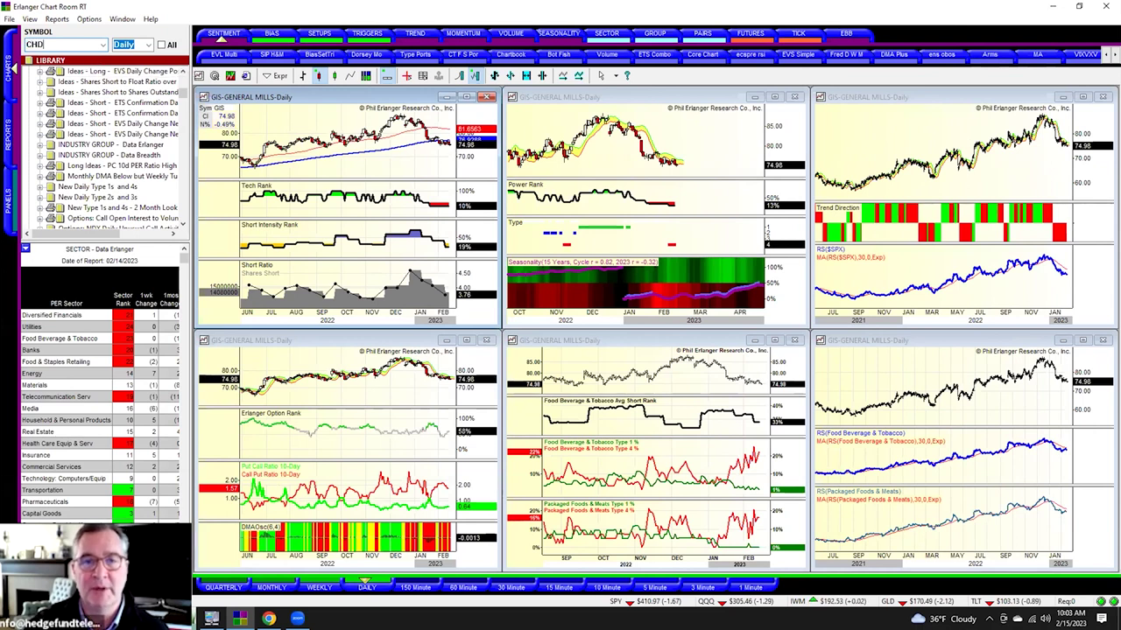
text(D)
key(Return)
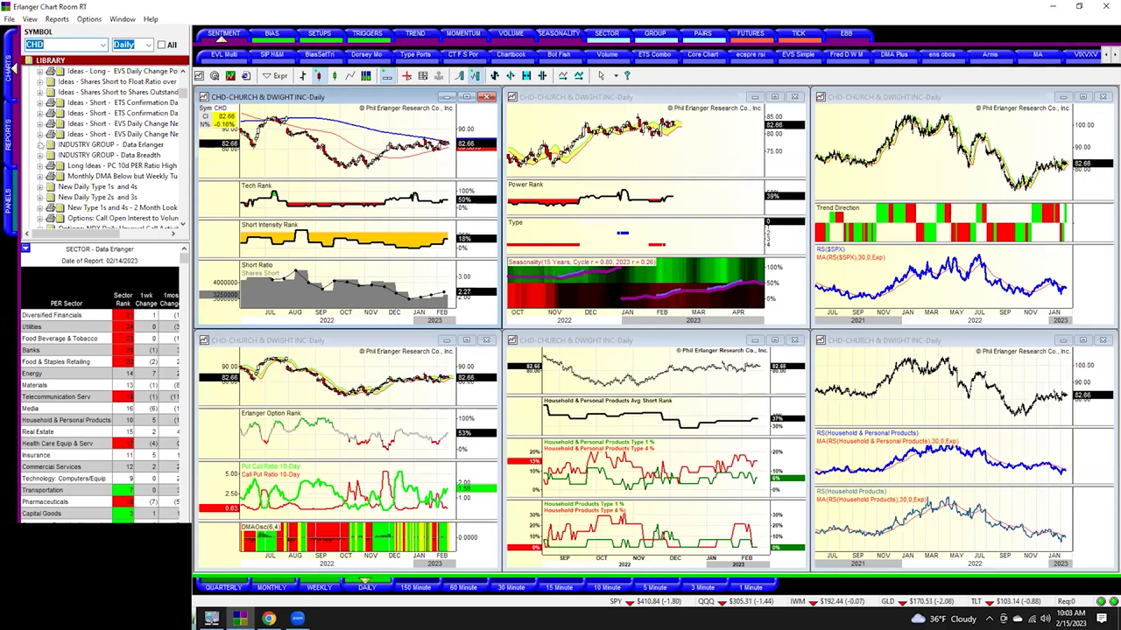
- Collapse the SECTOR - Data Erlanger and Sectors By Rank folders in the report library
double_click(106, 335)
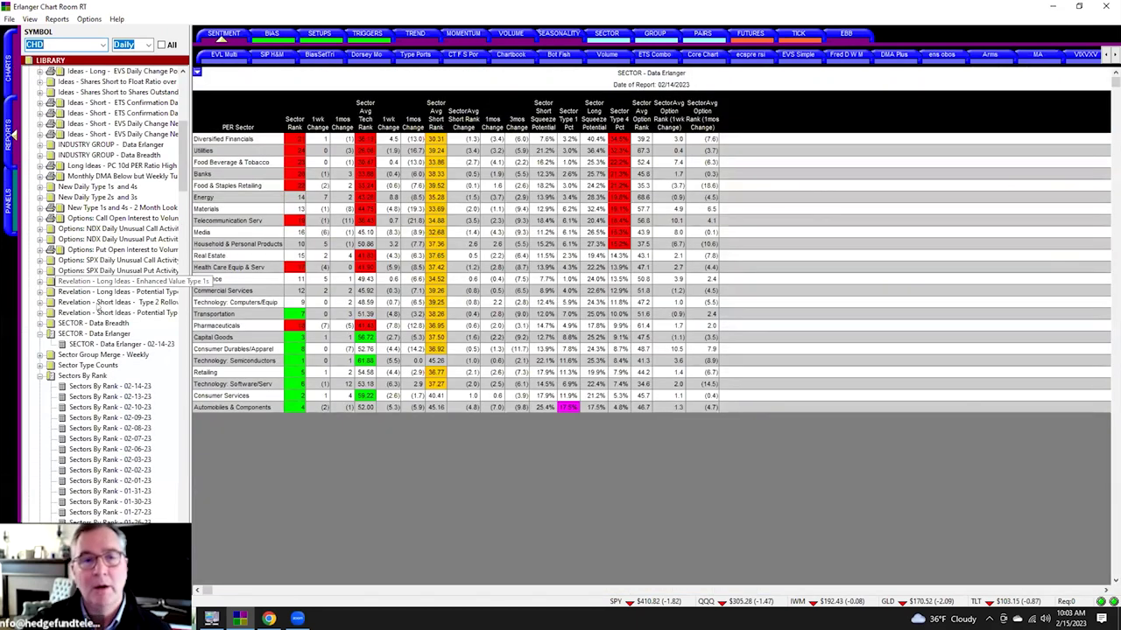
double_click(107, 335)
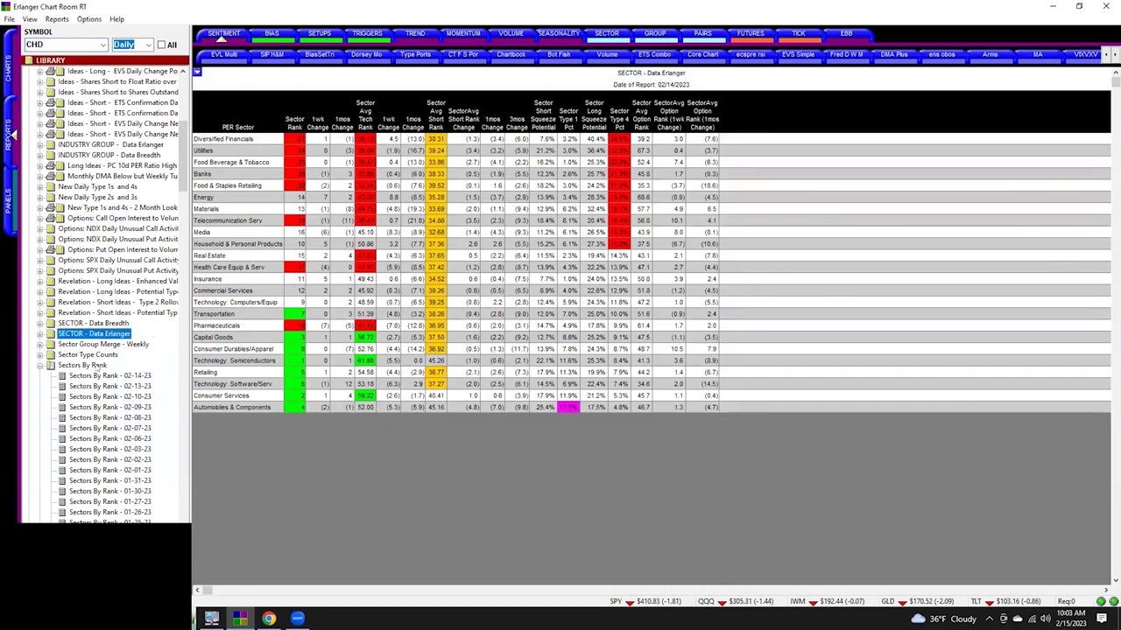
double_click(94, 365)
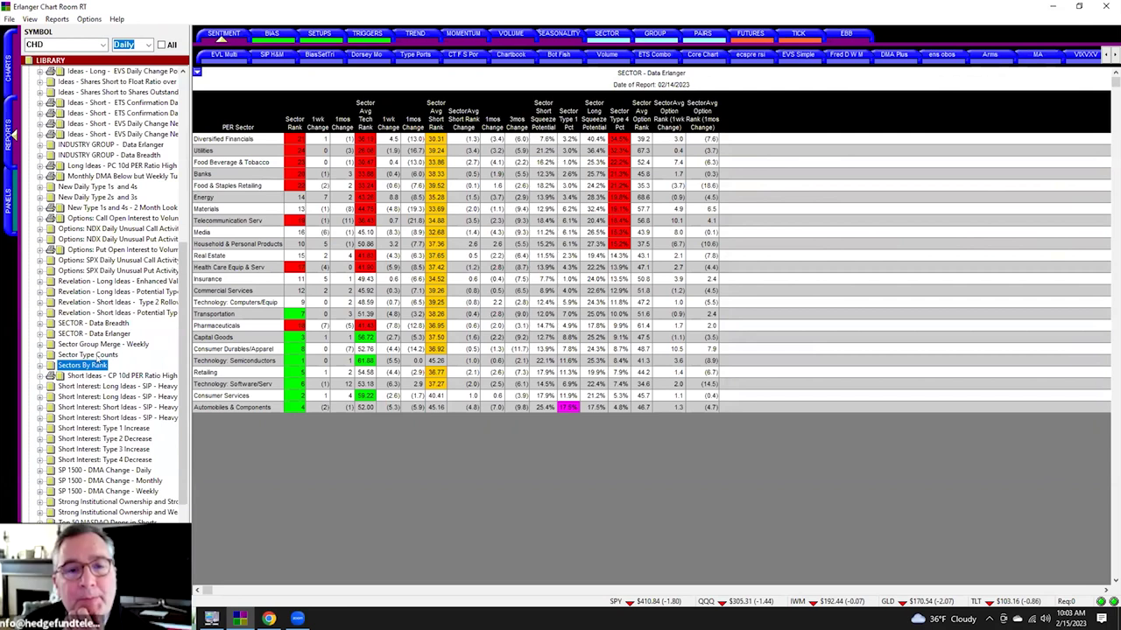
- Return to the Sentiment charts and review short interest for TSLA and then AAPL
click(224, 35)
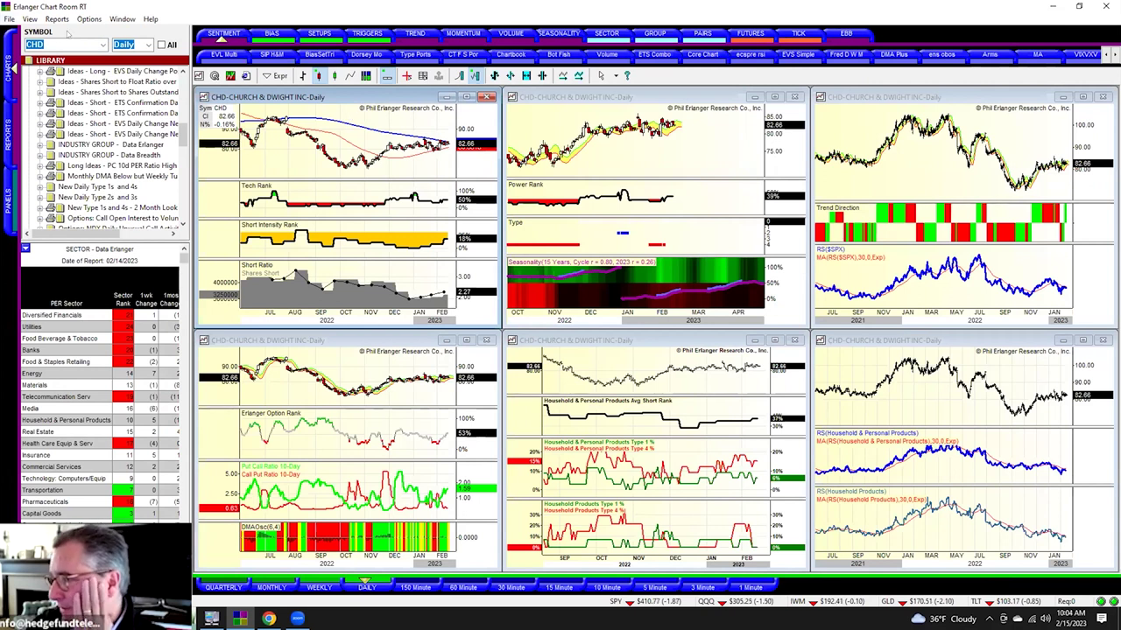
text(TSLA)
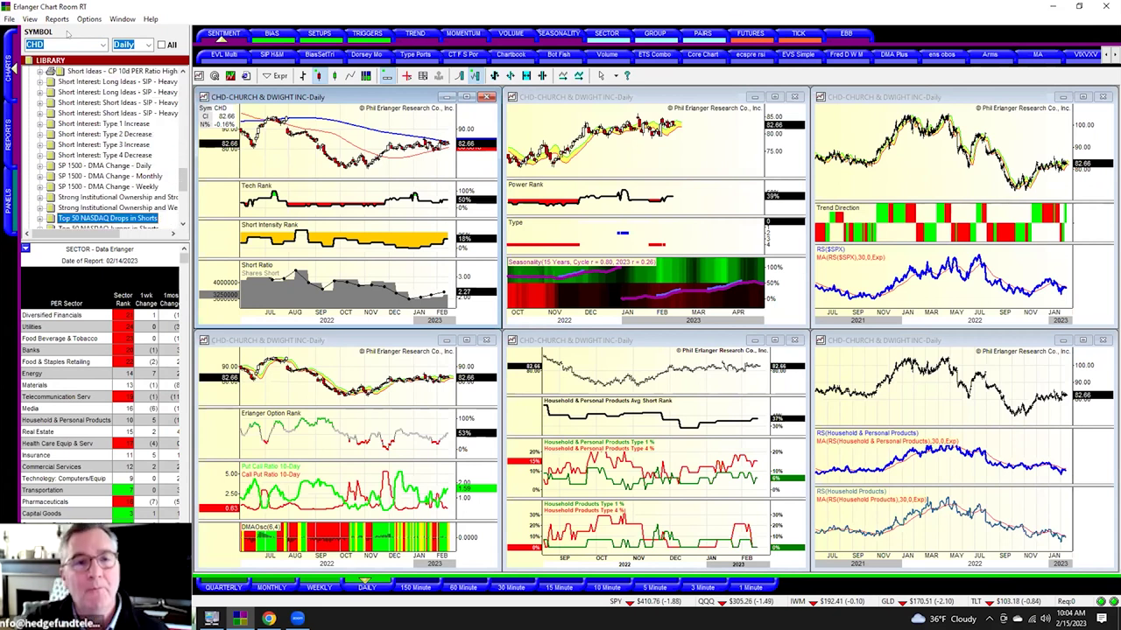
key(Return)
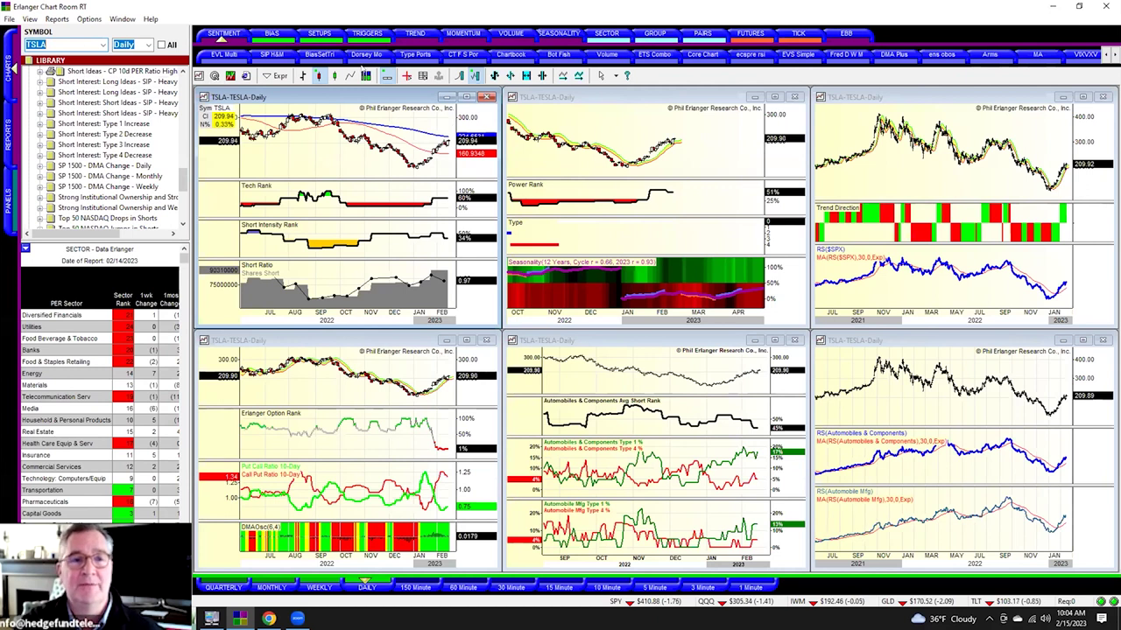
key(Return)
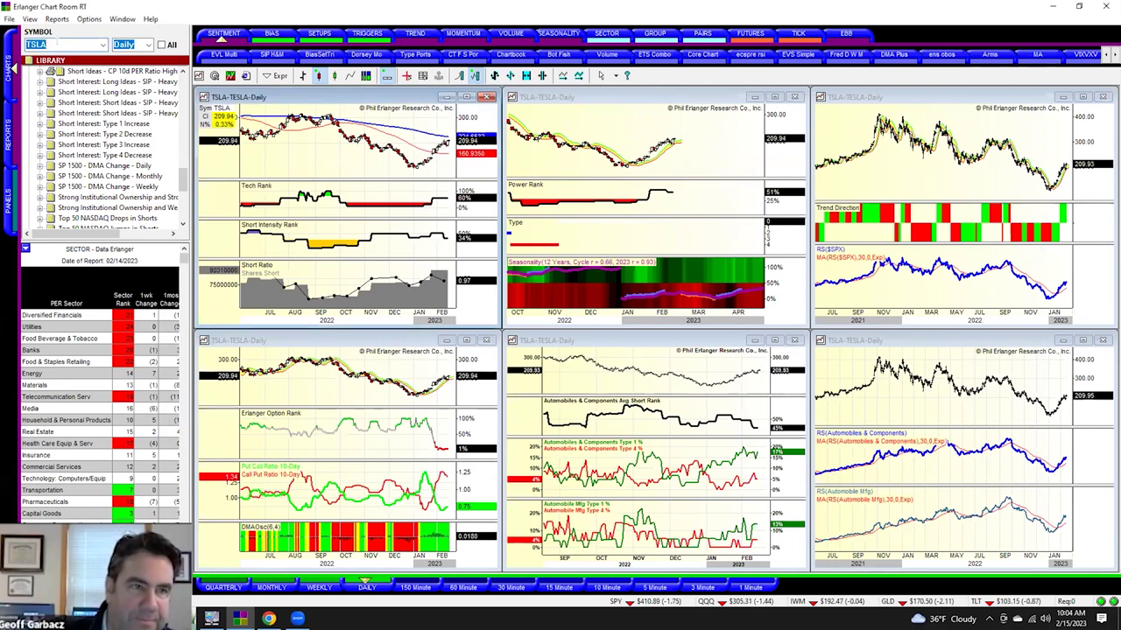
text(AAPL)
key(Return)
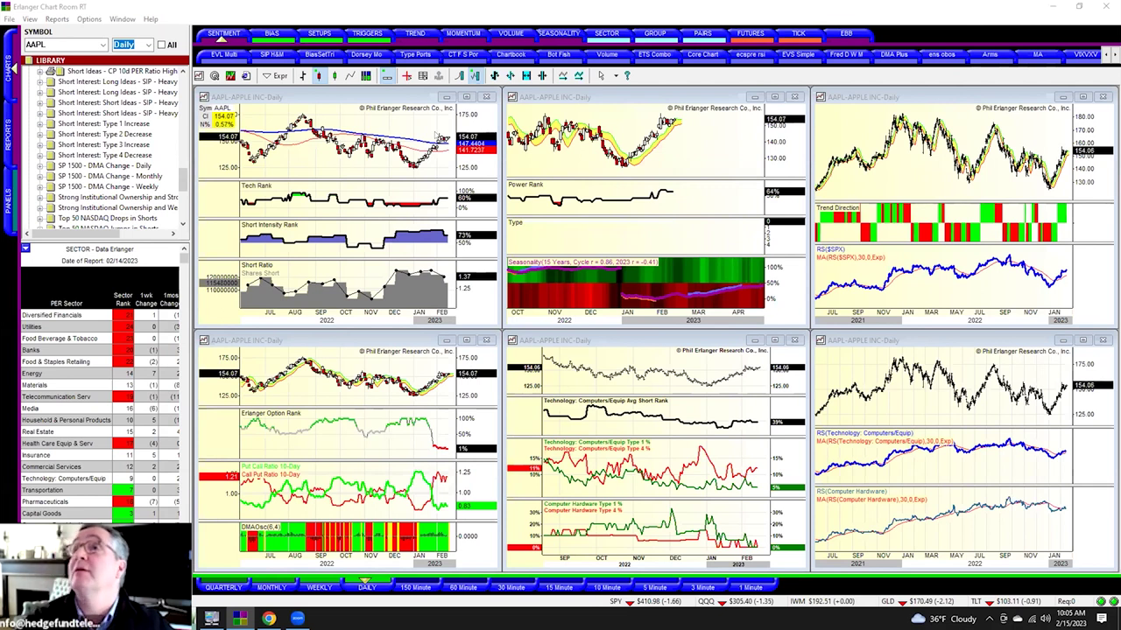
- Review the Sentiment charts for NVDA and then GOOGL
click(74, 44)
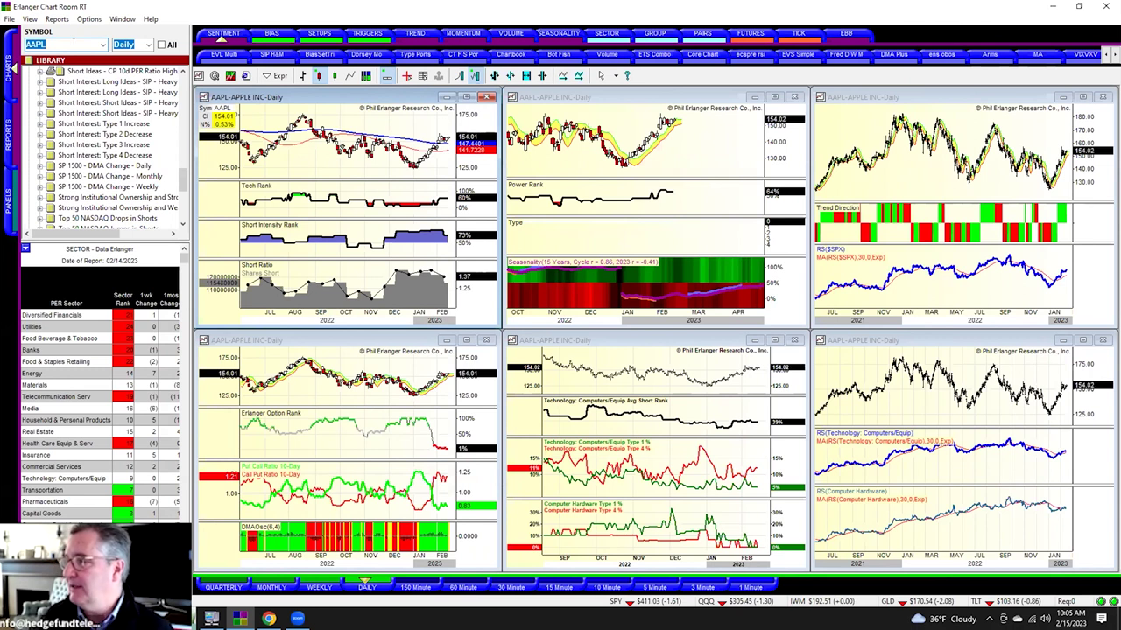
text(NVDA)
key(Return)
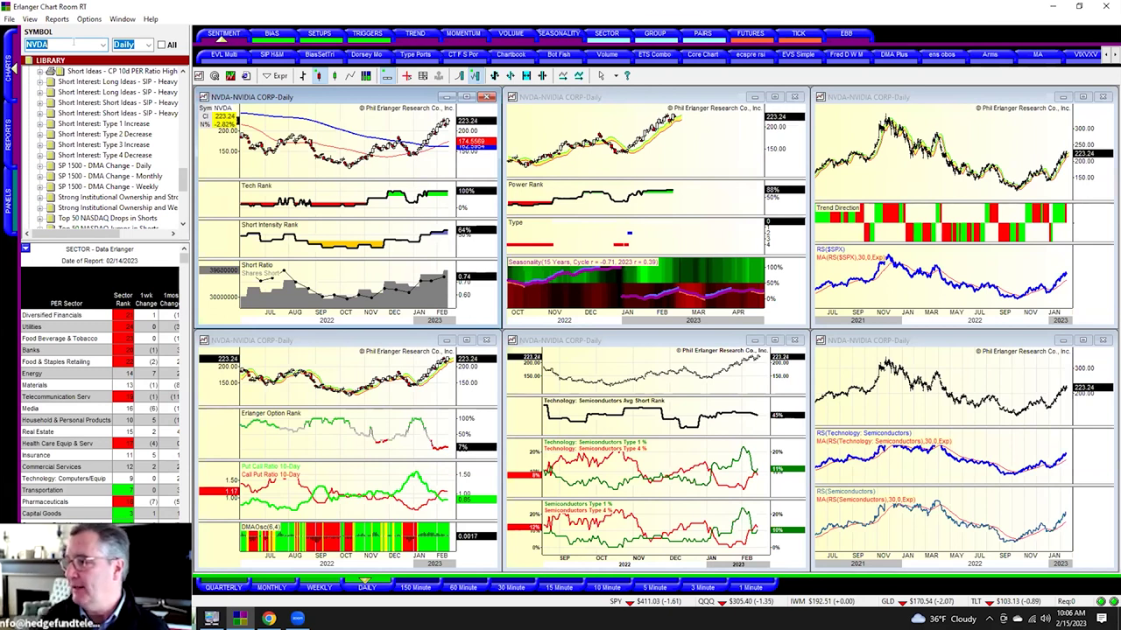
text(GOOGL)
key(Return)
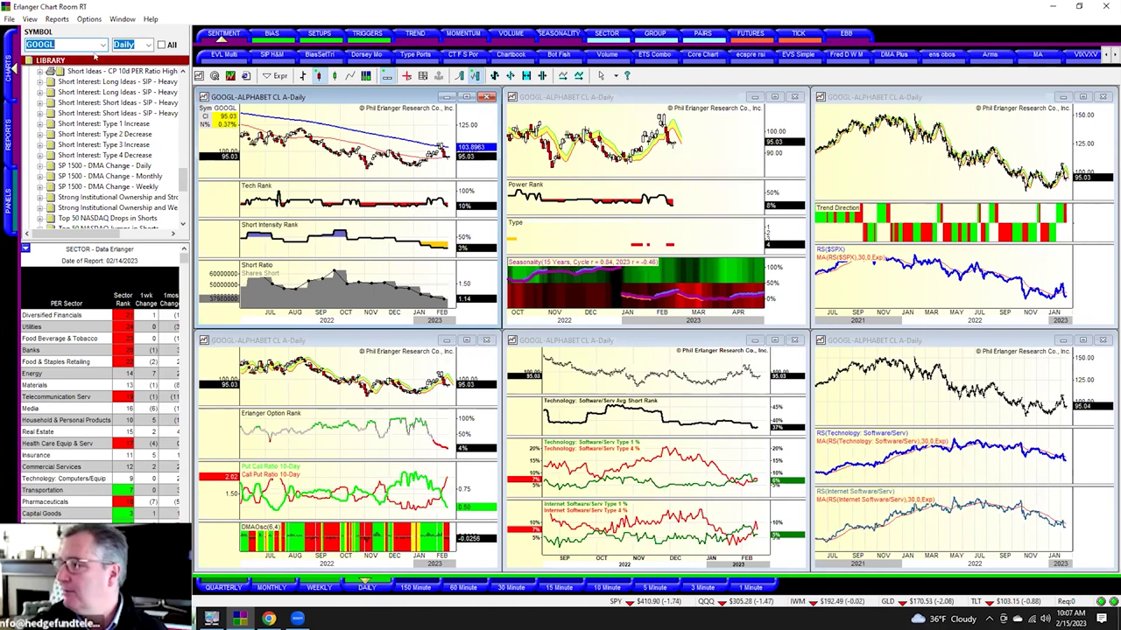
- Review the Sentiment charts for AMZN and then META
text(AMZN)
key(Return)
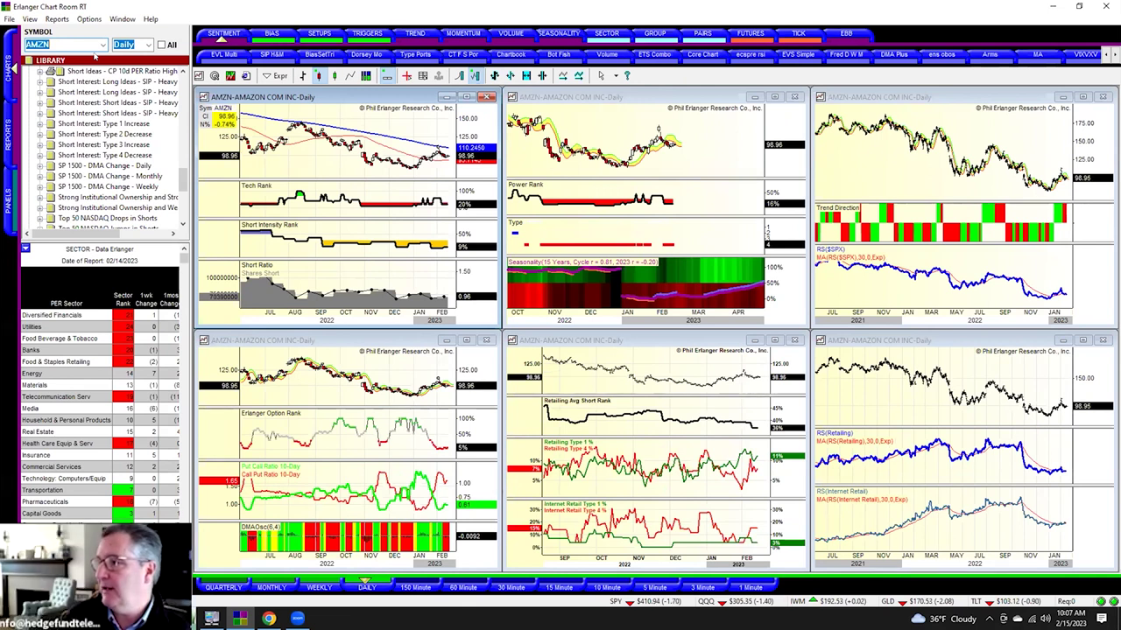
text(META)
key(Return)
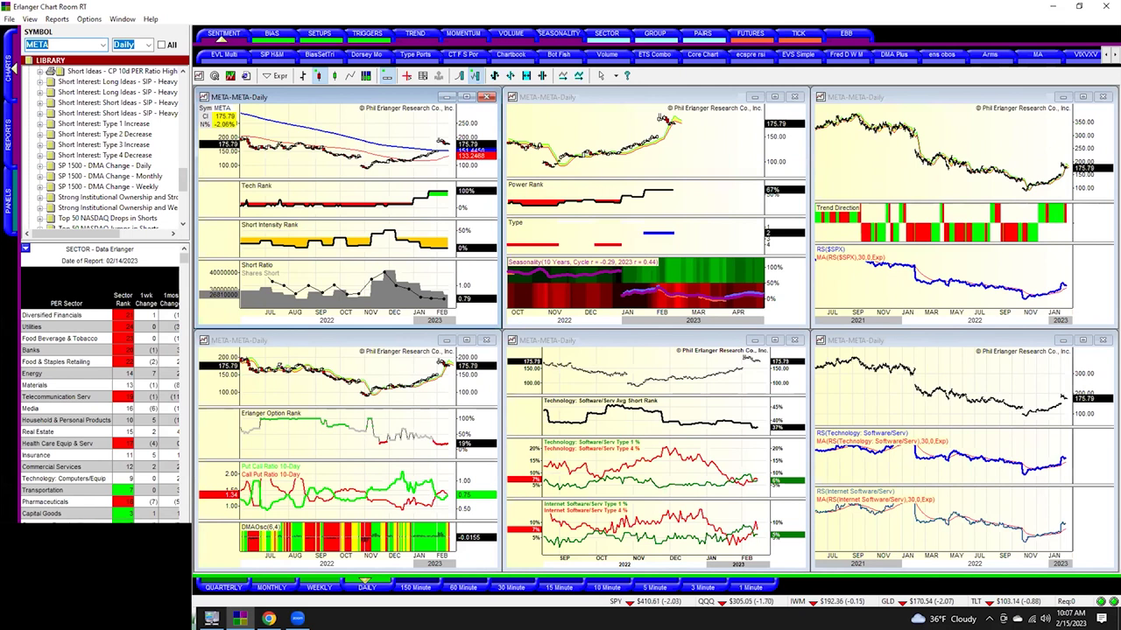
- Review the Sentiment charts for MSFT and then ADBE
text(MSFT)
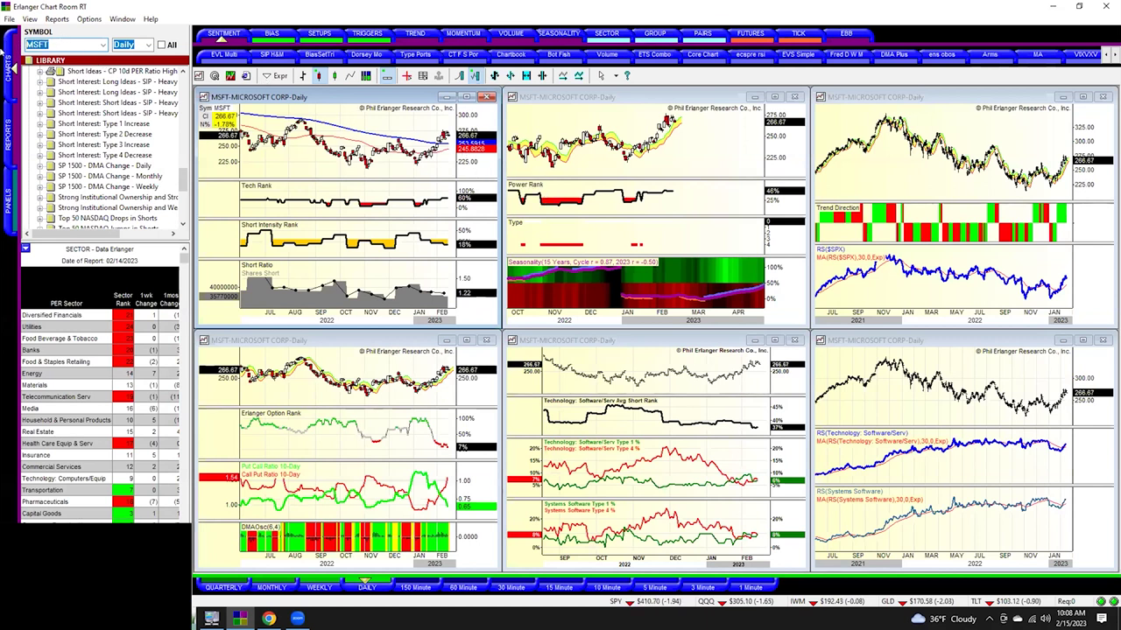
text(ADBE)
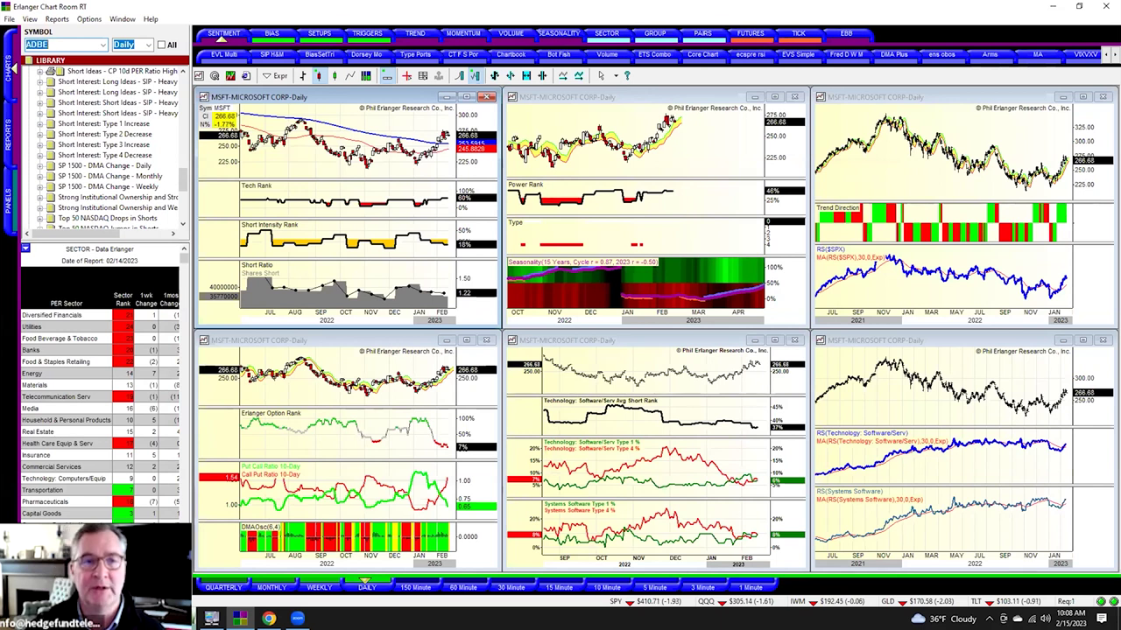
key(Return)
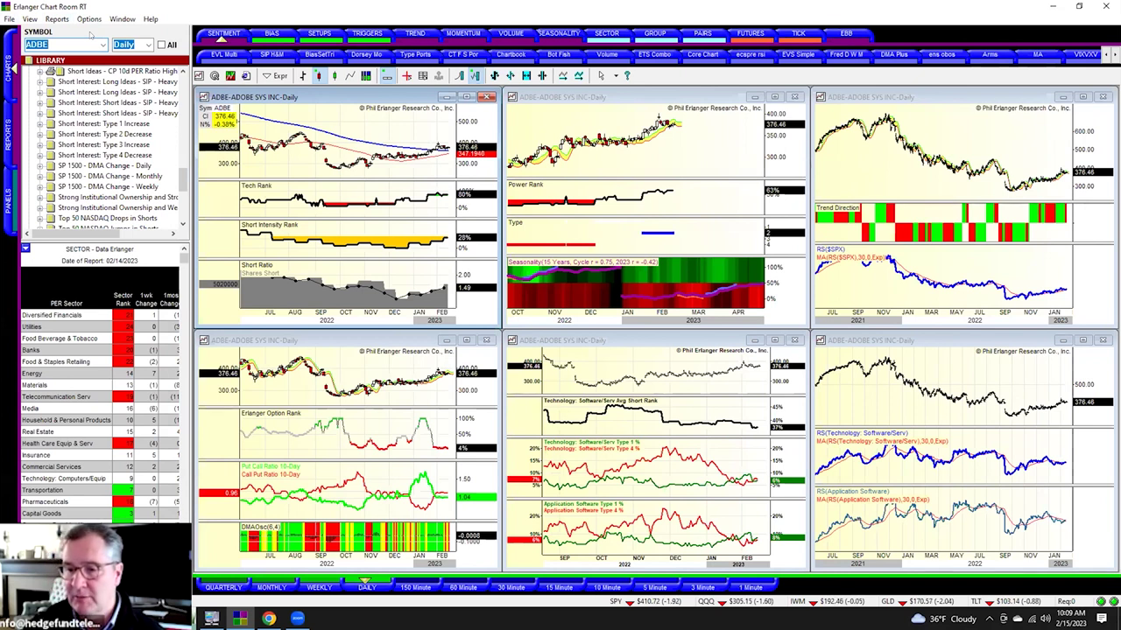
- Review the Sentiment charts for DIS and then COIN
text(DIS)
key(Return)
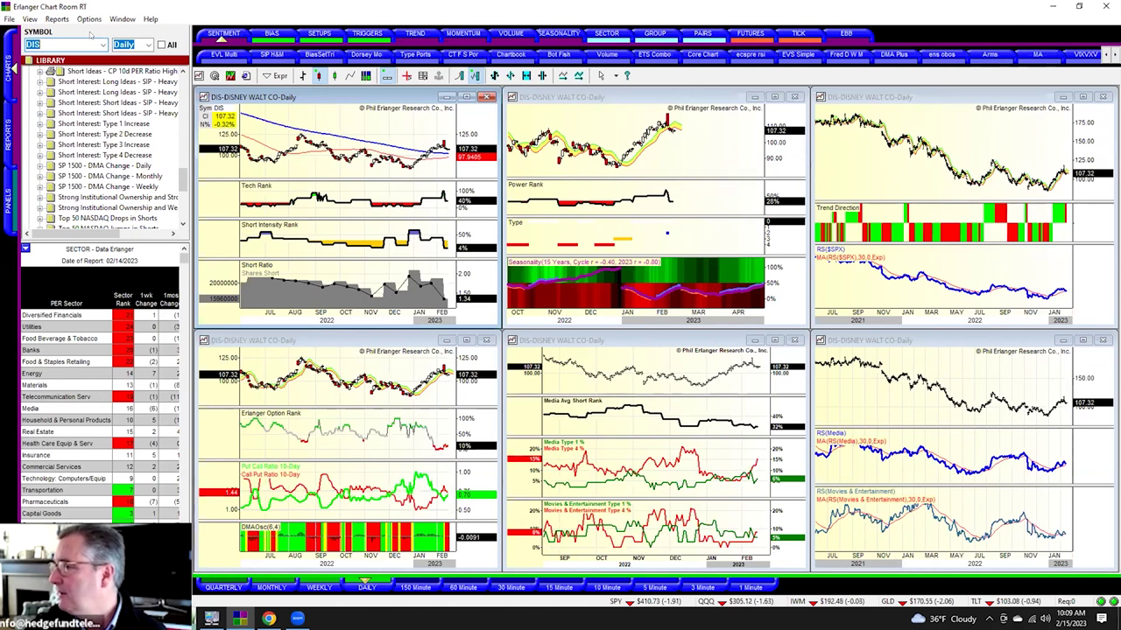
text(COIN)
key(Return)
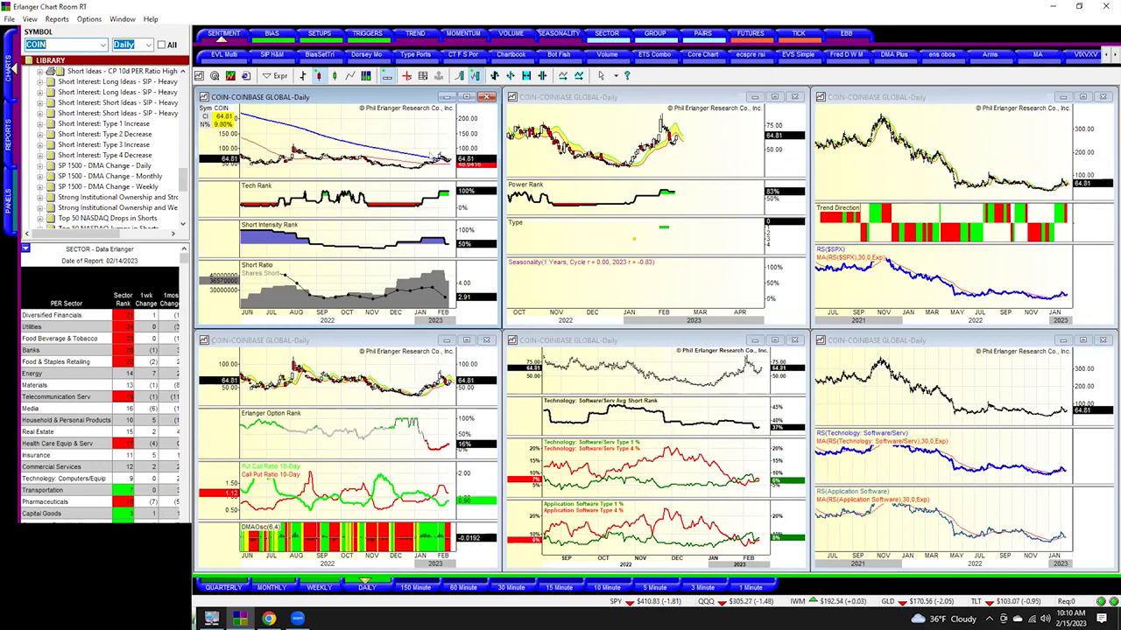
- Review the Sentiment charts for SI, compare them with GBTC, and bring SI back up
text(S)
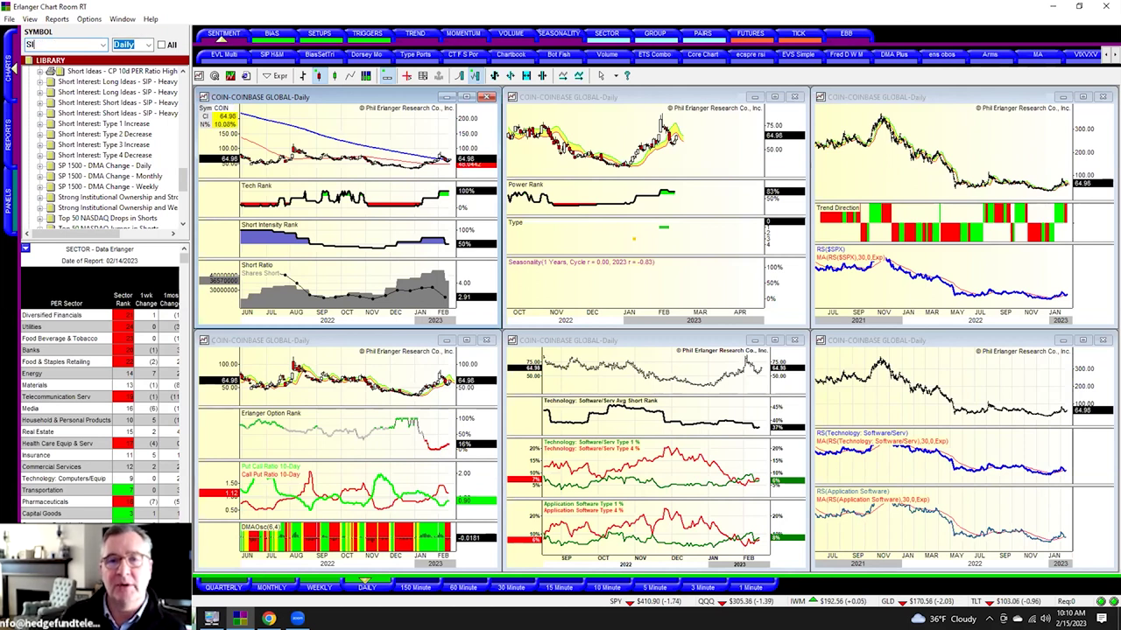
text(I)
key(Return)
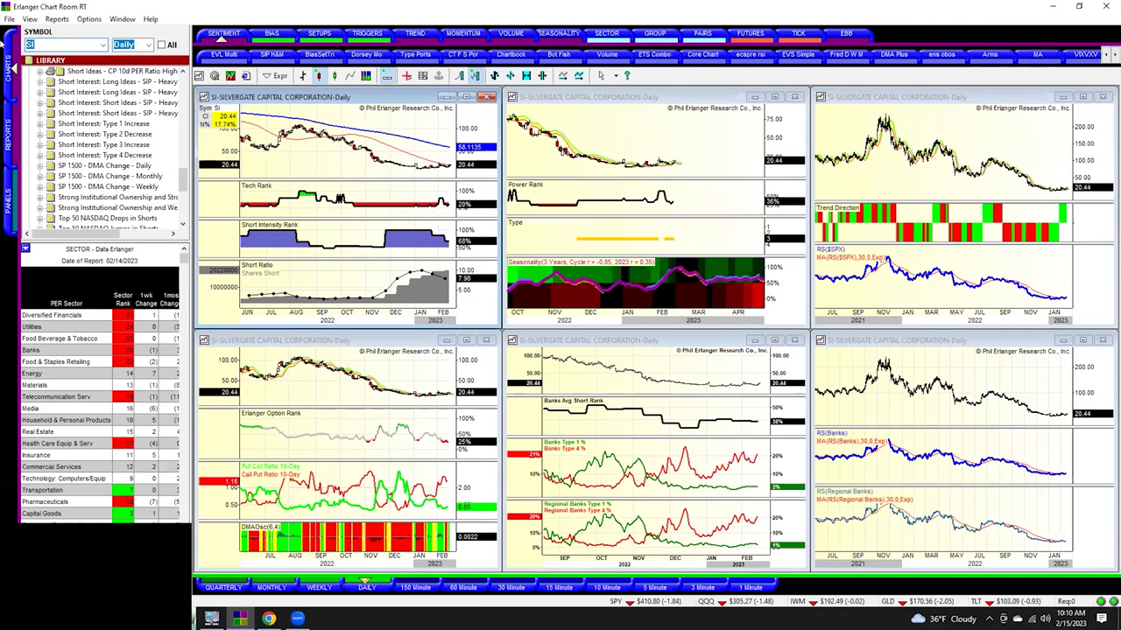
text(GBTC)
key(Return)
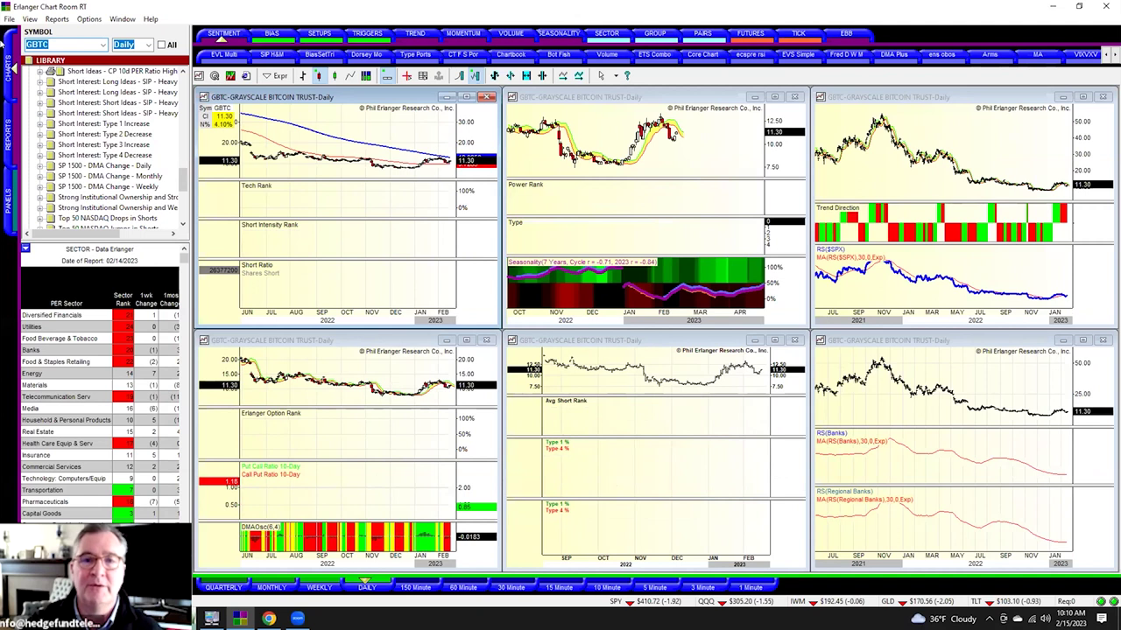
text(SI)
key(Return)
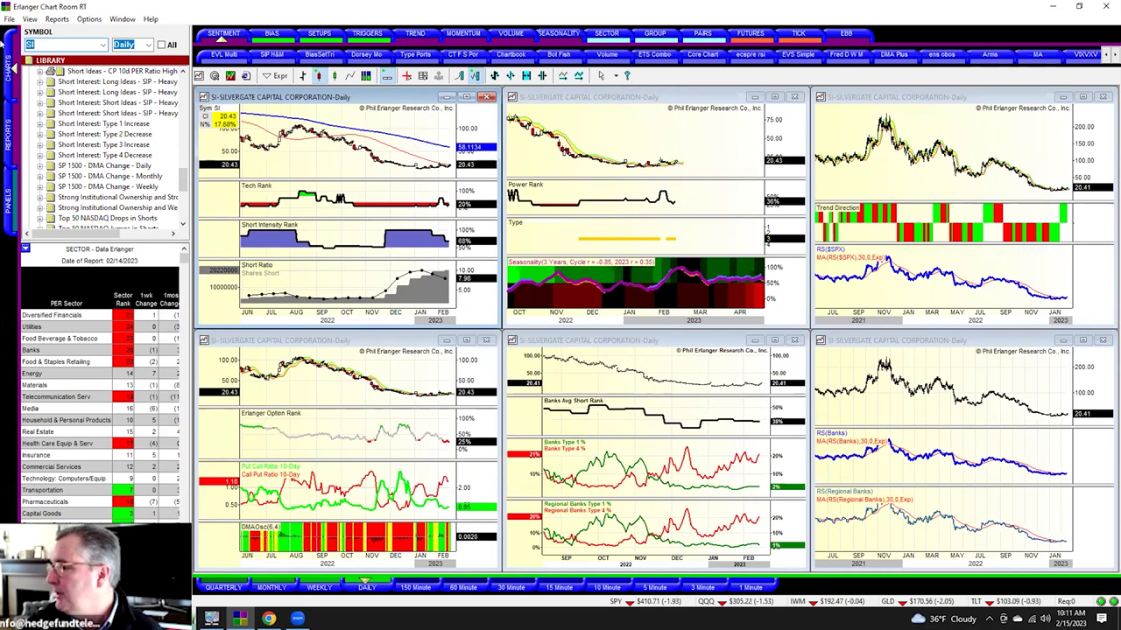
- Review the Sentiment charts for UPST and then AFRM
text(UPST)
key(Return)
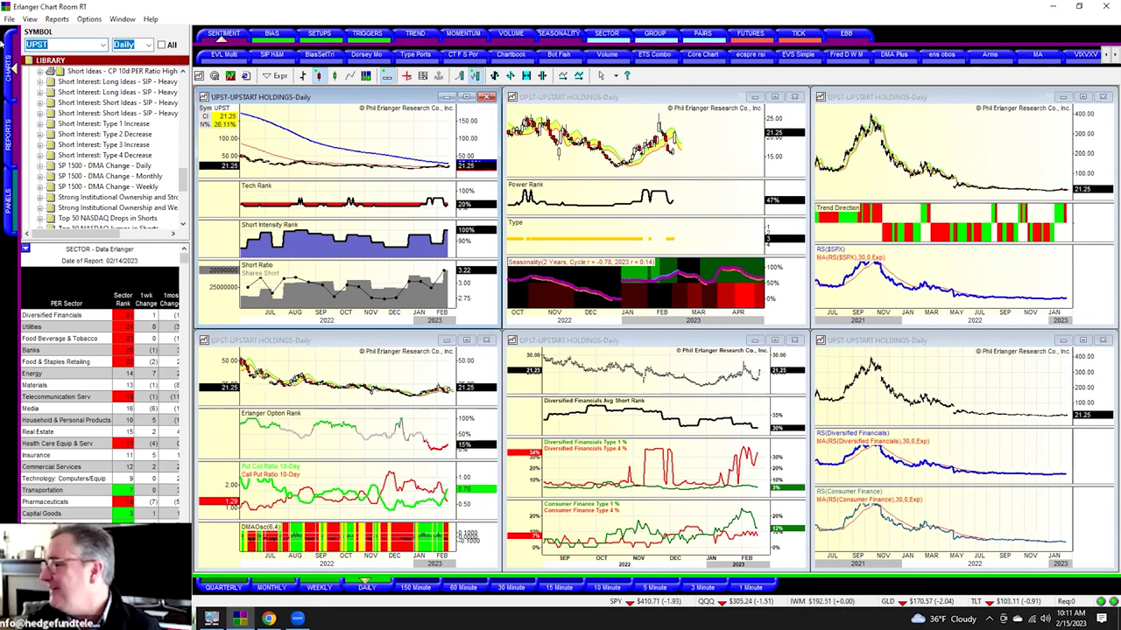
text(AFRM)
key(Return)
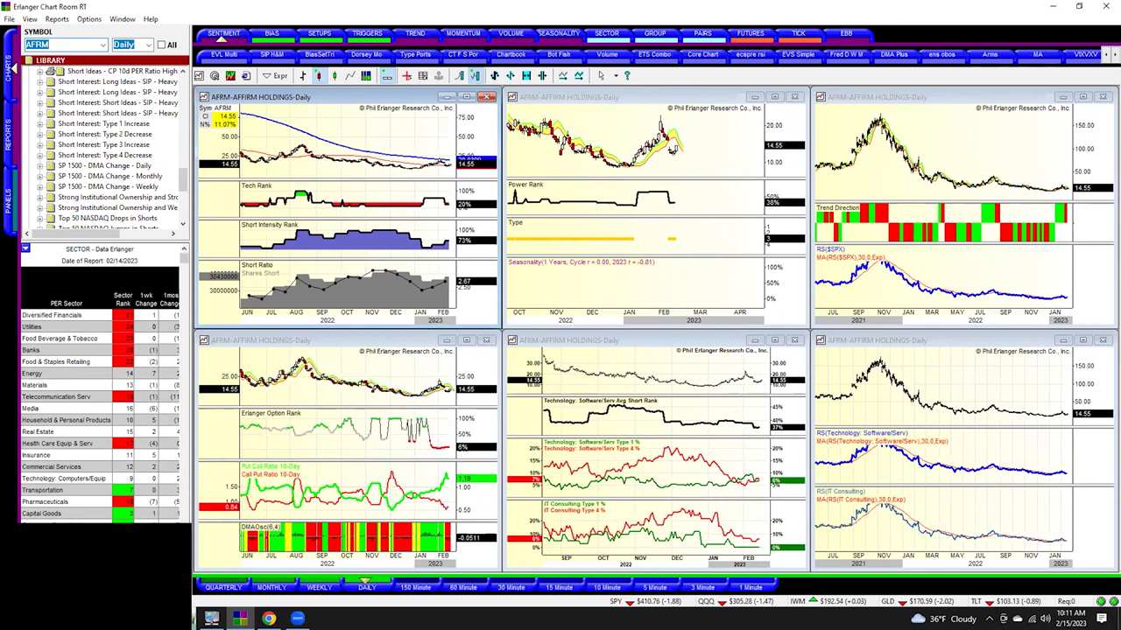
- Review the Sentiment charts for CVNA and then BABA
text(CVNA)
key(Return)
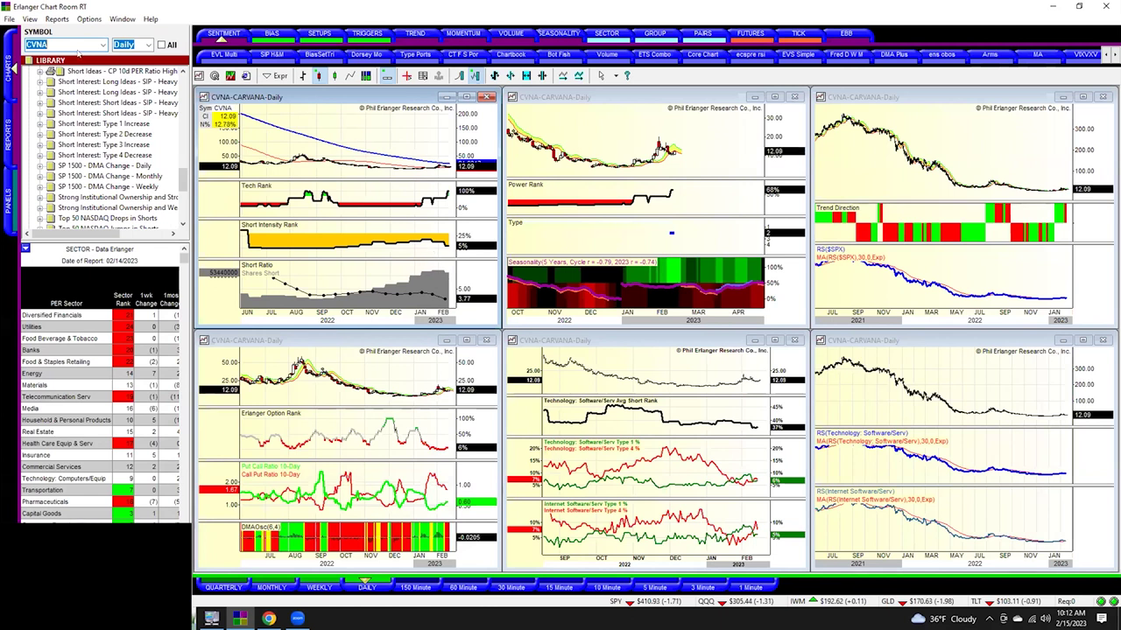
text(BABA)
key(Return)
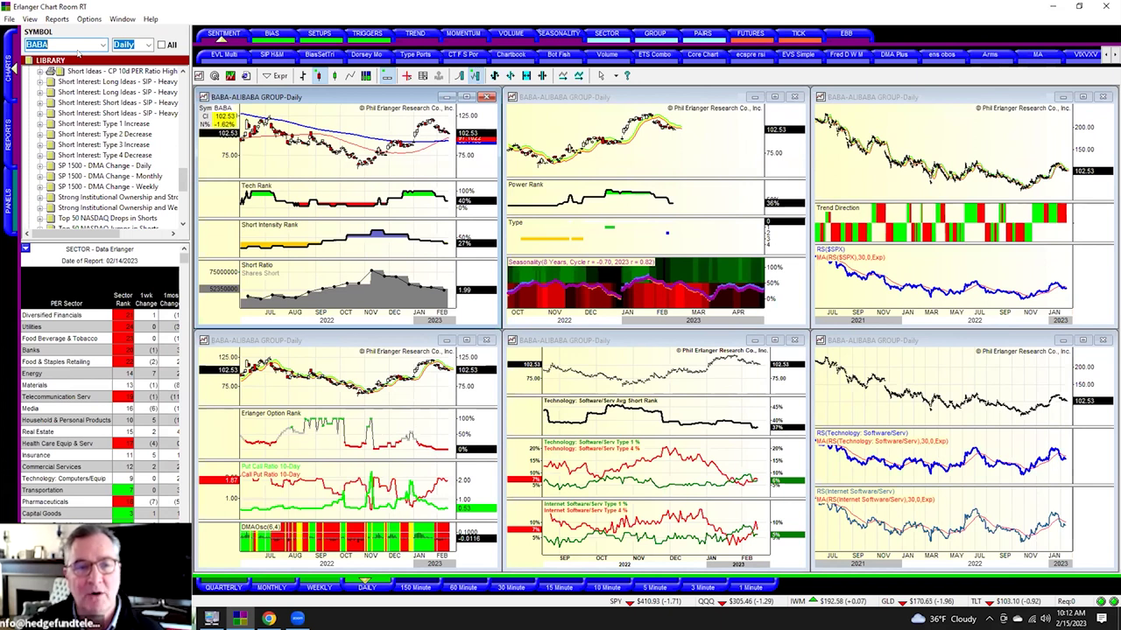
- Review the Sentiment charts for BIDU and then JD
text(BIDU)
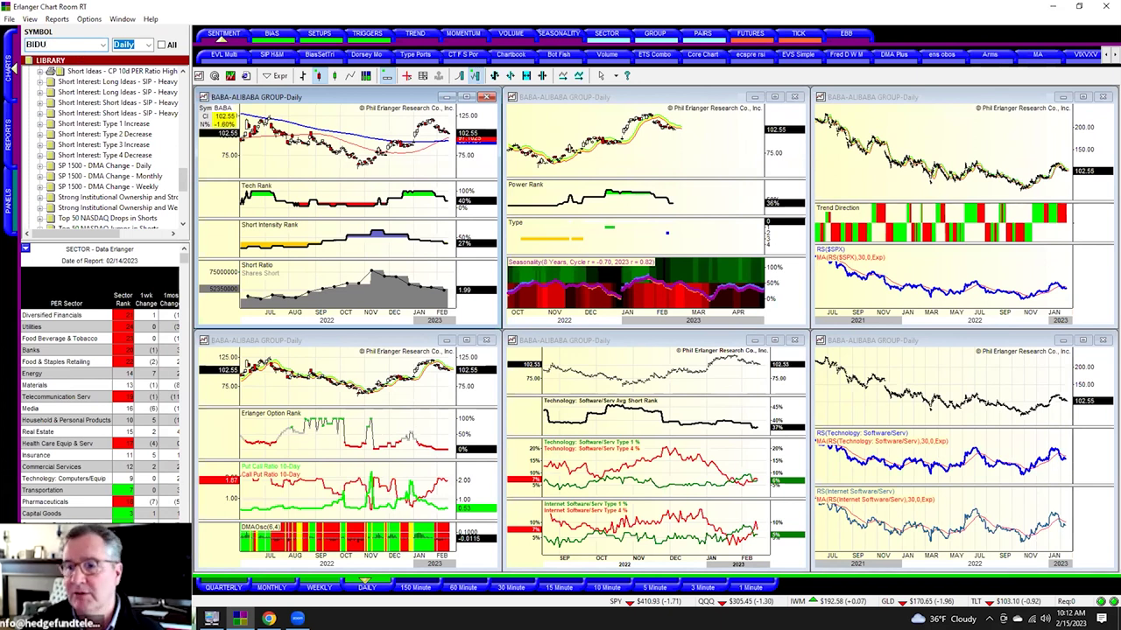
key(Return)
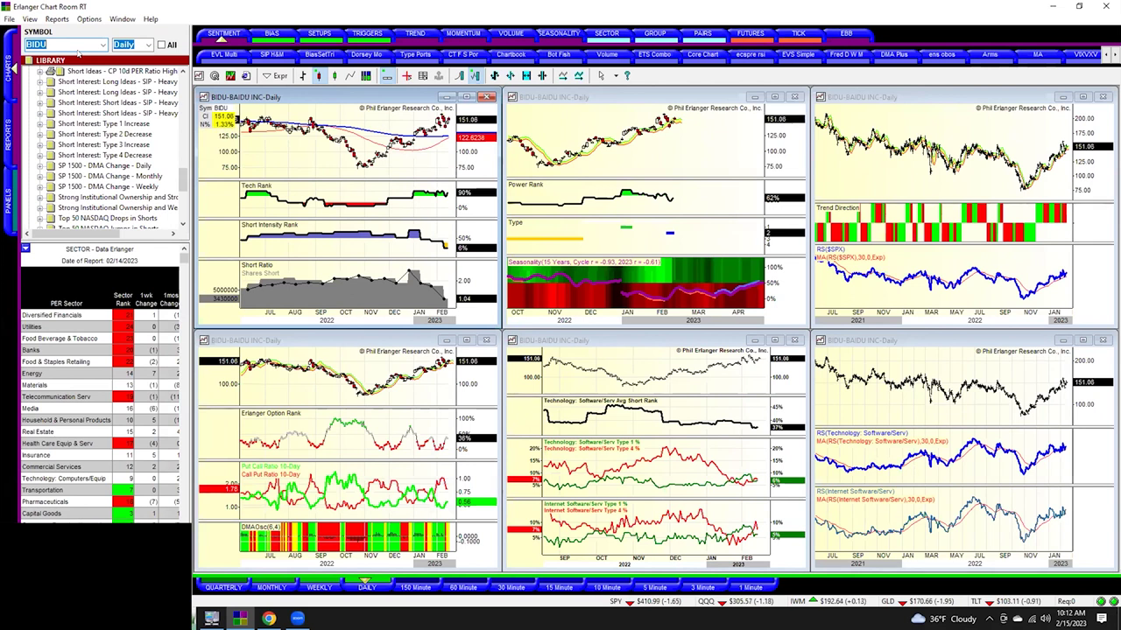
text(JD)
key(Return)
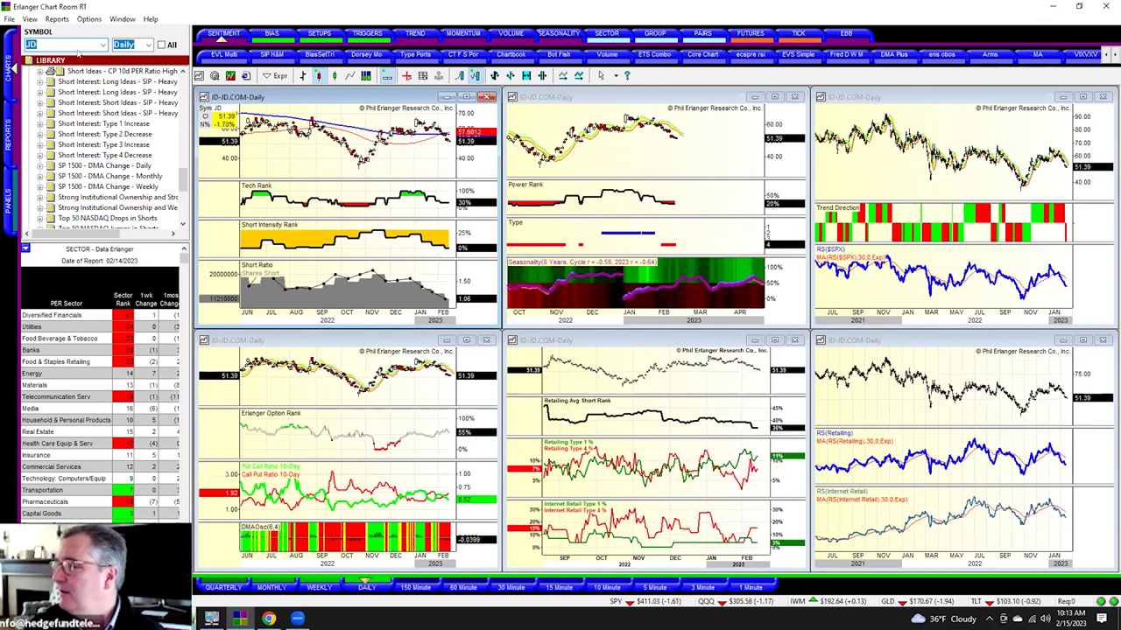
- Review the Sentiment charts for NFLX, then its Volume charts
text(NF)
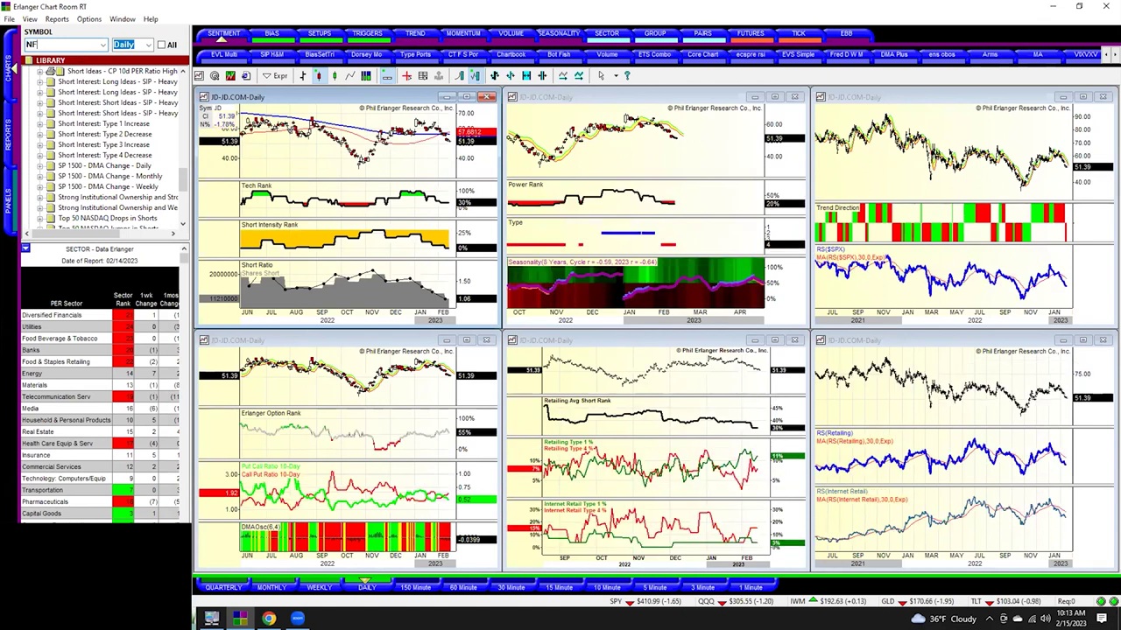
text(LX)
key(Return)
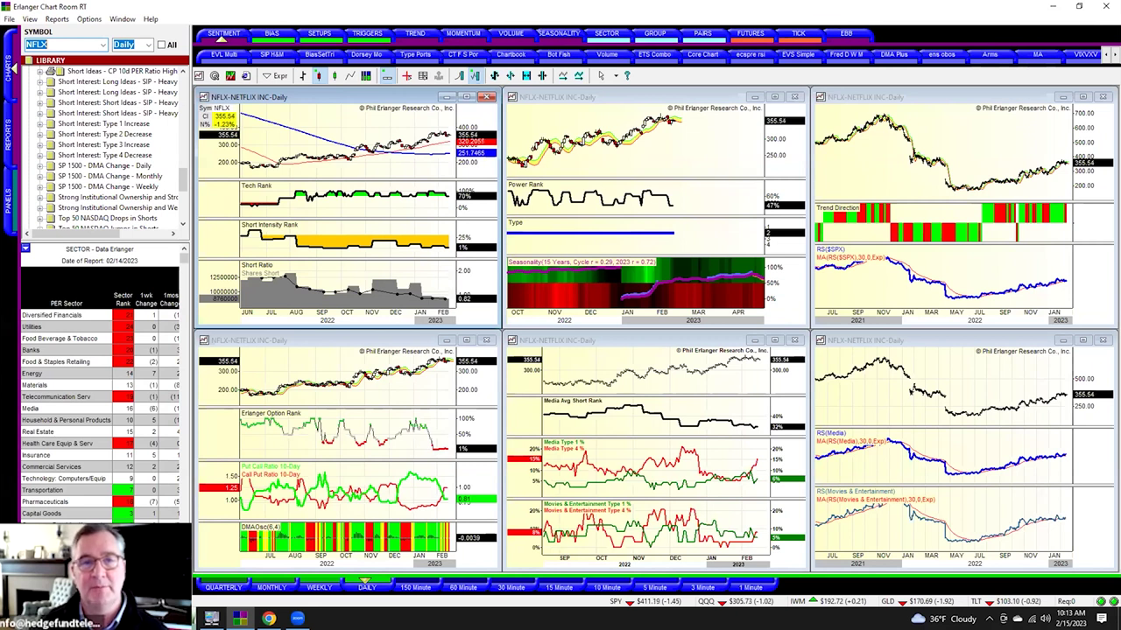
click(510, 35)
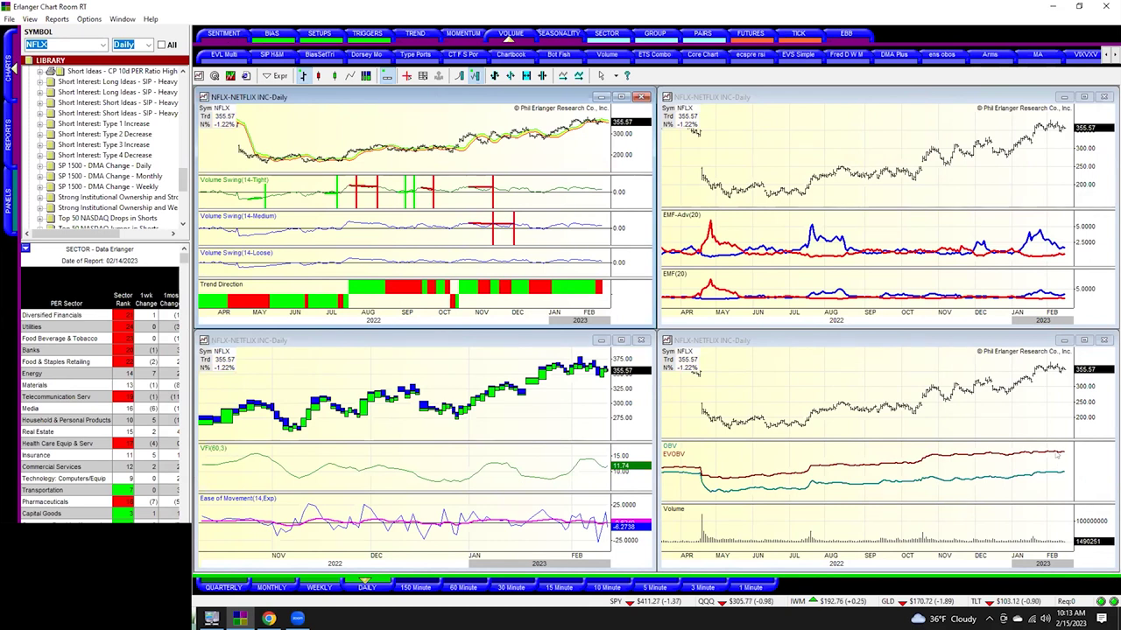
- Return to the Sentiment charts and review JPM and then RBLX
click(222, 33)
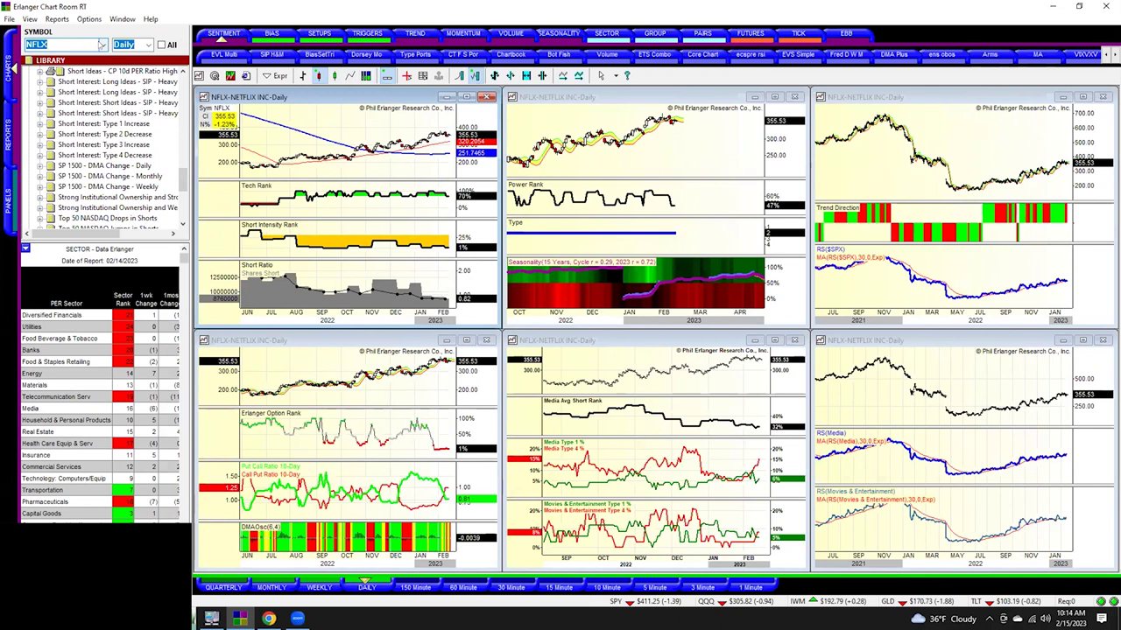
text(JPM)
key(Return)
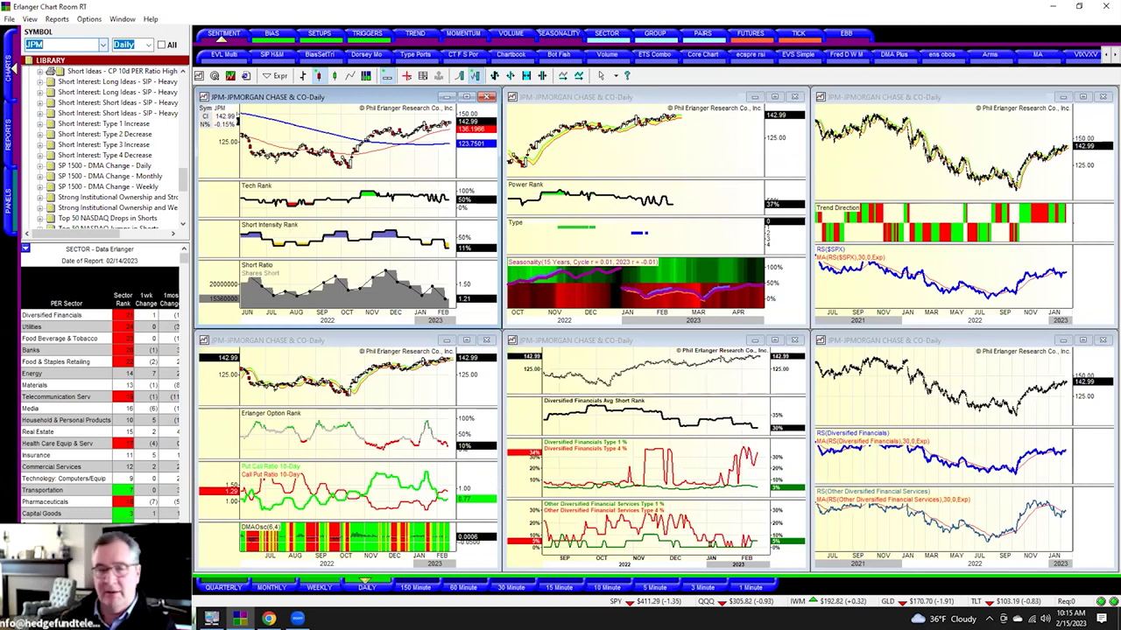
text(RBLX)
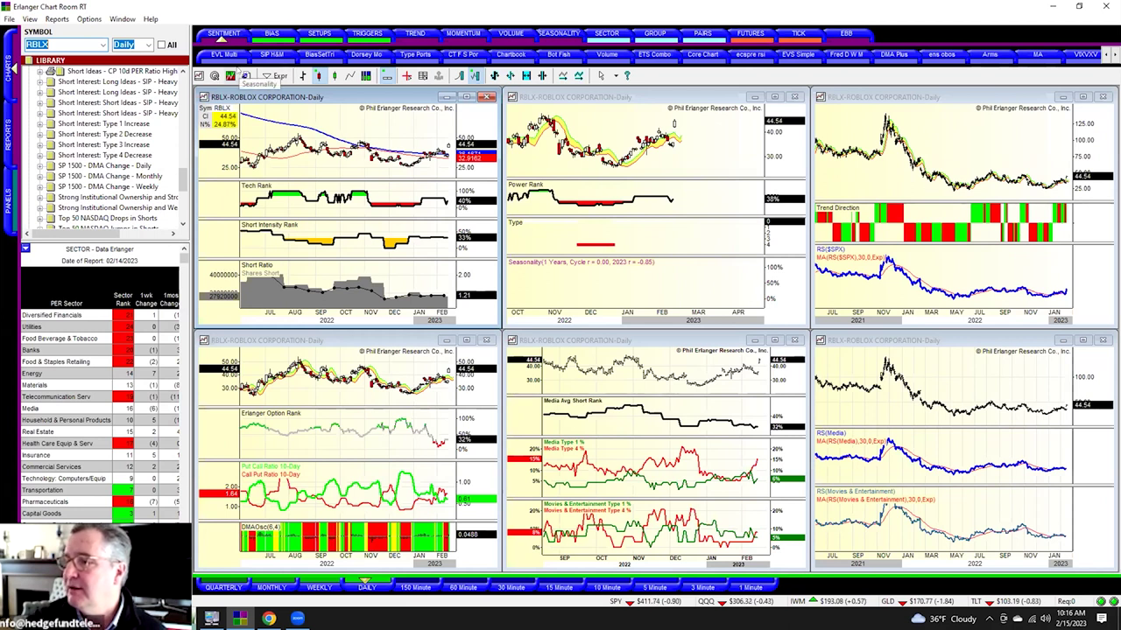
- Review the Sentiment charts for IDXX and then SPOT
text(IDXX)
key(Return)
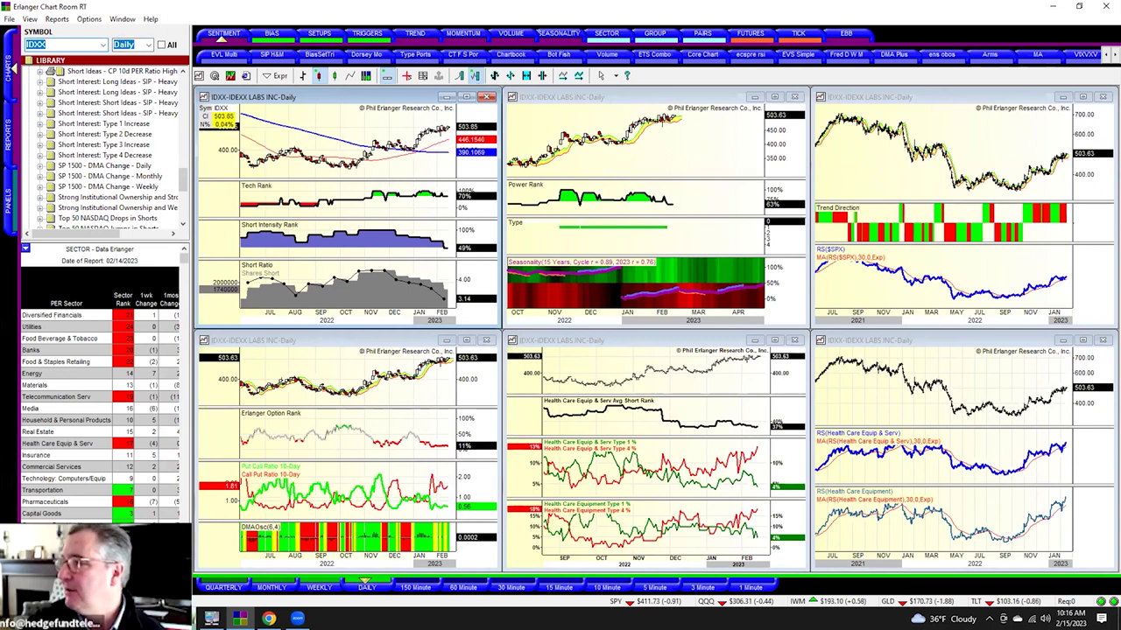
text(SPOT)
key(Return)
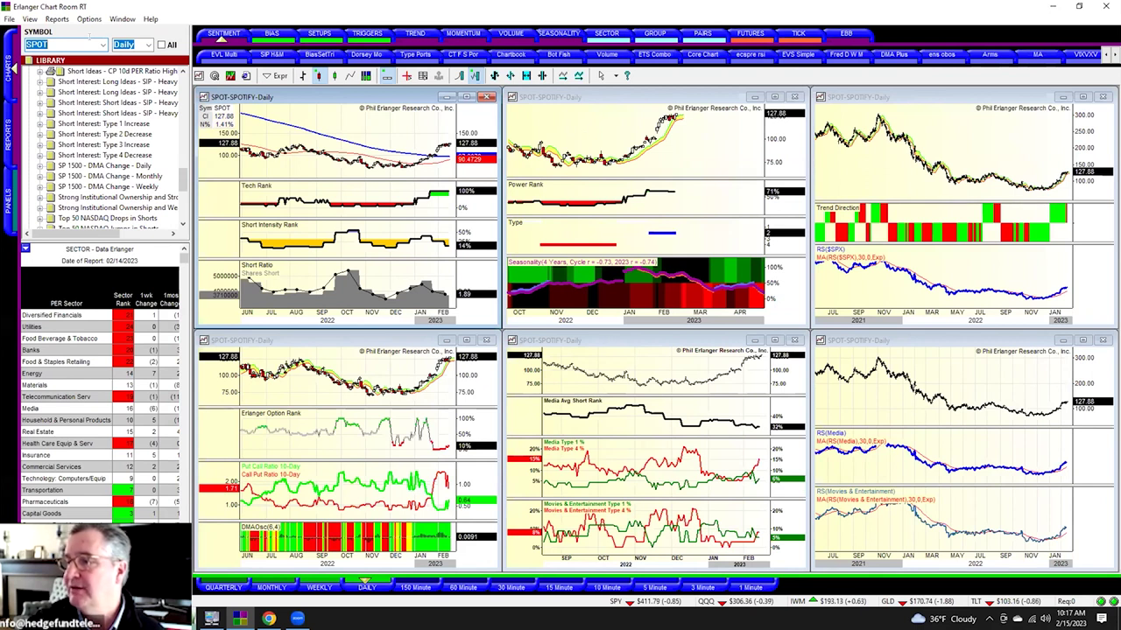
- Review the Sentiment charts for ITB, then collapse Erlanger Scans and expand SECTORS/Groups - Members in the library
text(ITB)
key(Return)
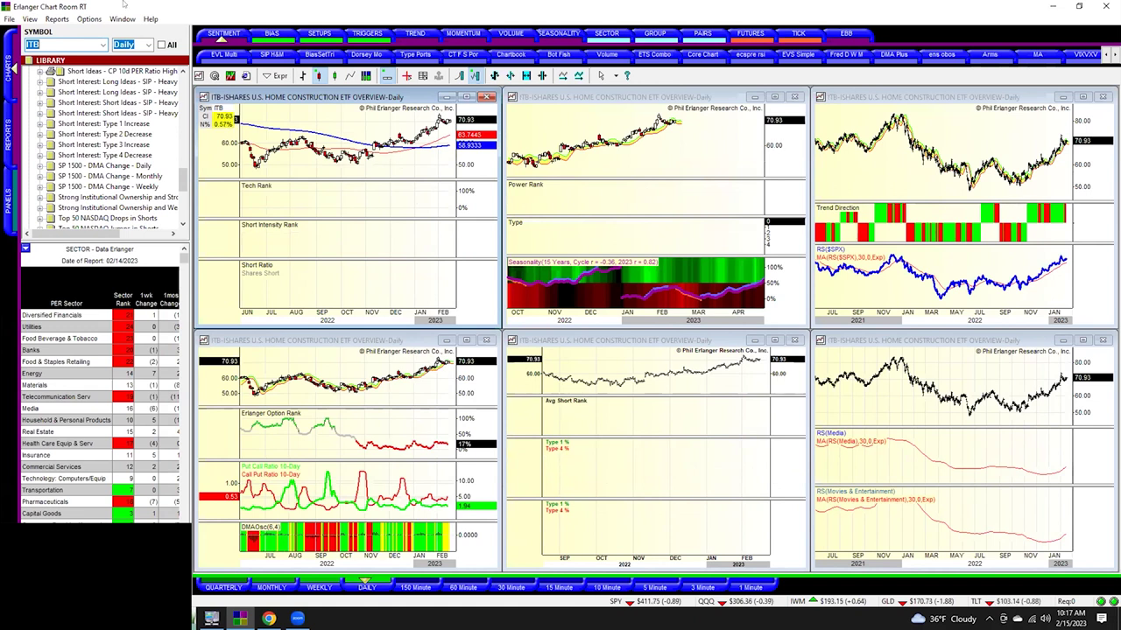
drag(182, 179, 172, 56)
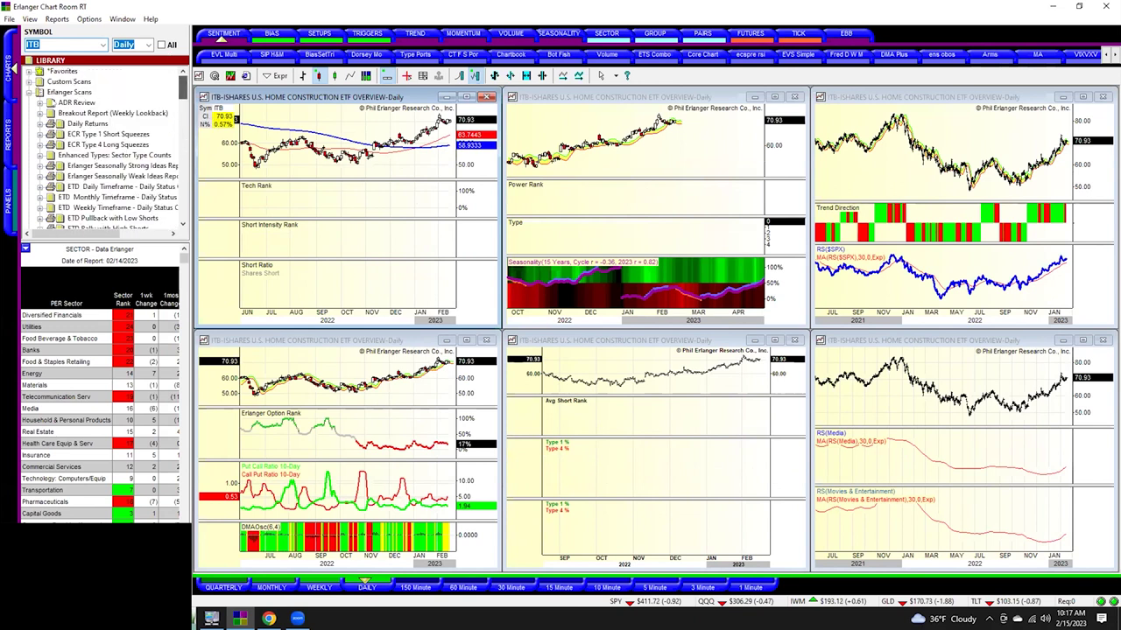
double_click(69, 91)
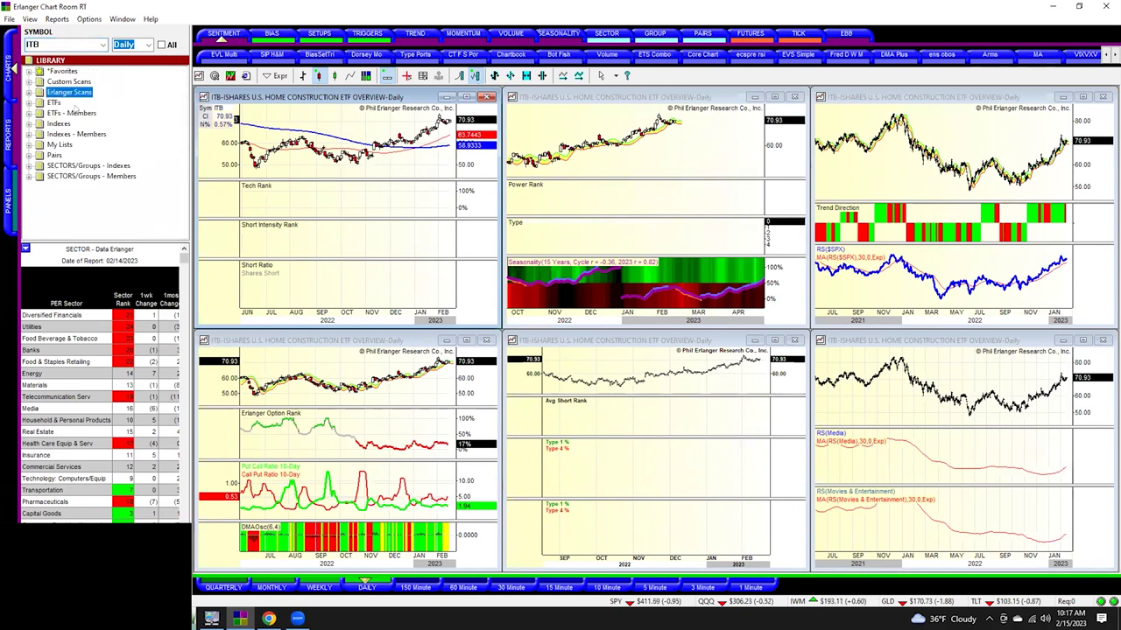
double_click(113, 177)
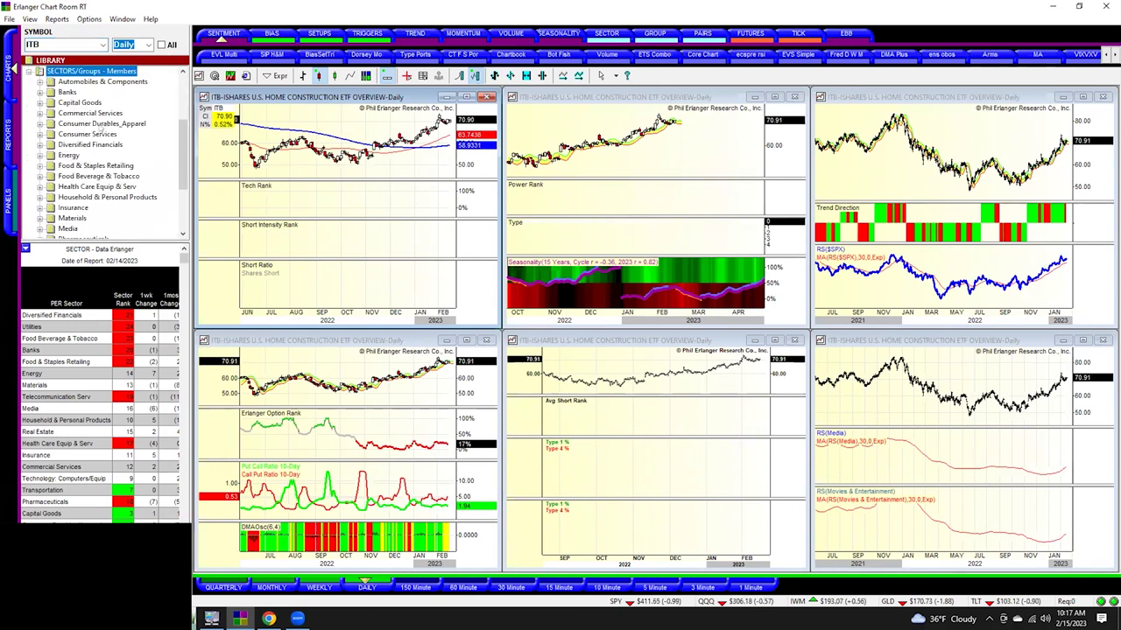
- Review the Sentiment charts for PHM, then open the Homebuilding members report under Consumer Durables_Apparel, sorted by Short Rank
text(PHM)
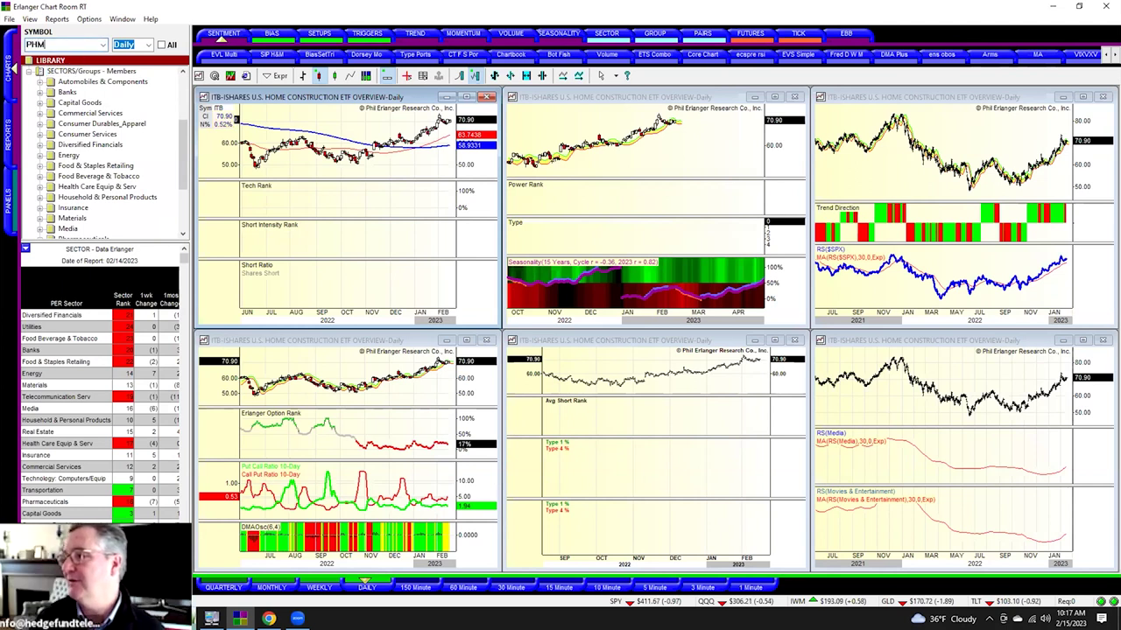
key(Return)
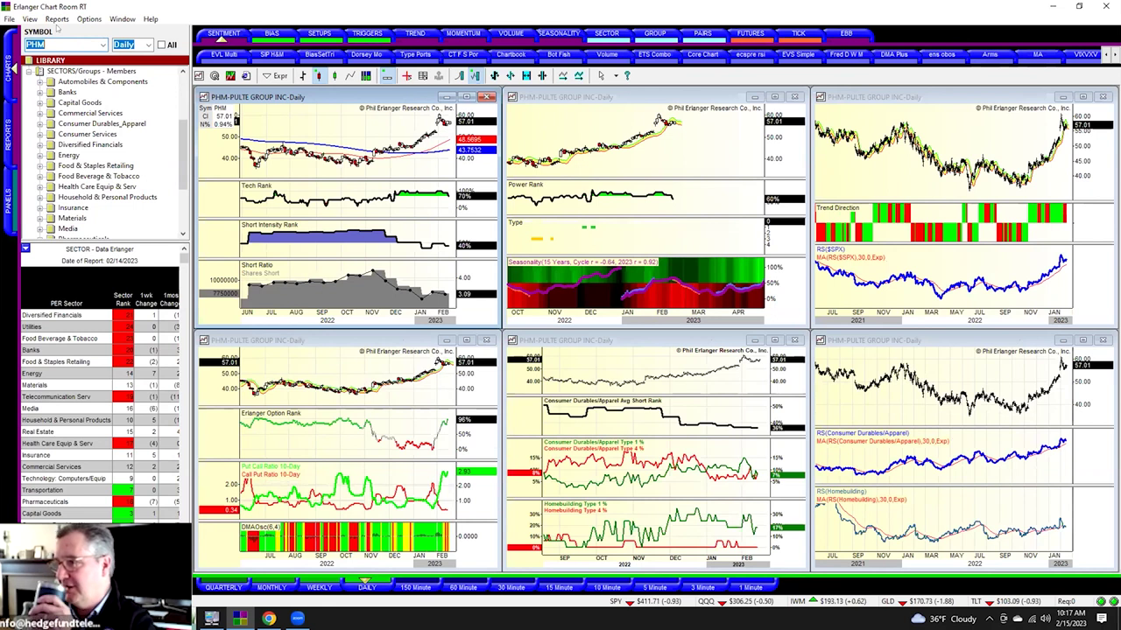
double_click(103, 124)
double_click(108, 187)
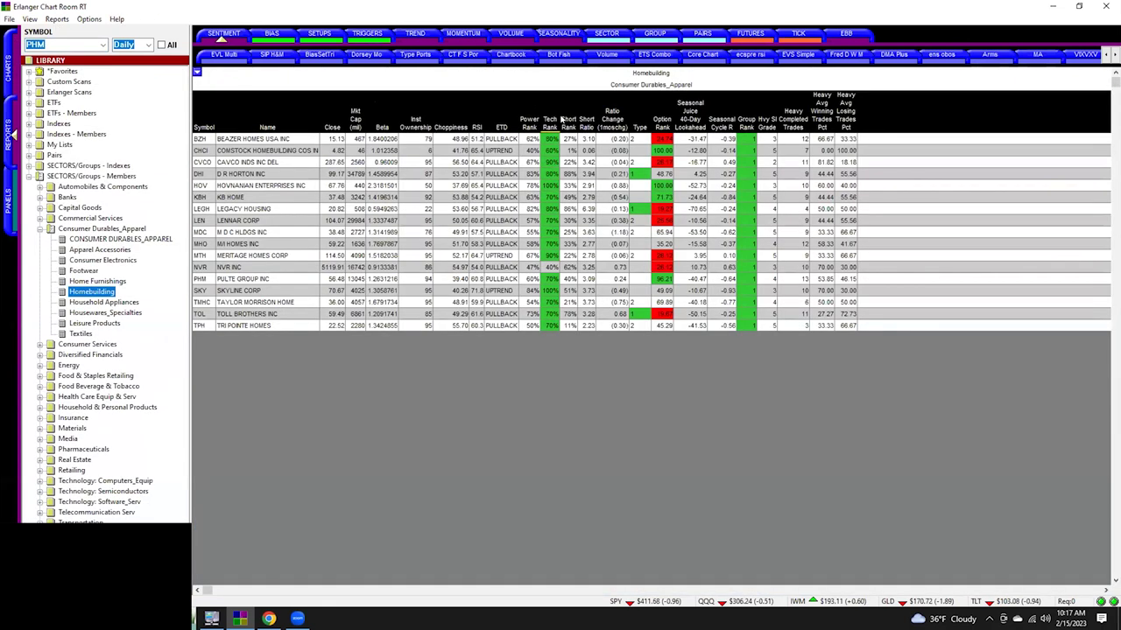
click(569, 123)
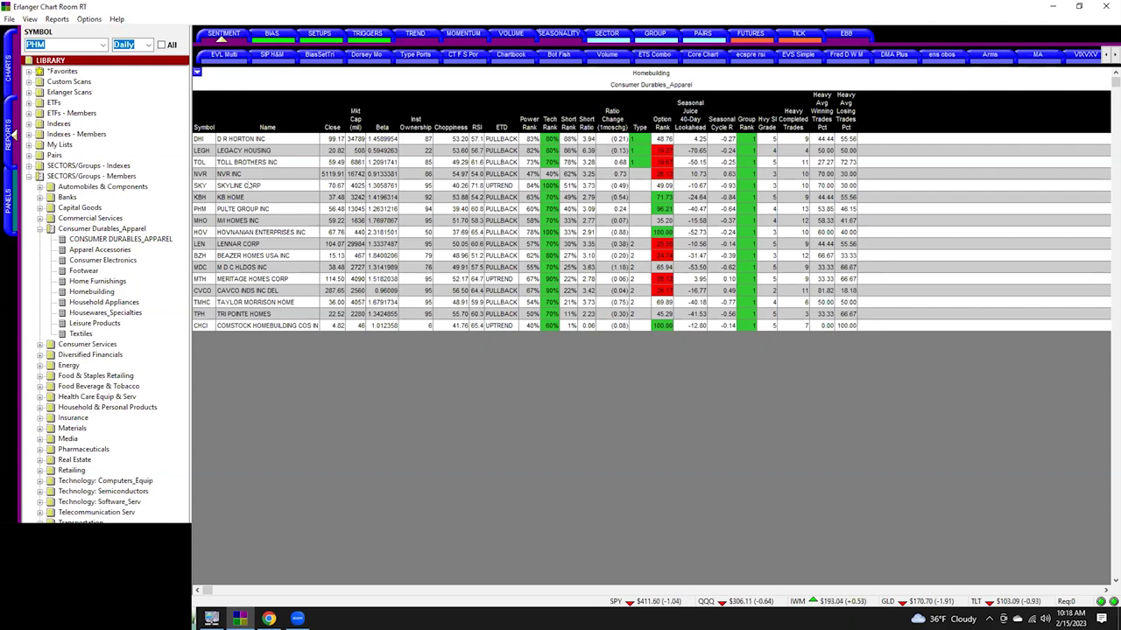
- Open the DHI charts from the Homebuilding report and maximize the chart with Tech Rank, Short Intensity Rank and Short Ratio
double_click(199, 138)
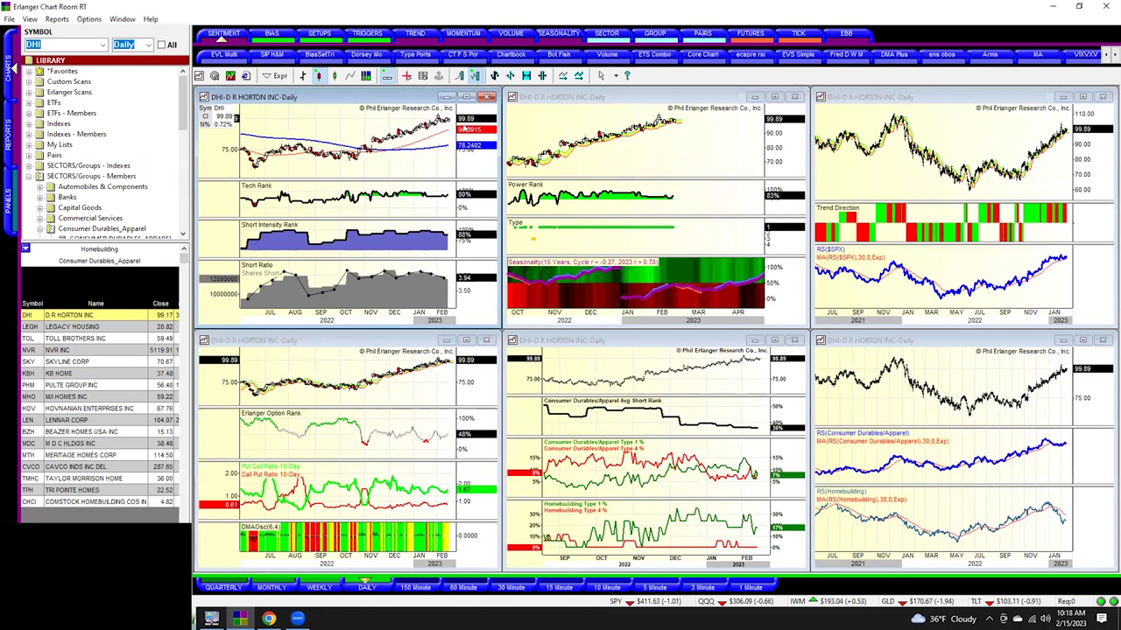
click(466, 96)
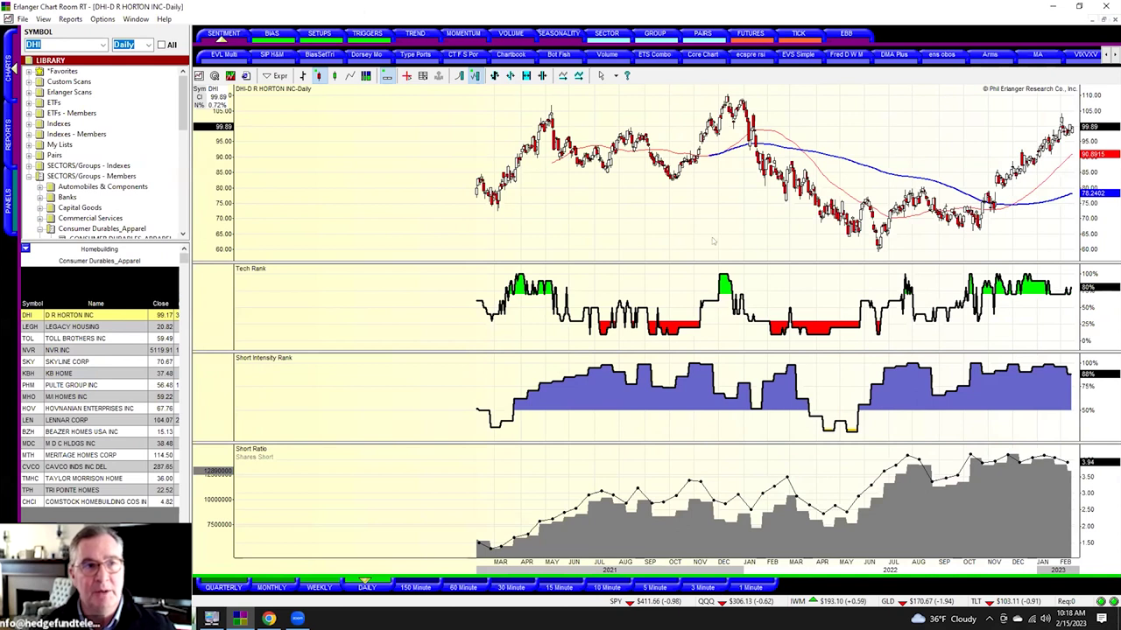
- Review the Sentiment charts for HD and then LOW
text(HD)
key(Return)
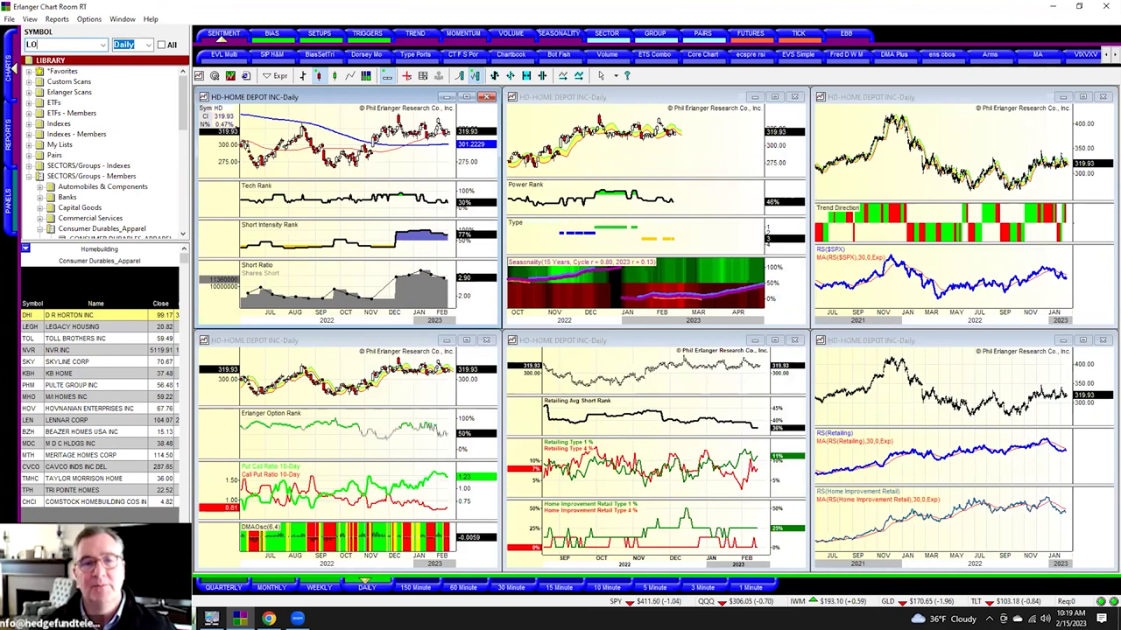
text(LOW)
key(Return)
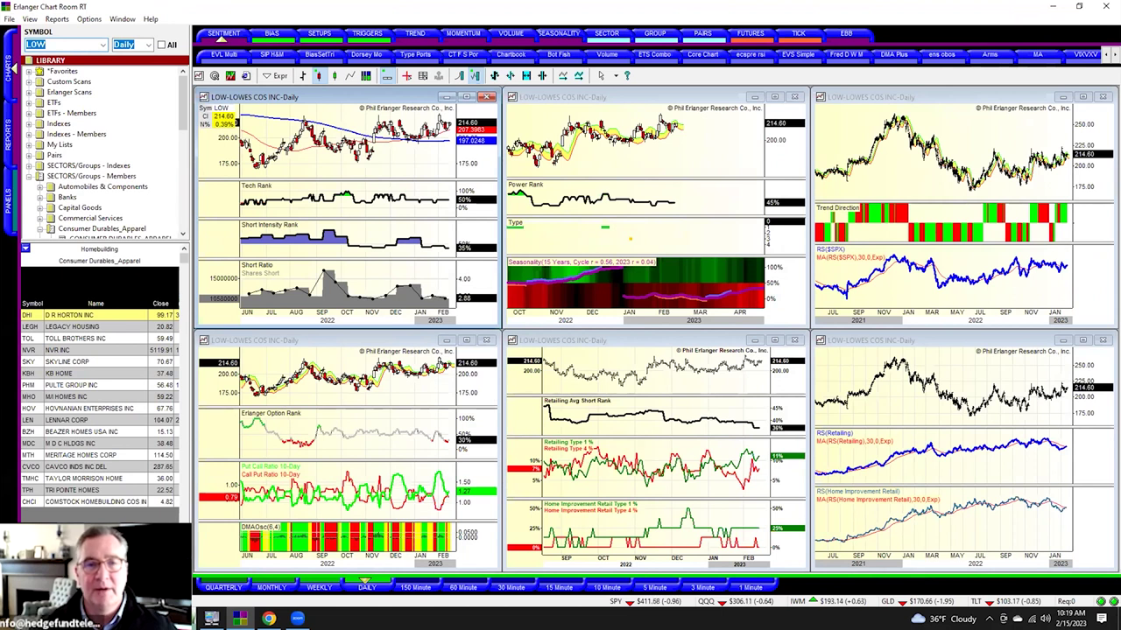
- Open the SIP H&M layout and check the heavy short interest performance results for DHI
click(272, 54)
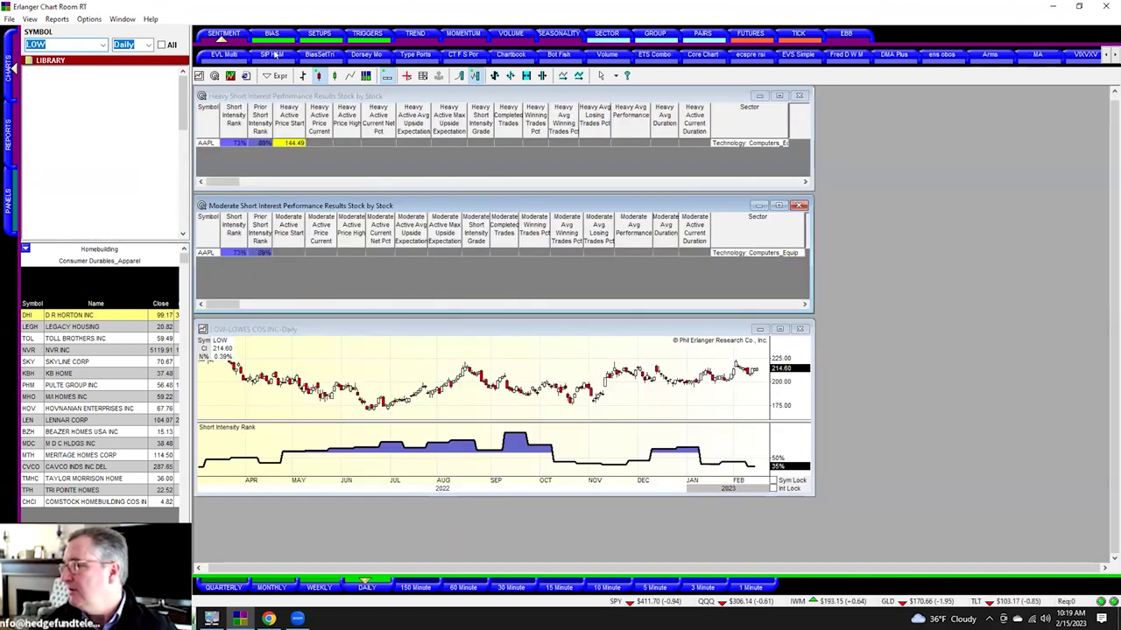
click(210, 143)
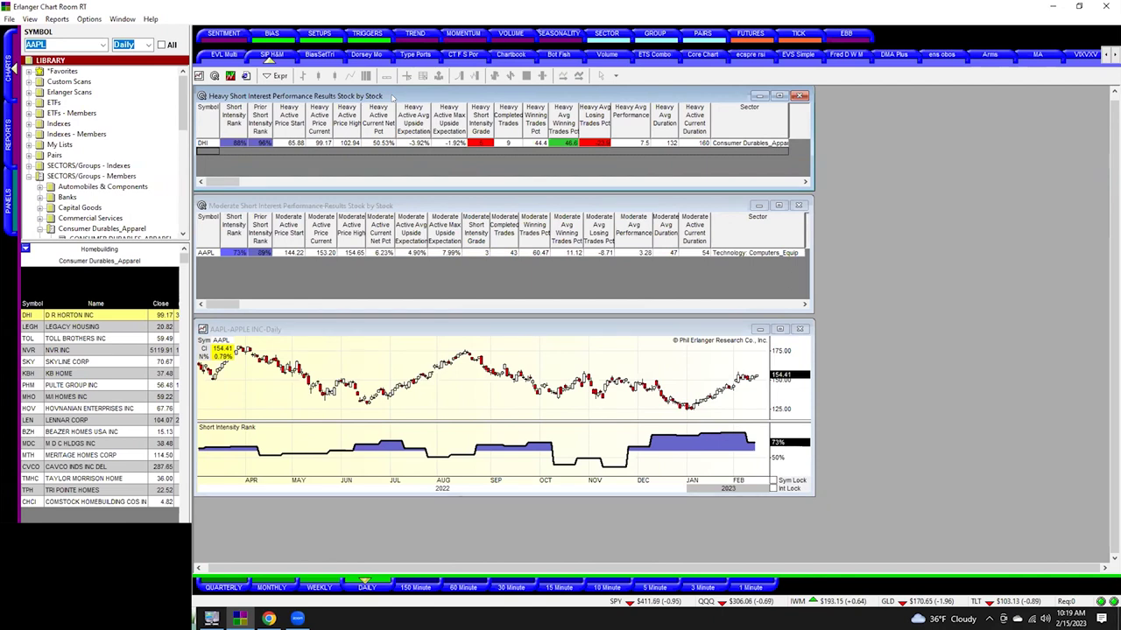
- Return to the Sentiment charts and review AN
click(226, 33)
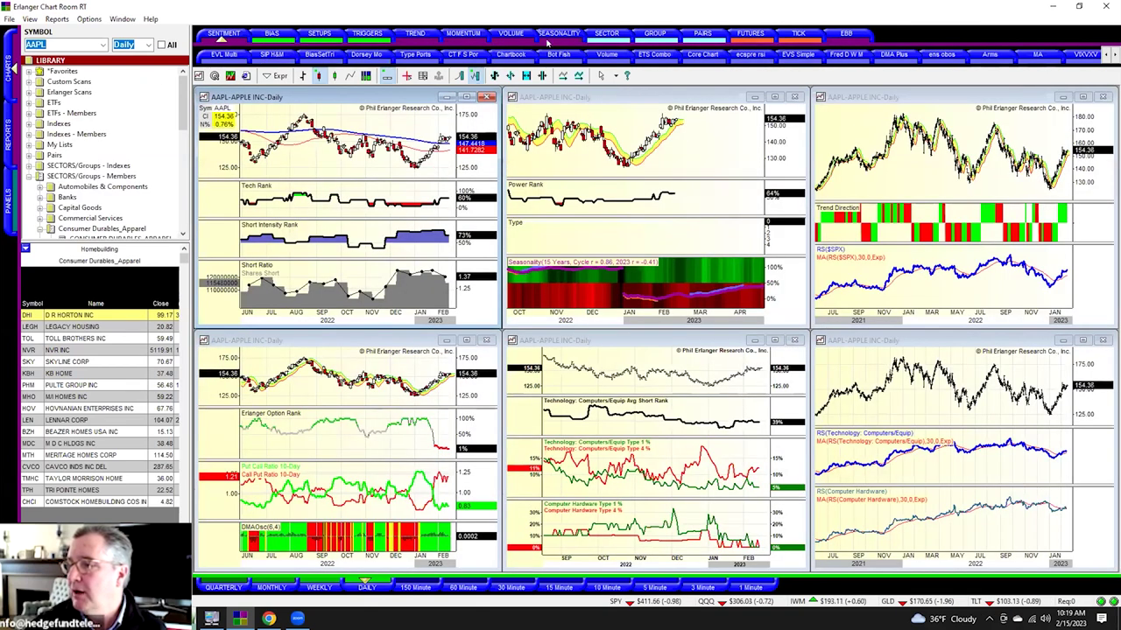
text(AN)
key(Return)
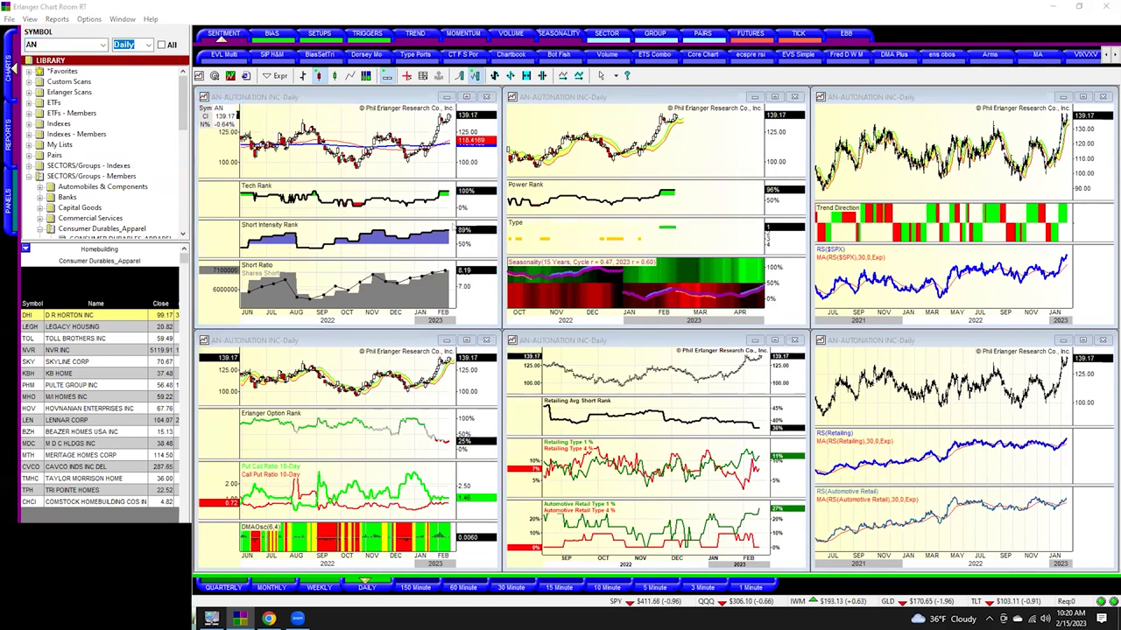
- Review the Sentiment charts for GPI, TRU and TRUE
text(GPI)
key(Return)
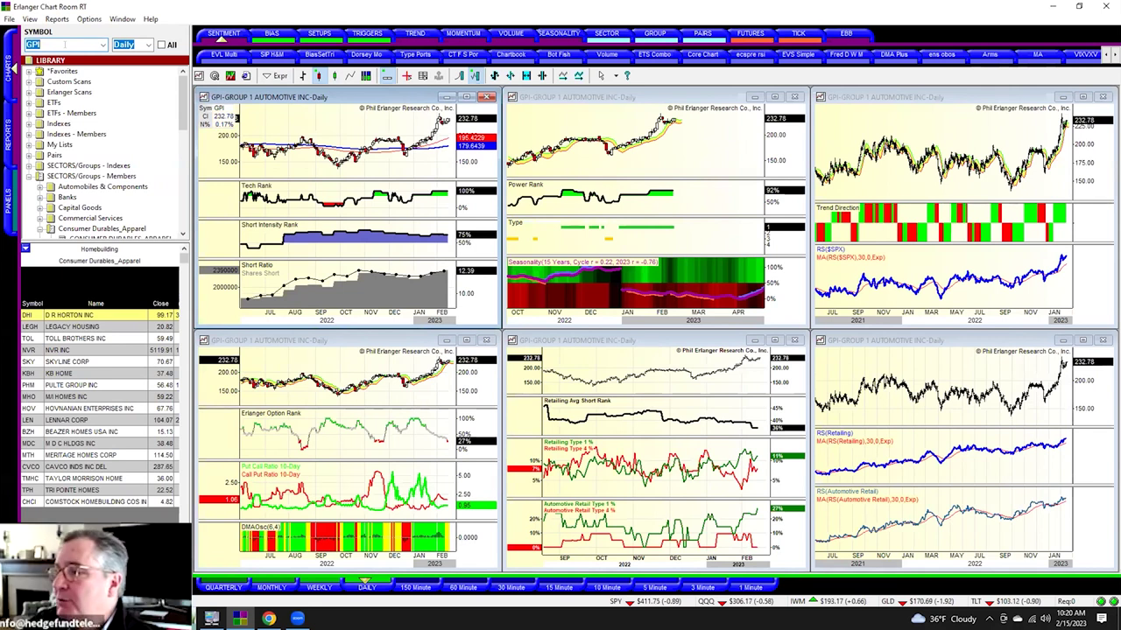
text(TRU)
key(Return)
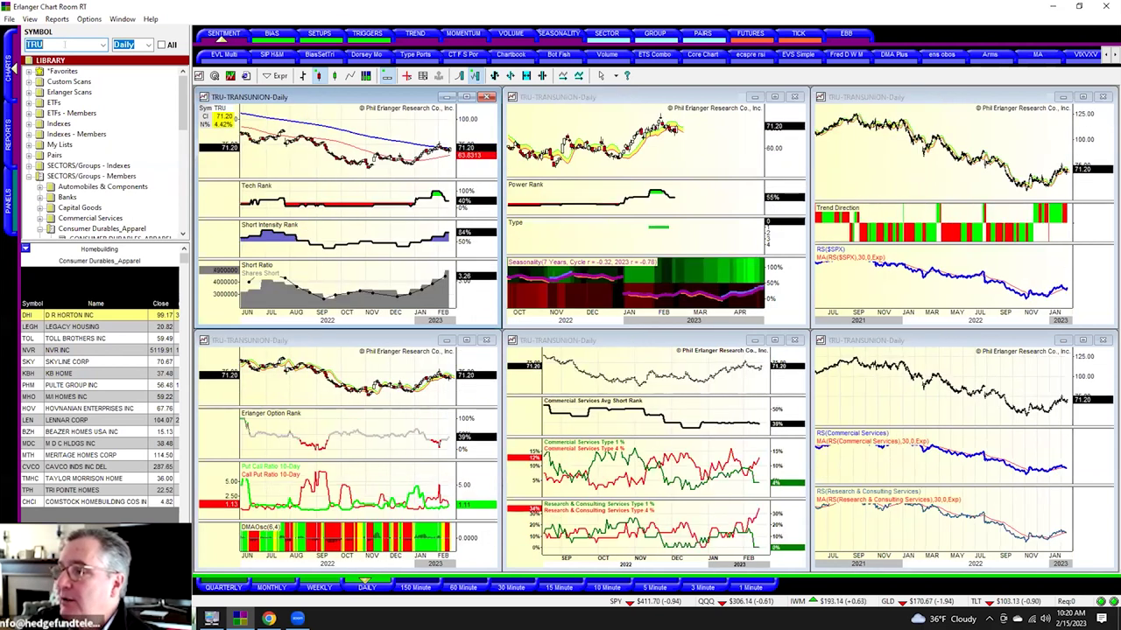
text(TRUE)
key(Return)
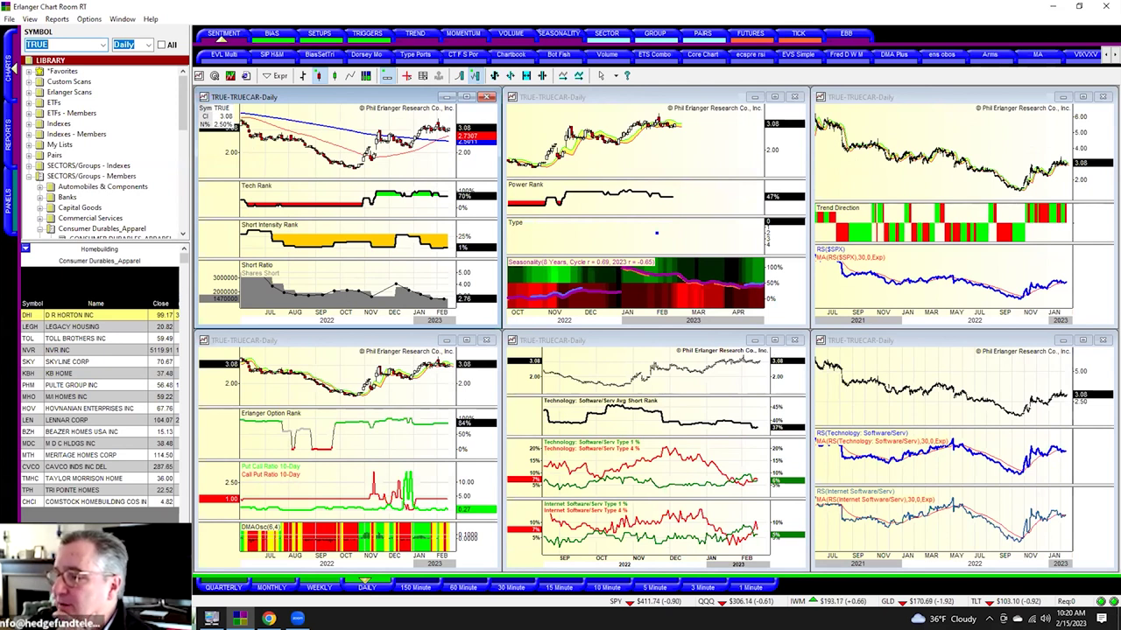
- Open the saved mkt 4 workspace and examine SPY against Mkt Type 4 %, Mkt Avg Technical Rank and ETS Confirmation with crosshairs
click(10, 19)
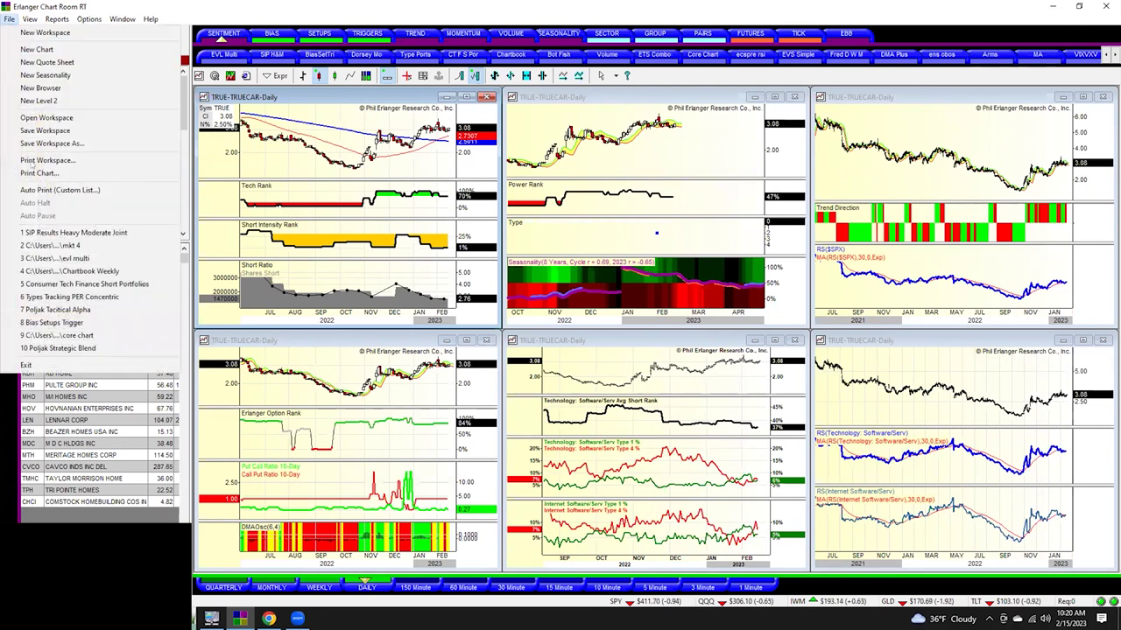
click(88, 268)
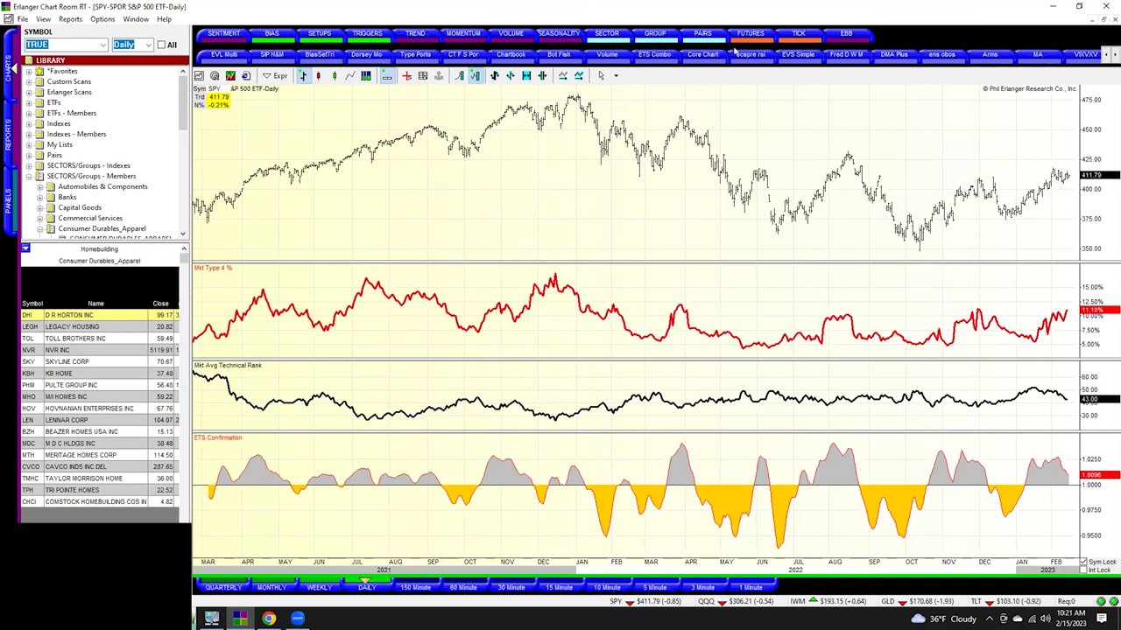
key(c)
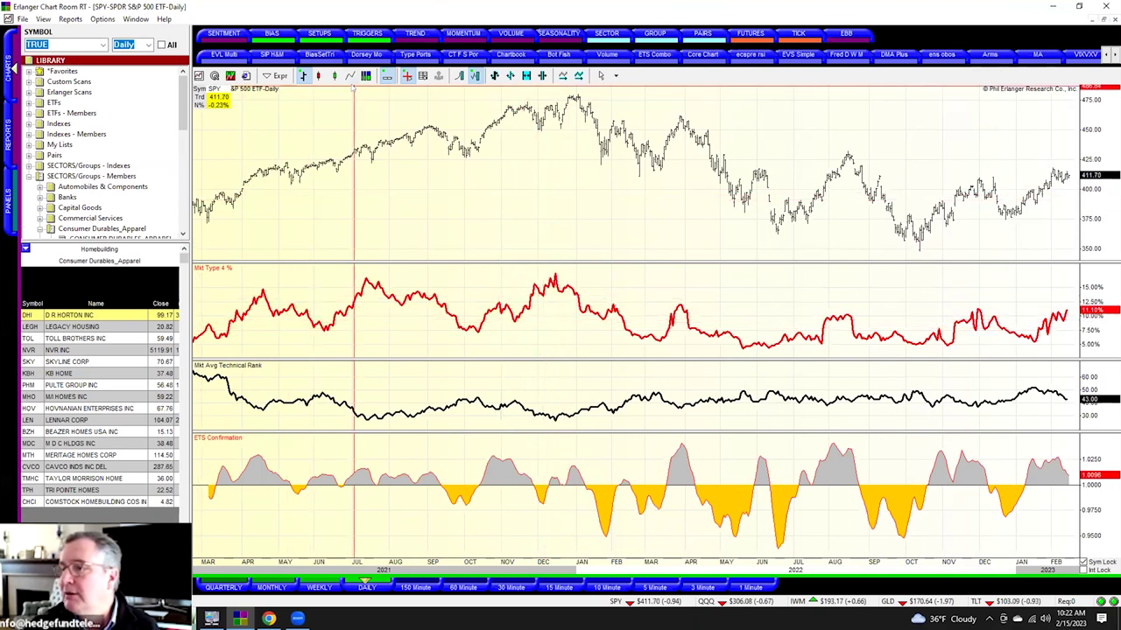
- Return to the Sentiment charts and review MCD, YUM and YUMC
key(Return)
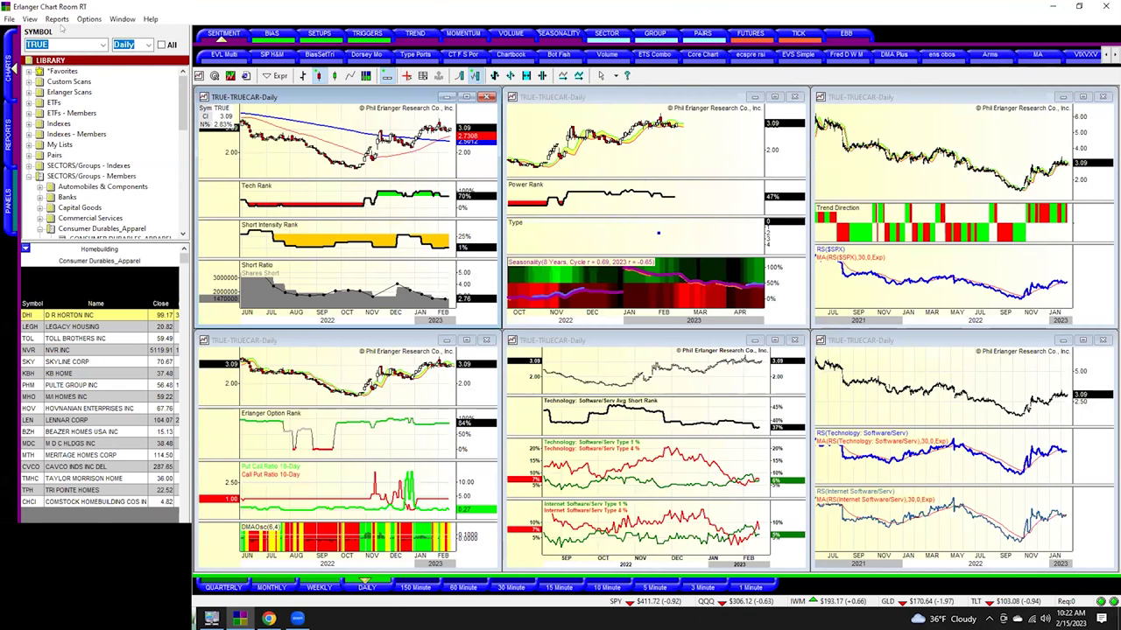
text(MCD)
key(Return)
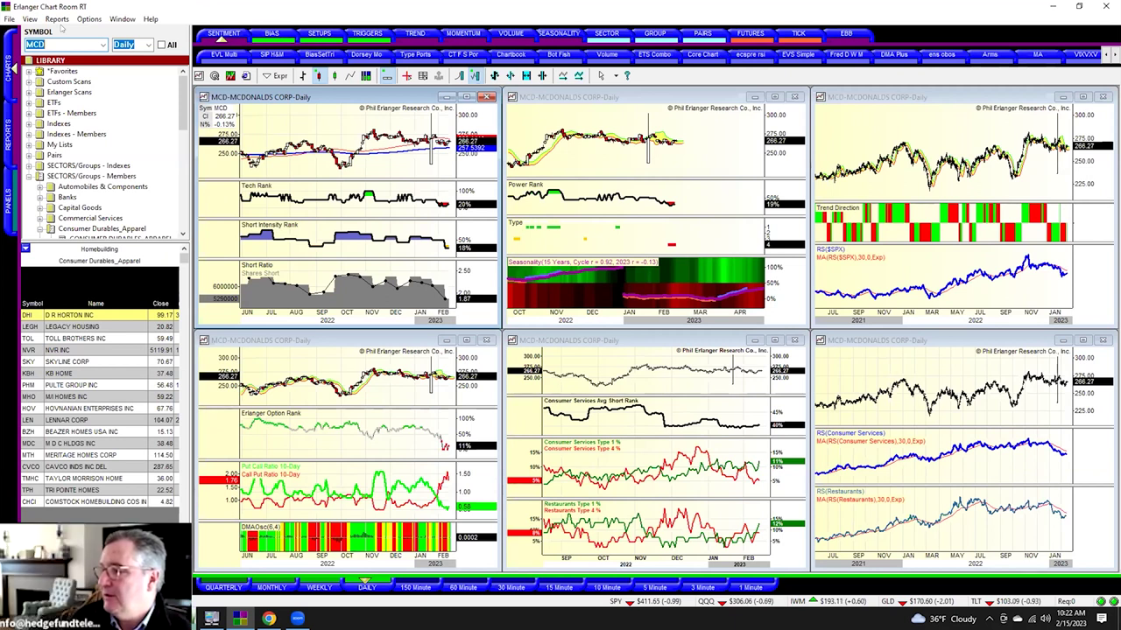
text(YUM)
key(Return)
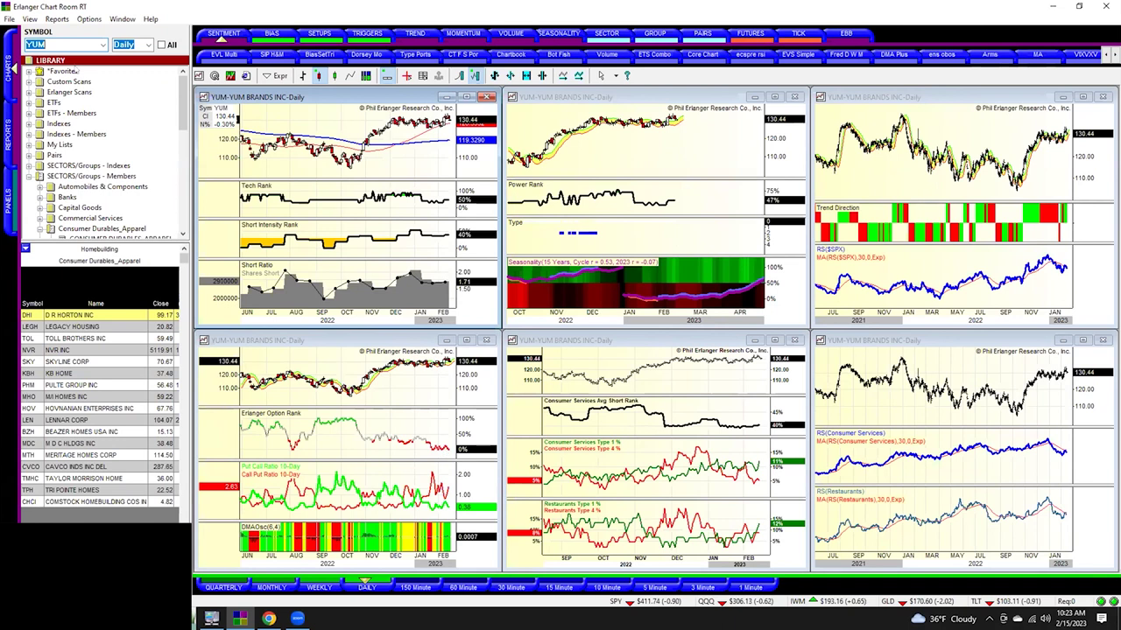
text(YUMC)
key(Return)
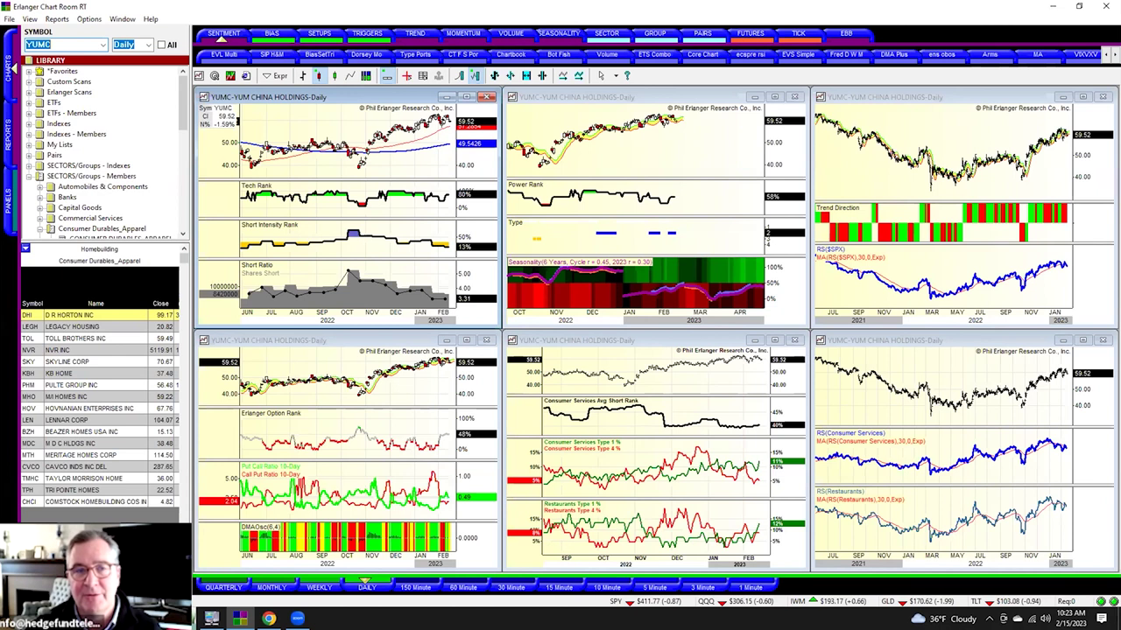
- Review the Sentiment charts for ABNB and VAC
text(BNB=)
key(Return)
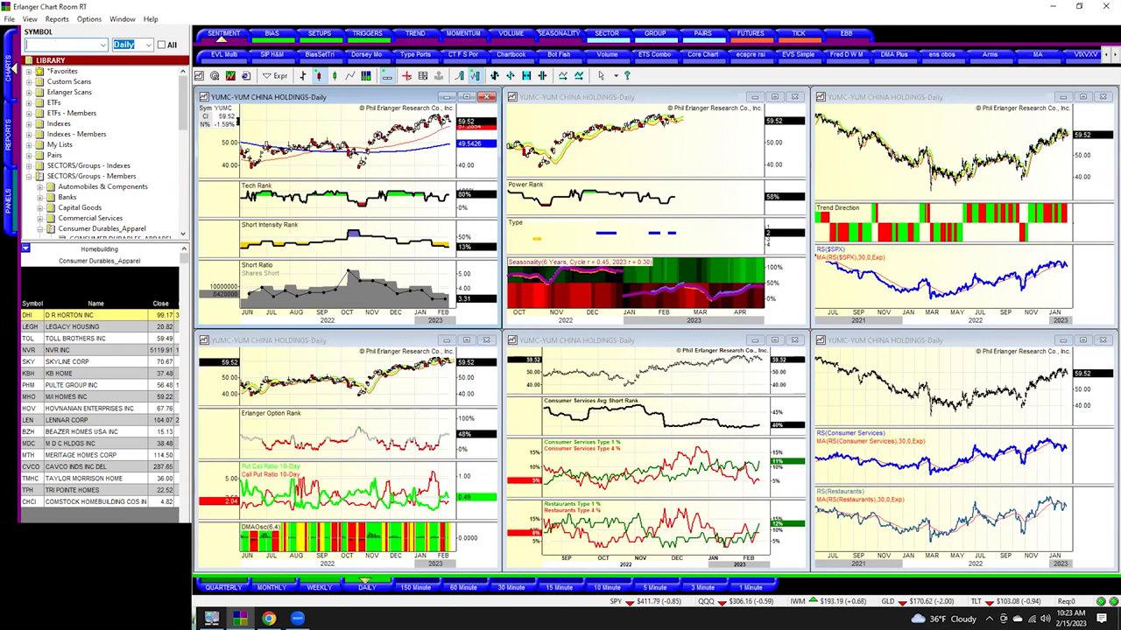
text(ABNB=)
key(Return)
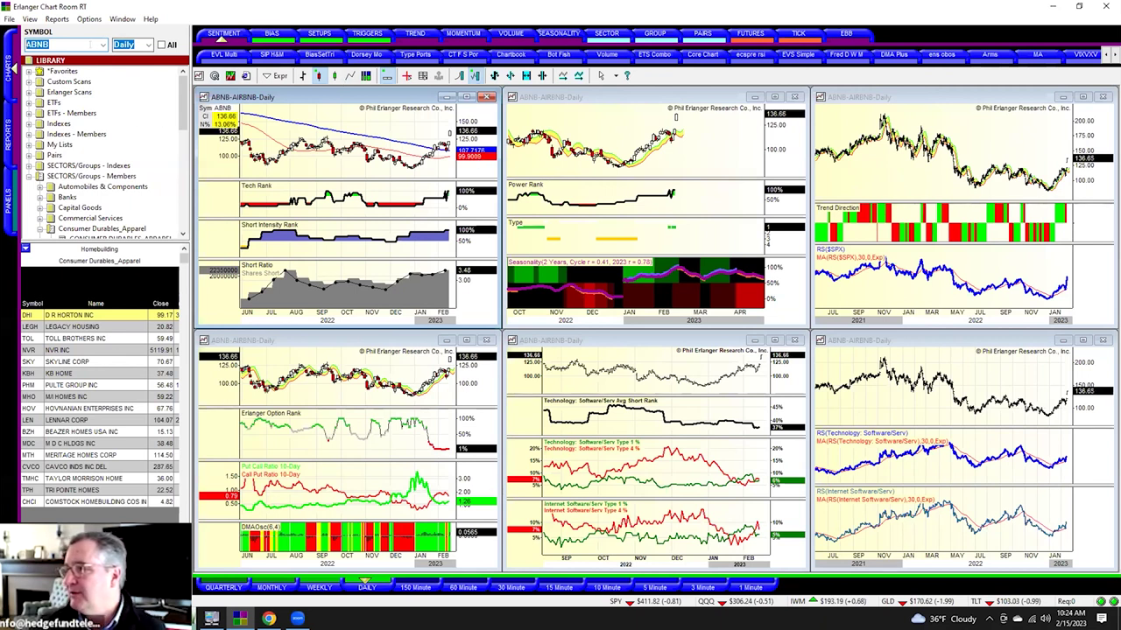
click(50, 44)
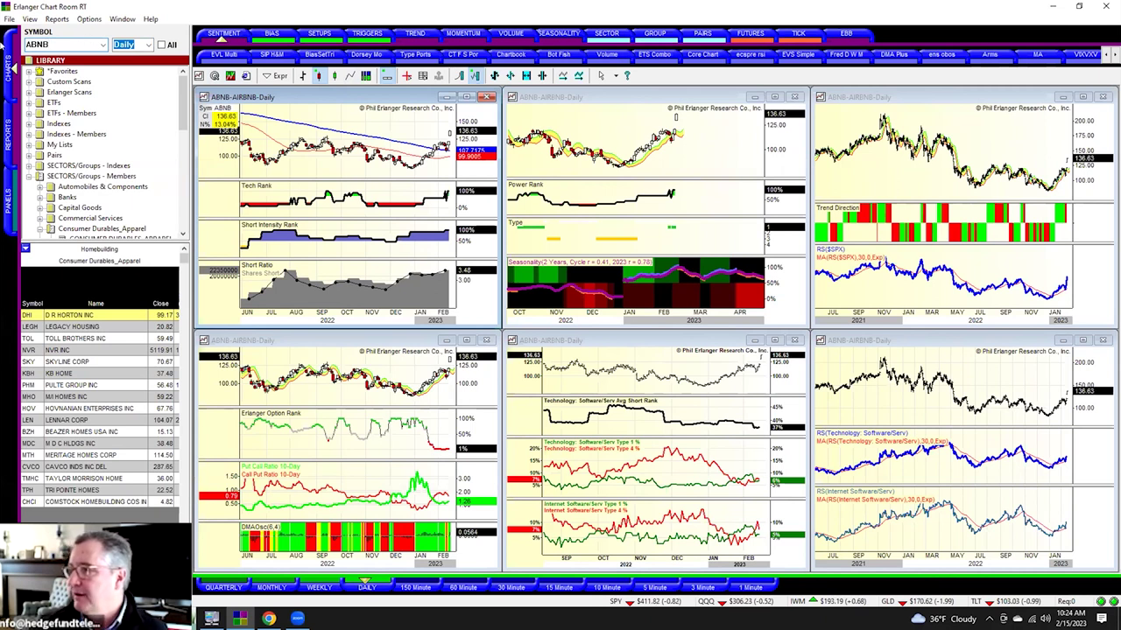
drag(49, 41, 5, 35)
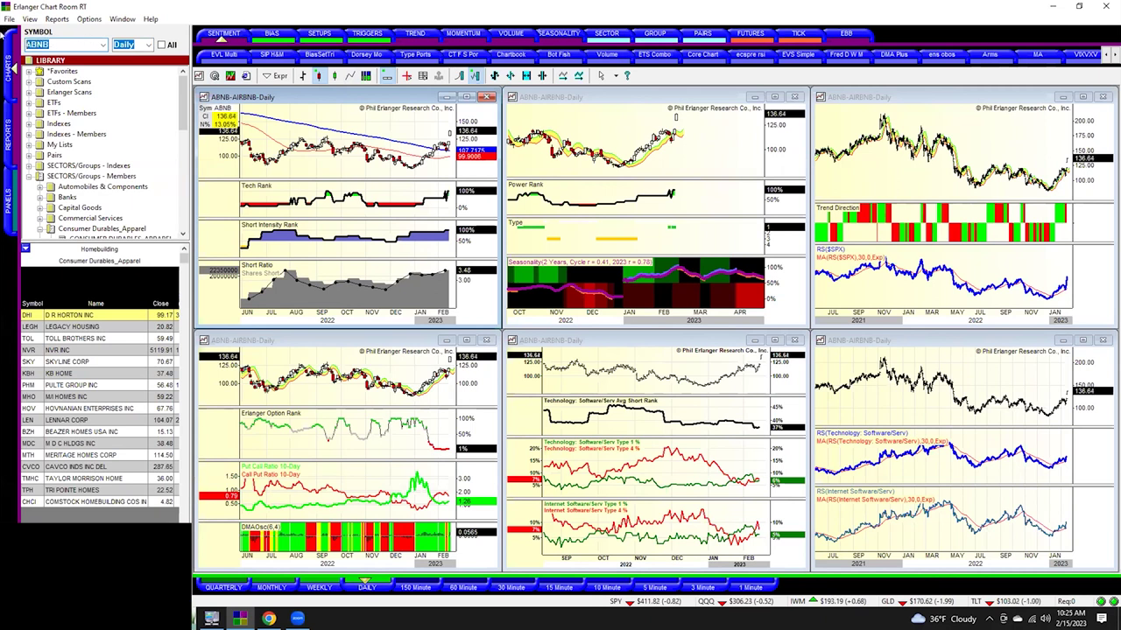
text(VAC)
key(Return)
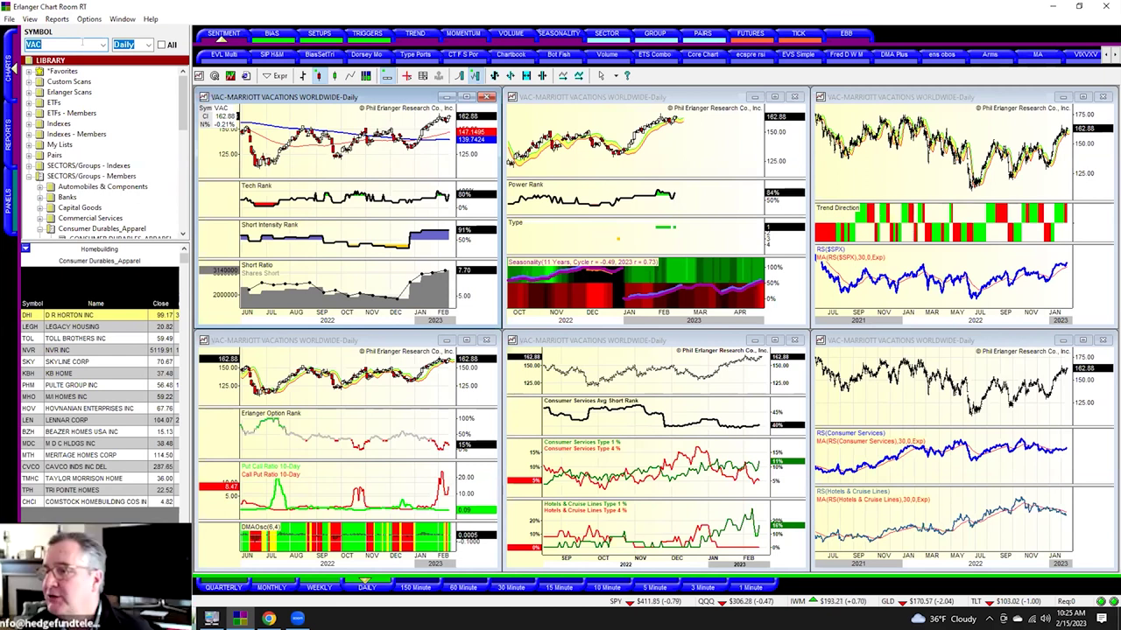
- Review the Sentiment charts for HELE, CHWY and PLCE
text(HELE)
key(Return)
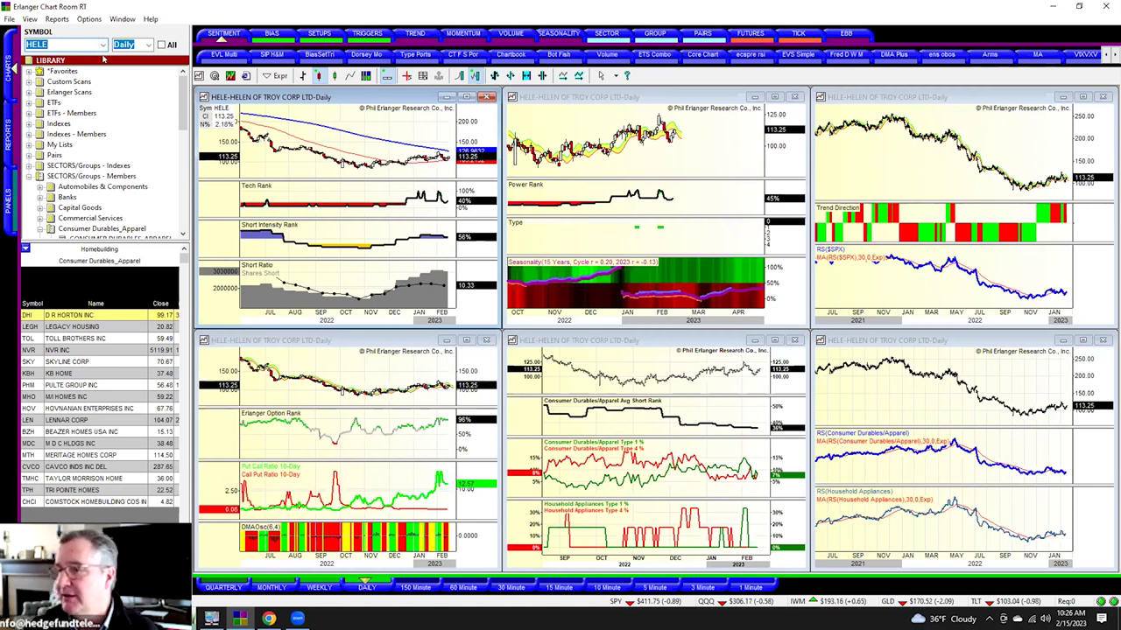
text(CHWY)
key(Return)
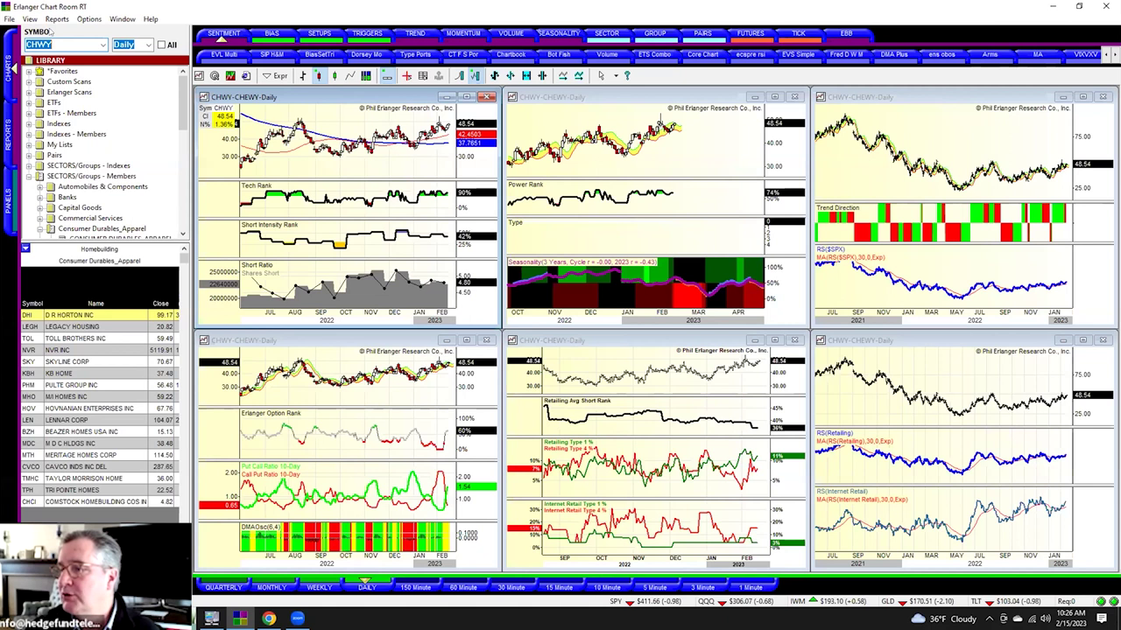
text(PLCE)
key(Return)
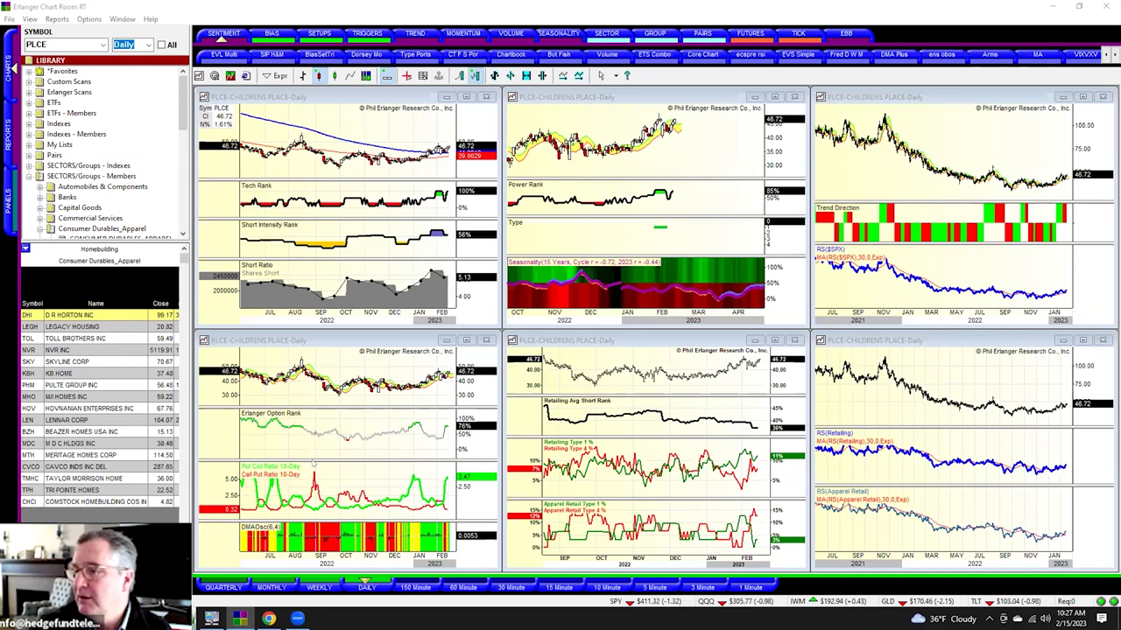
- Review the Sentiment charts for RH, GOLD and AEM
click(74, 44)
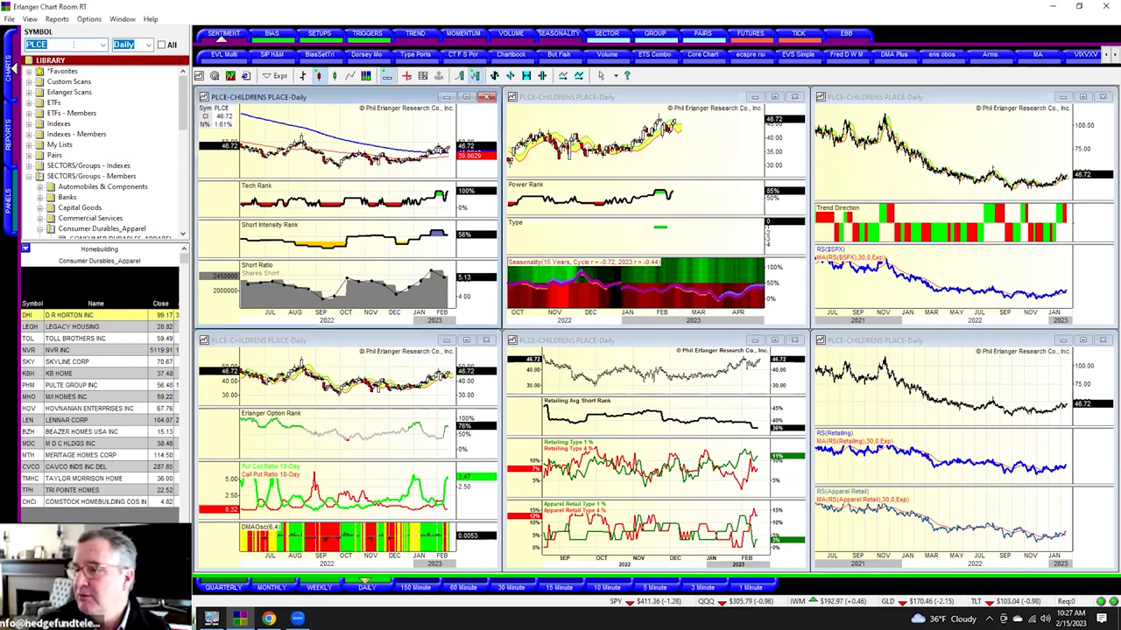
text(RH)
key(Return)
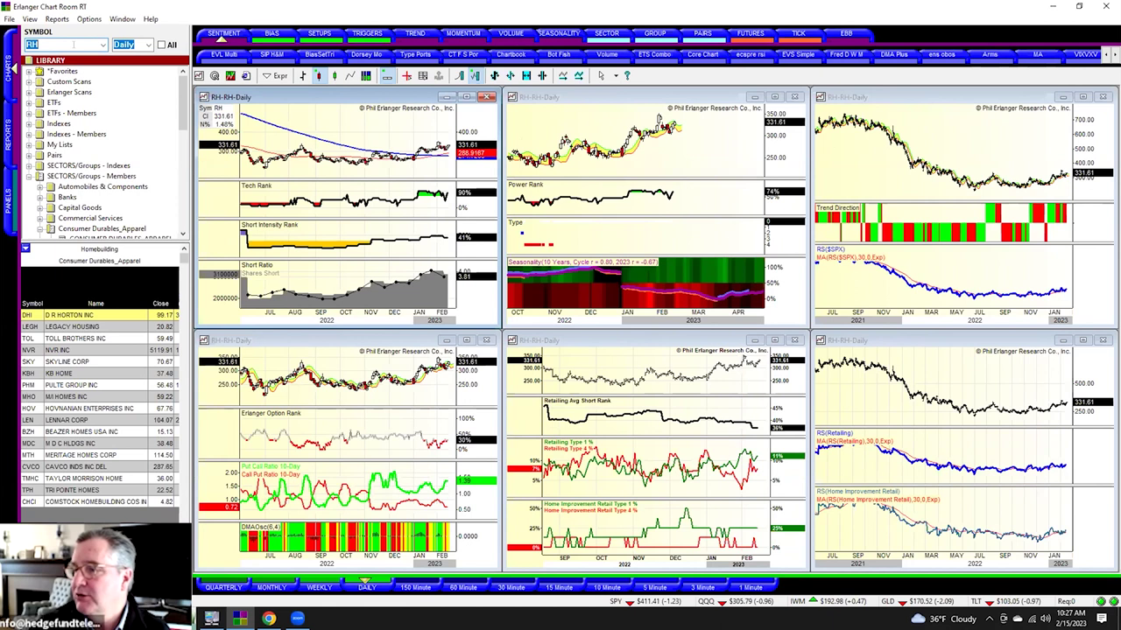
text(GOLD)
key(Return)
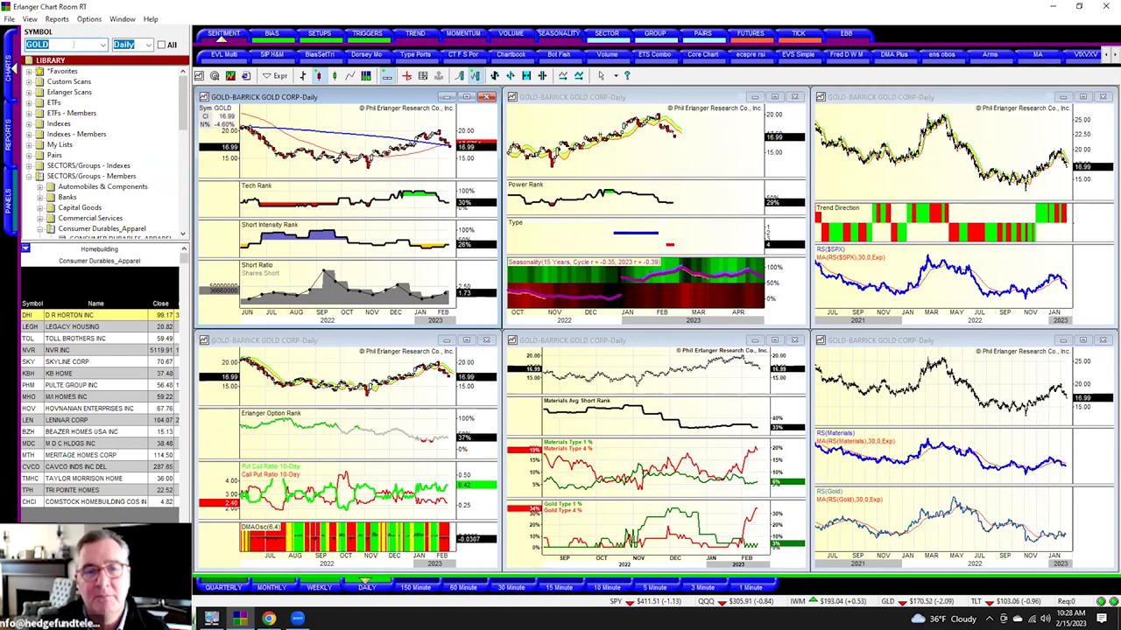
text(AEM)
key(Return)
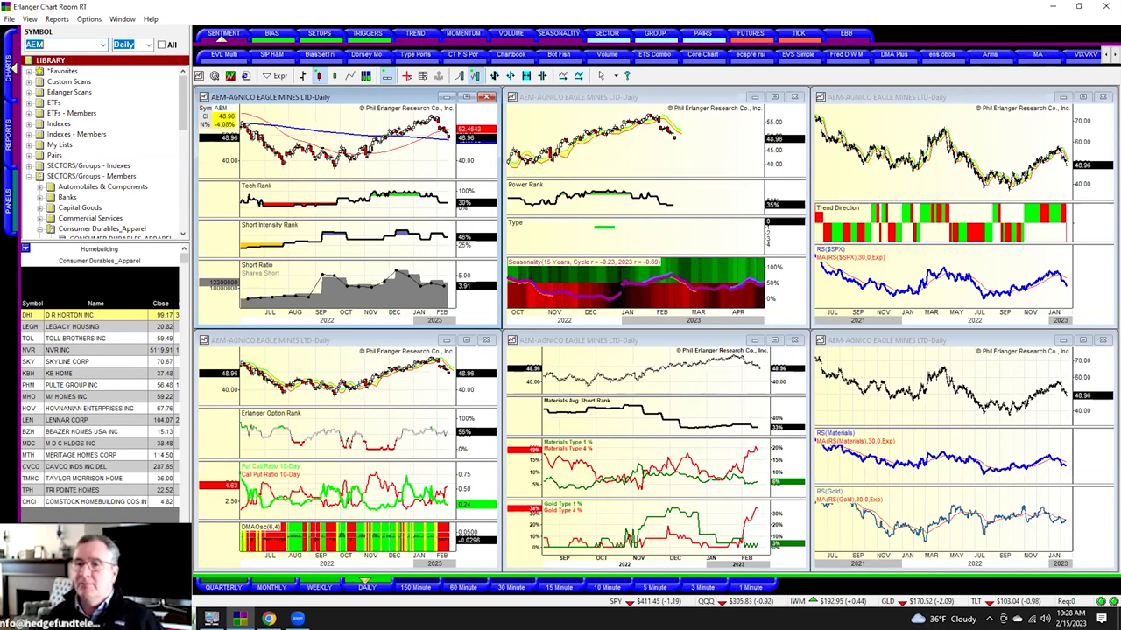
- Review the Sentiment charts for MU, LVS and WYNN
text(MU)
key(Return)
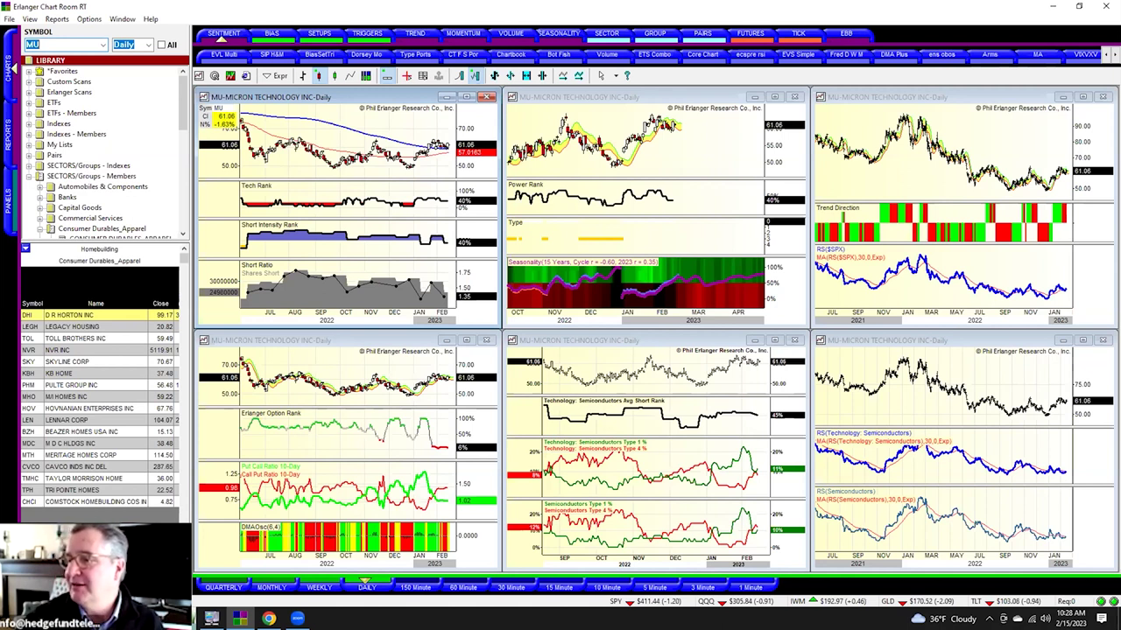
text(LVS)
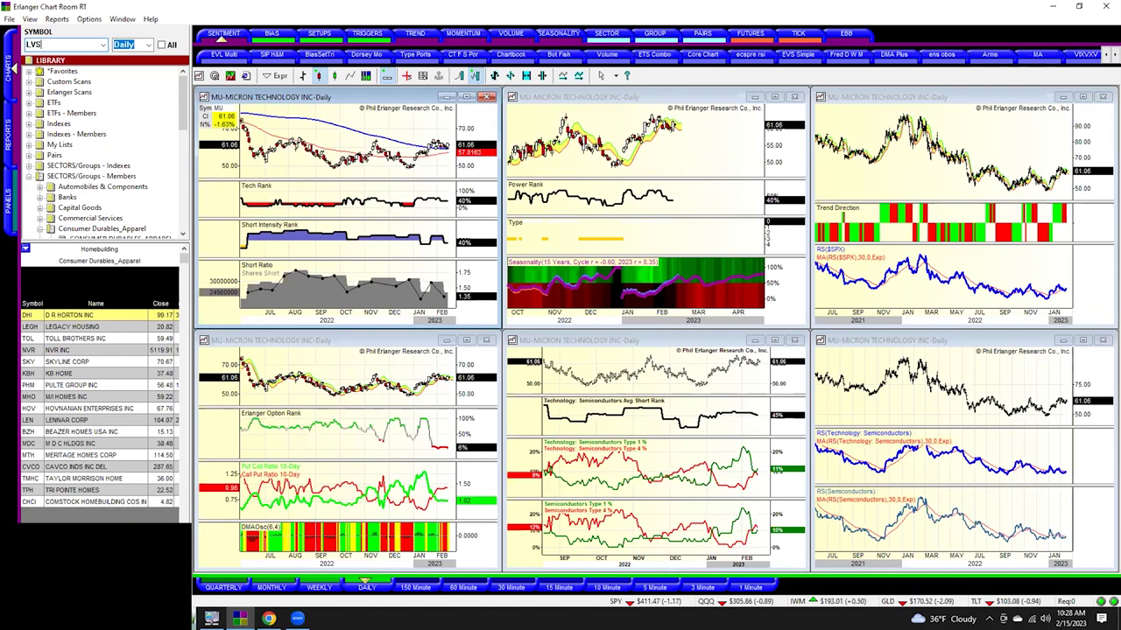
key(Return)
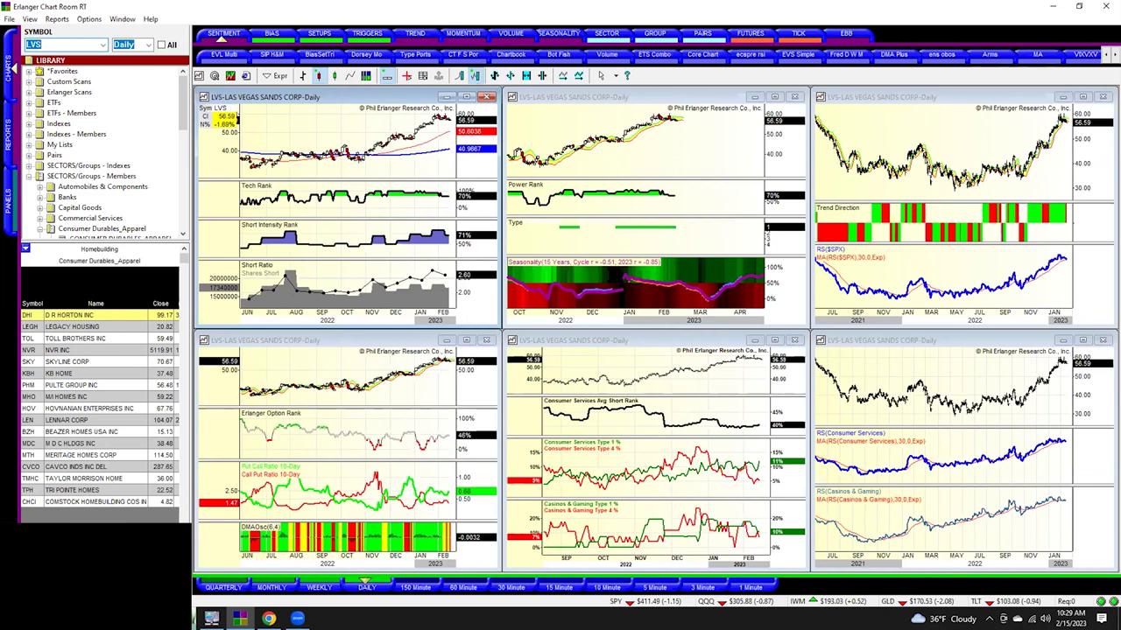
text(WYNN)
key(Return)
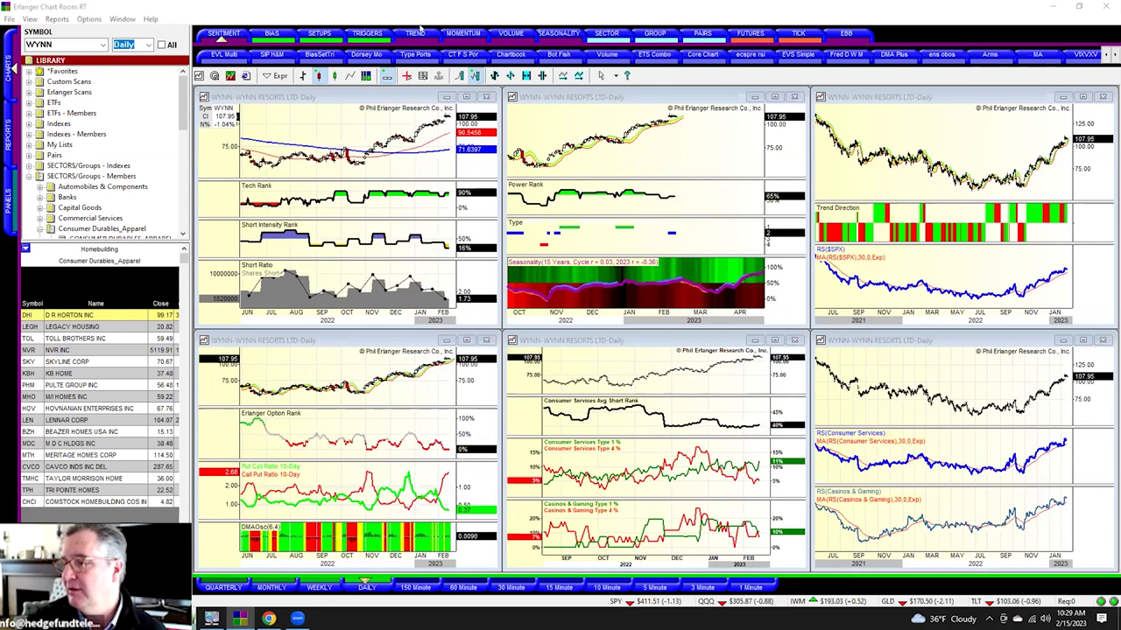
click(118, 44)
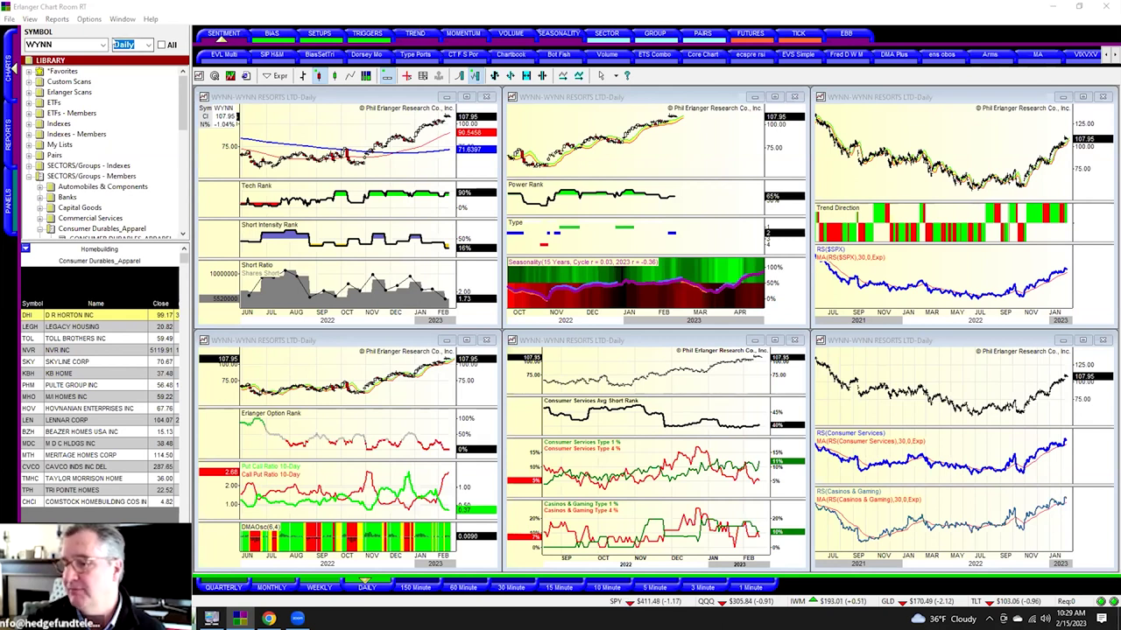
key(Return)
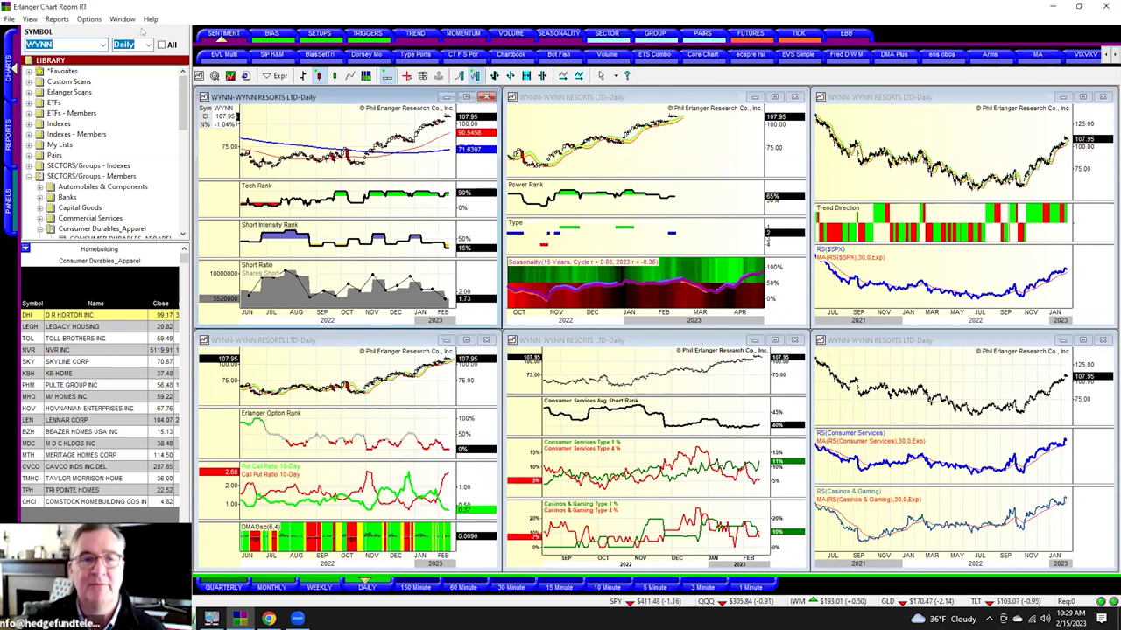
- Load GLD in the Sentiment charts and examine it in the Core Chart layout
text(GLD)
key(Return)
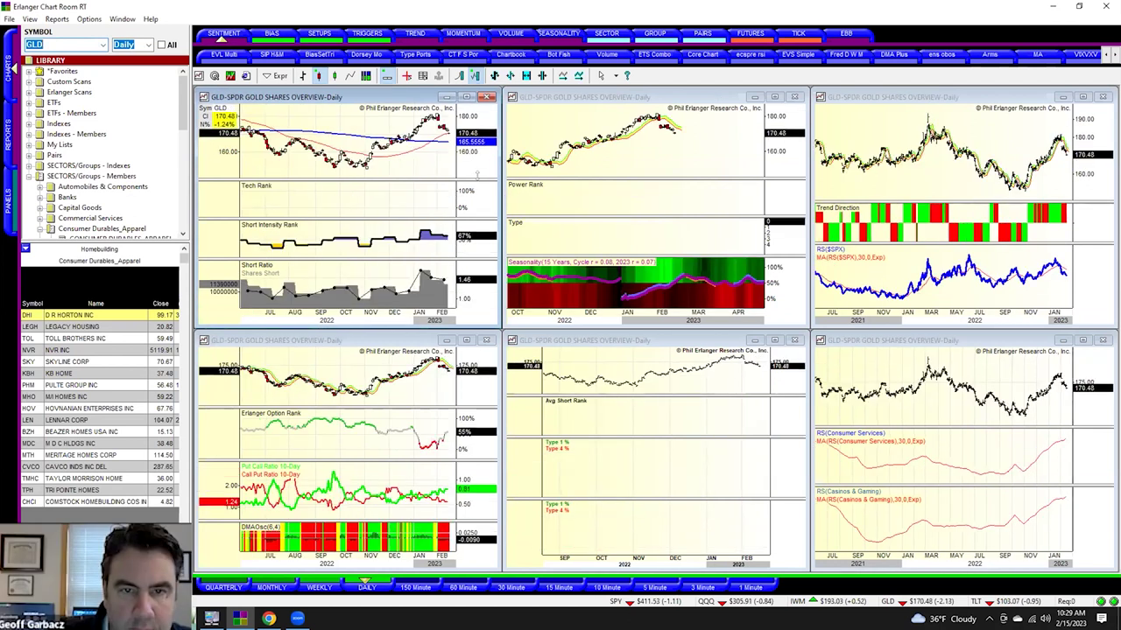
click(700, 55)
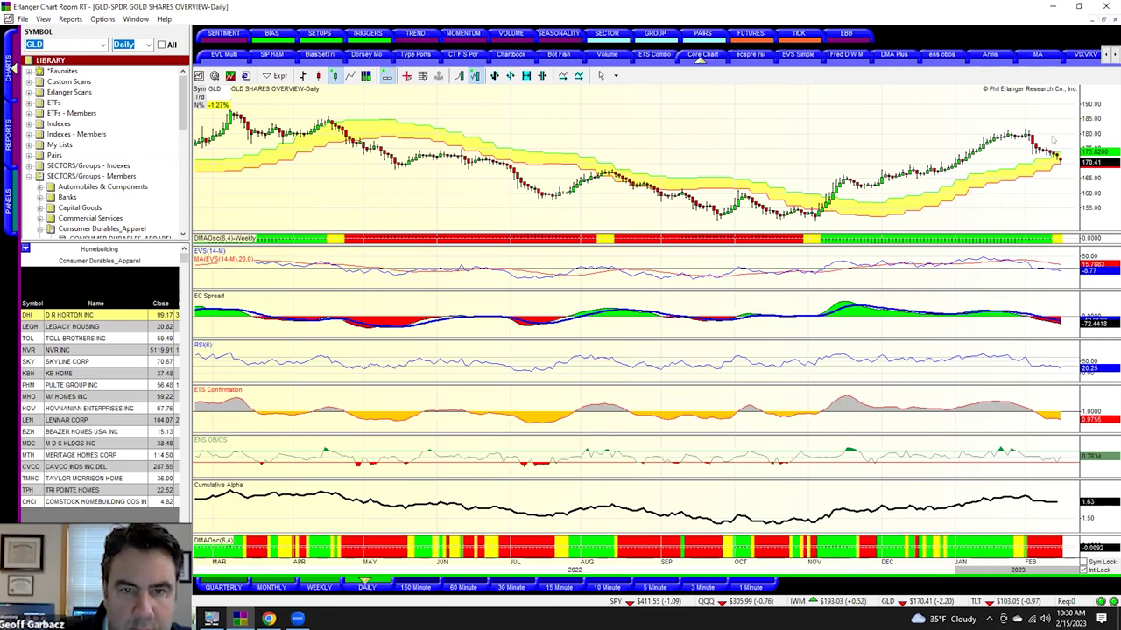
- Create a new workspace, maximize its daily chart and change the symbol to SPY
click(22, 18)
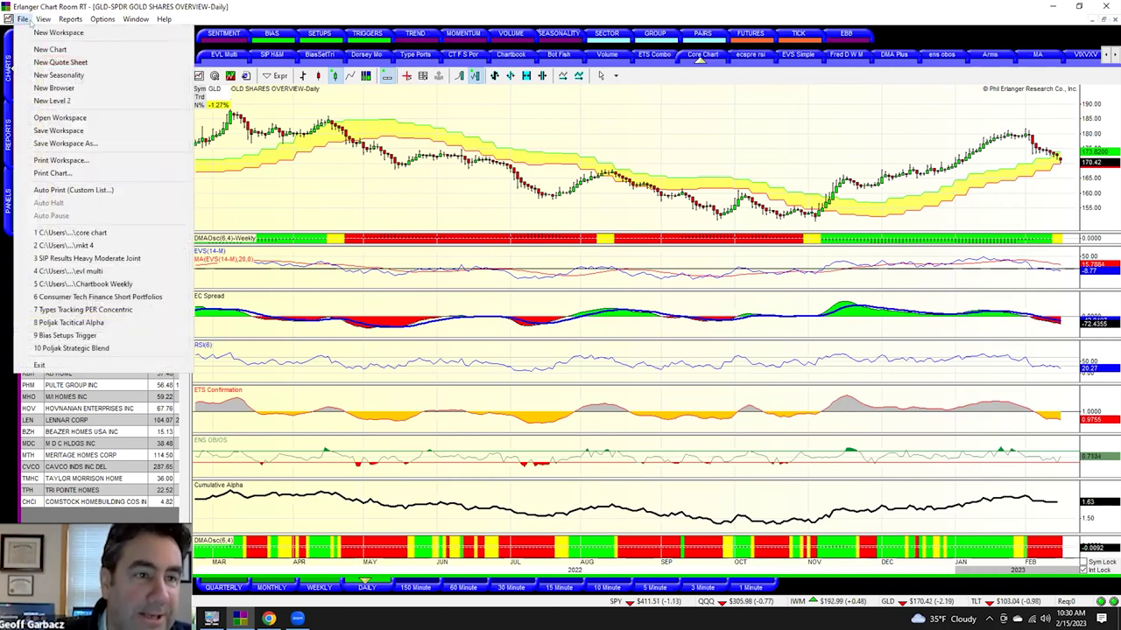
click(38, 32)
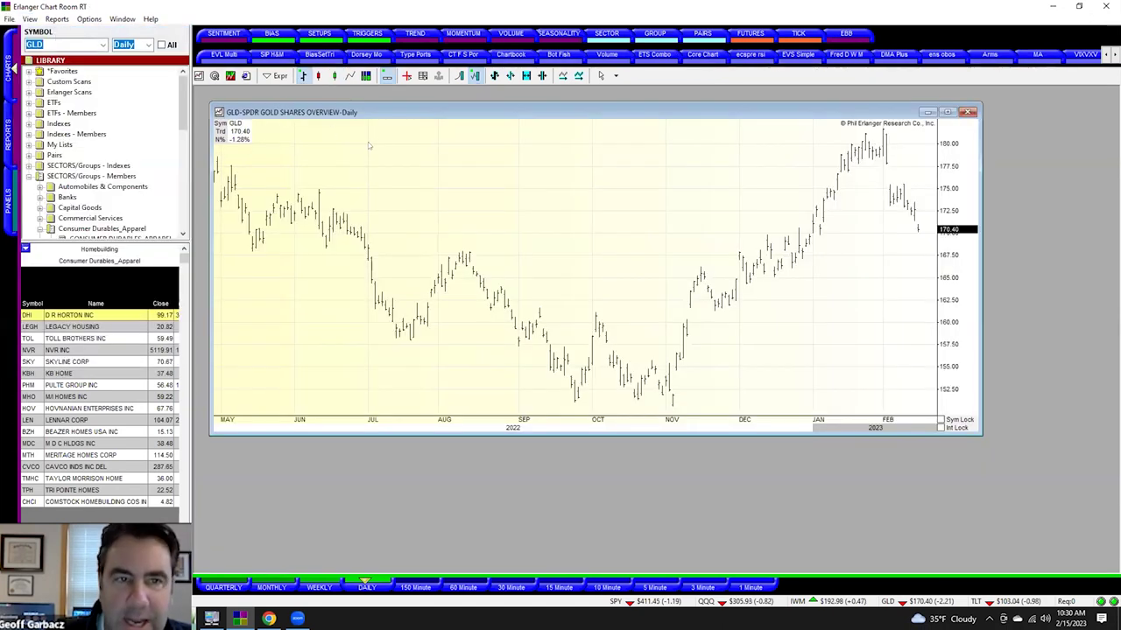
double_click(370, 110)
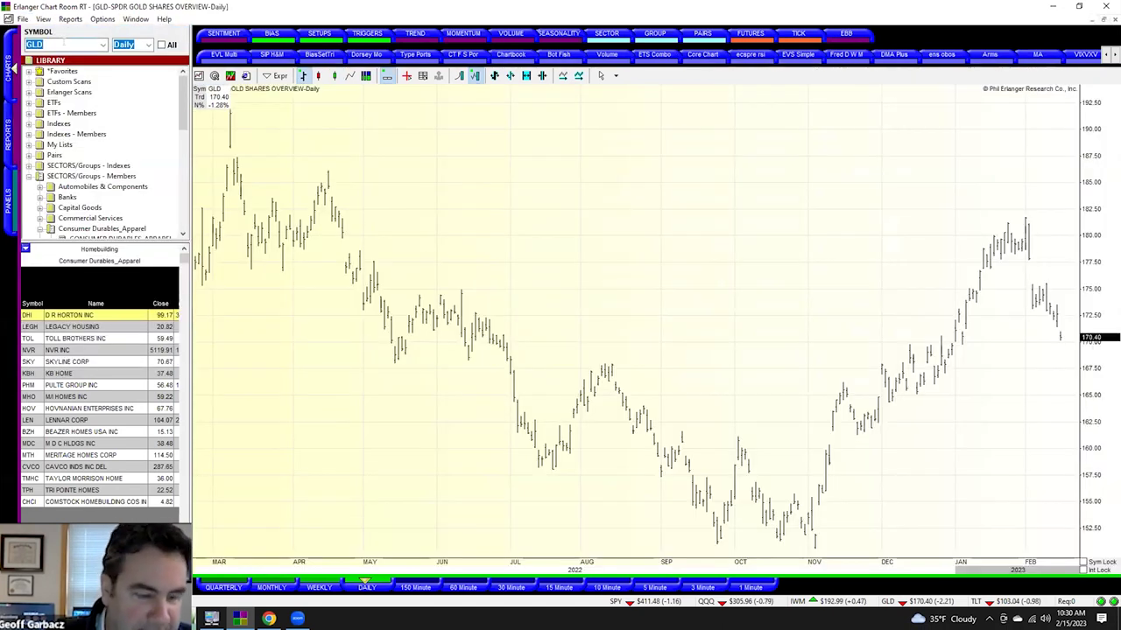
text(SPY)
key(Return)
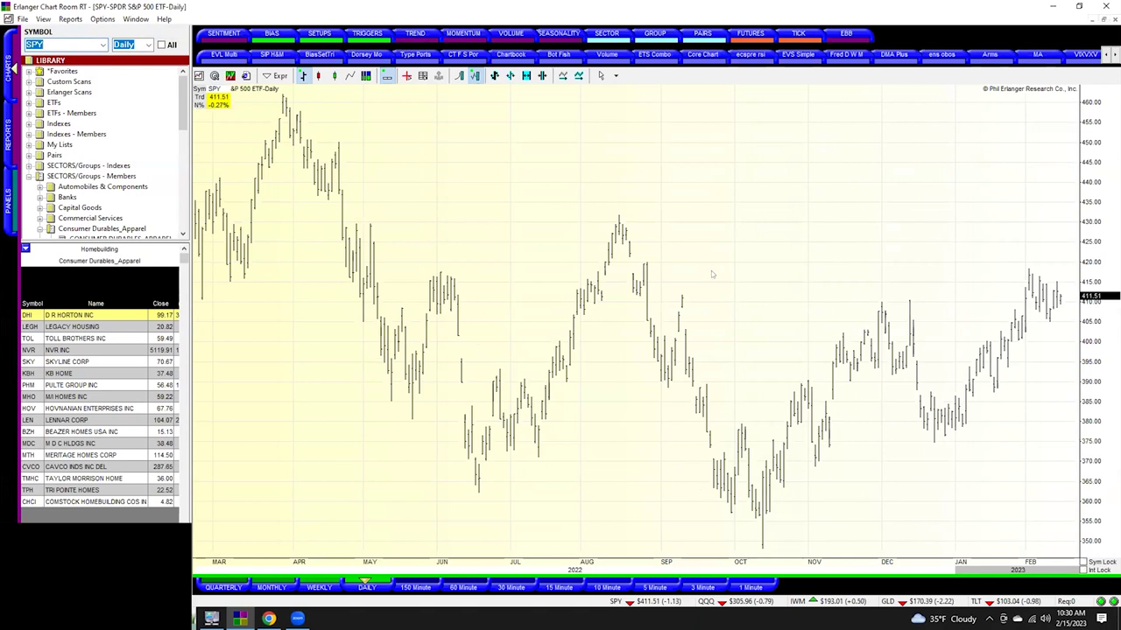
- Add a Parabolic SAR study to the SPY daily chart with start 0.02, maximum 0.2 and increment 0.02
right_click(669, 255)
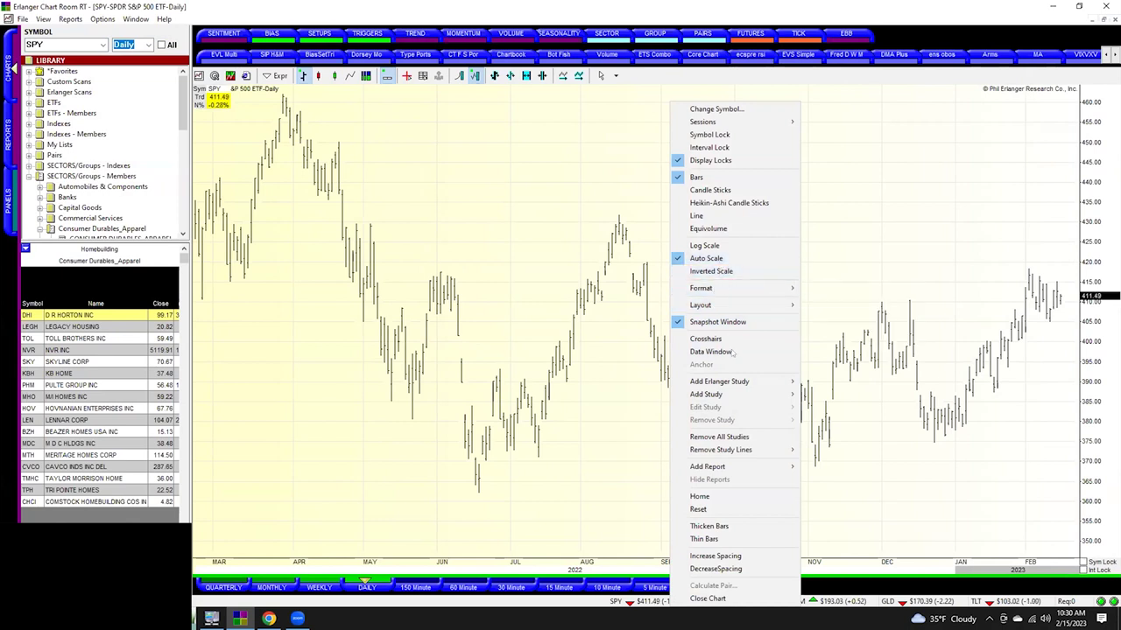
mouse_move(711, 393)
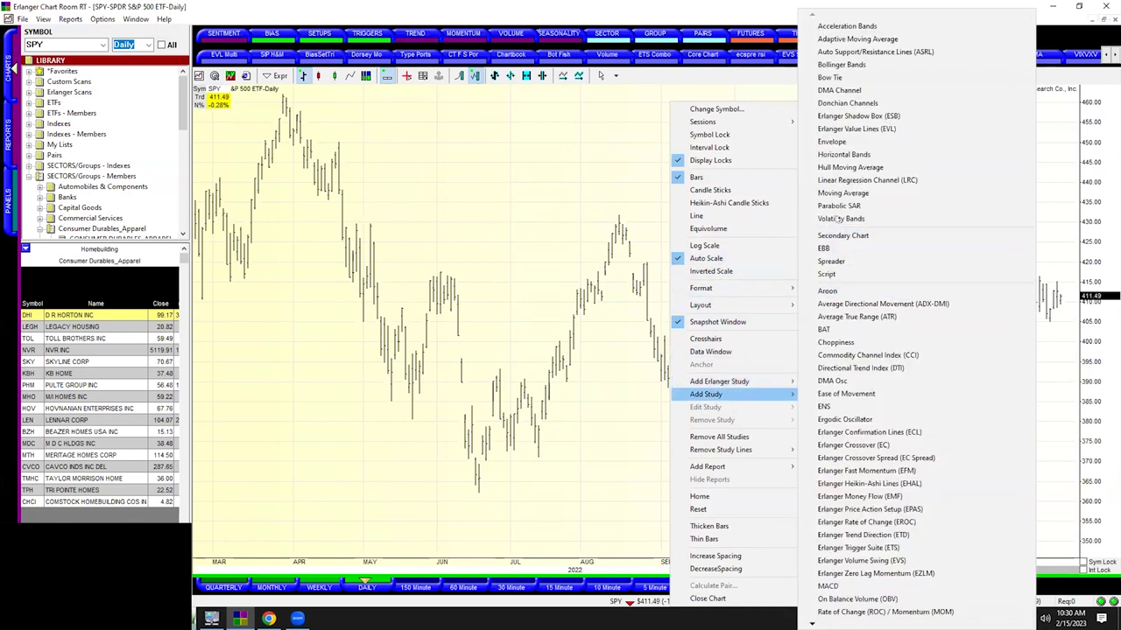
click(839, 207)
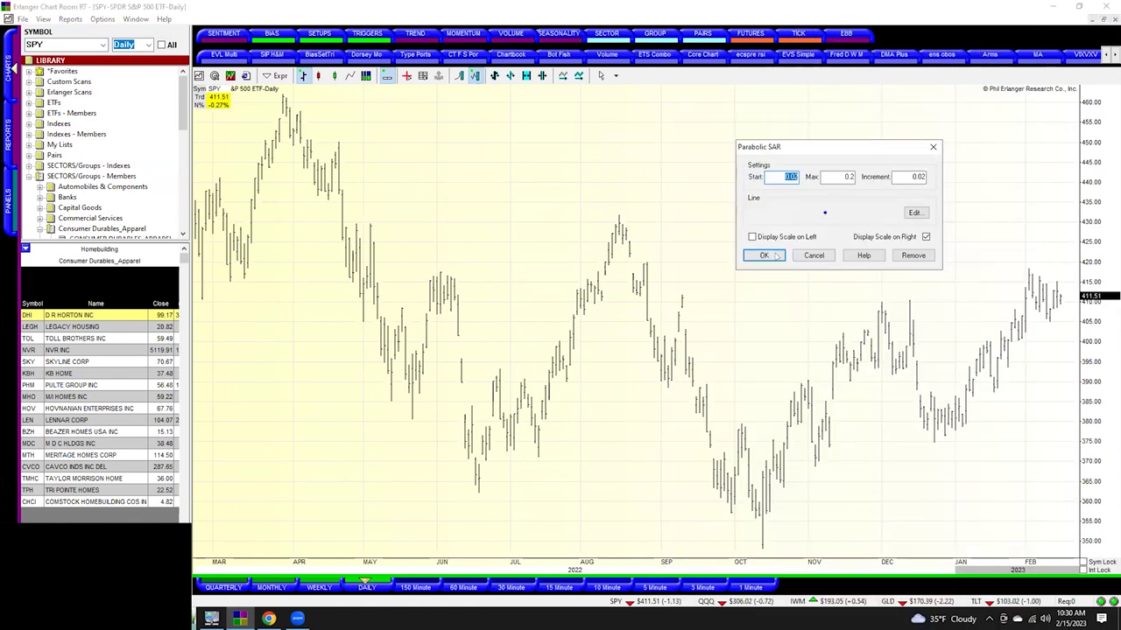
click(774, 255)
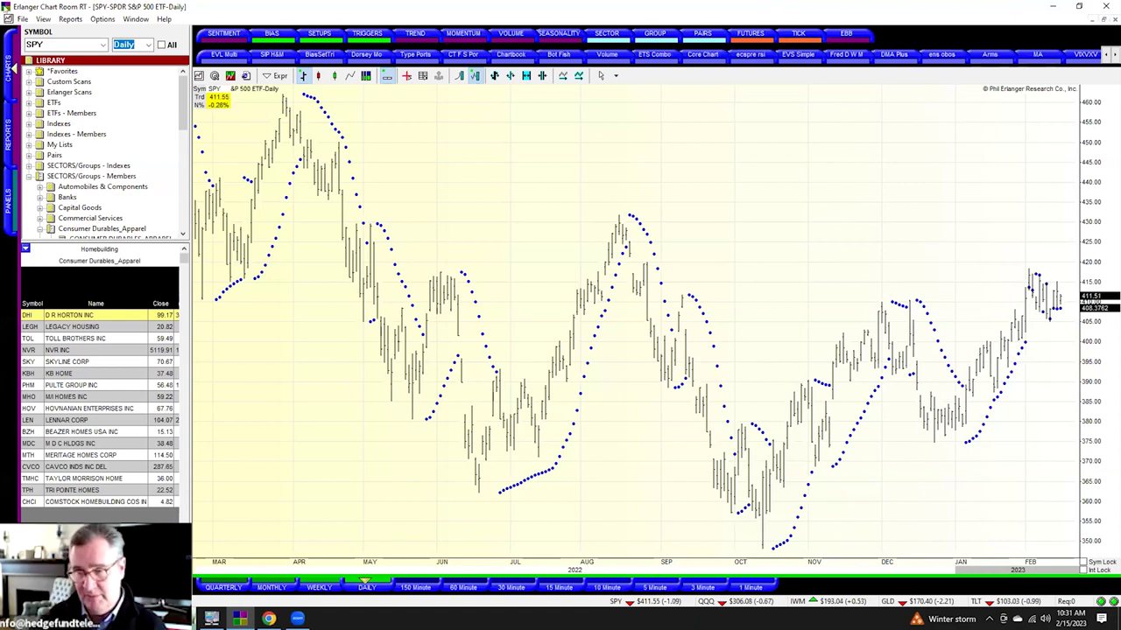
- Review the Parabolic SAR on the daily charts of QQQ and IWM, and return the chart to SPY
click(85, 44)
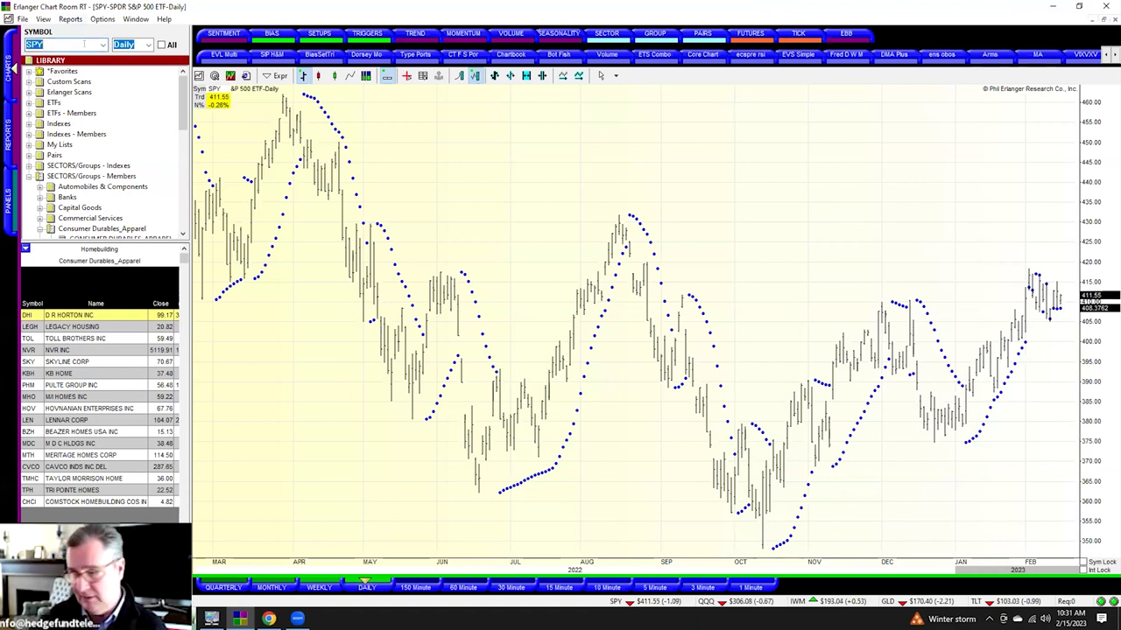
text(QQQ)
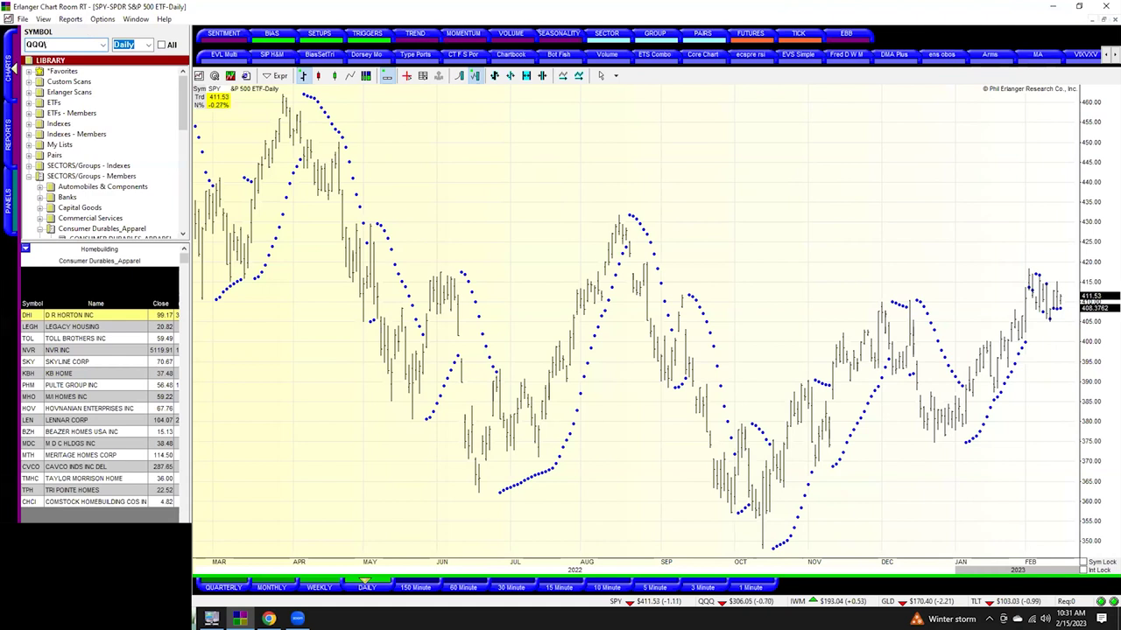
key(Return)
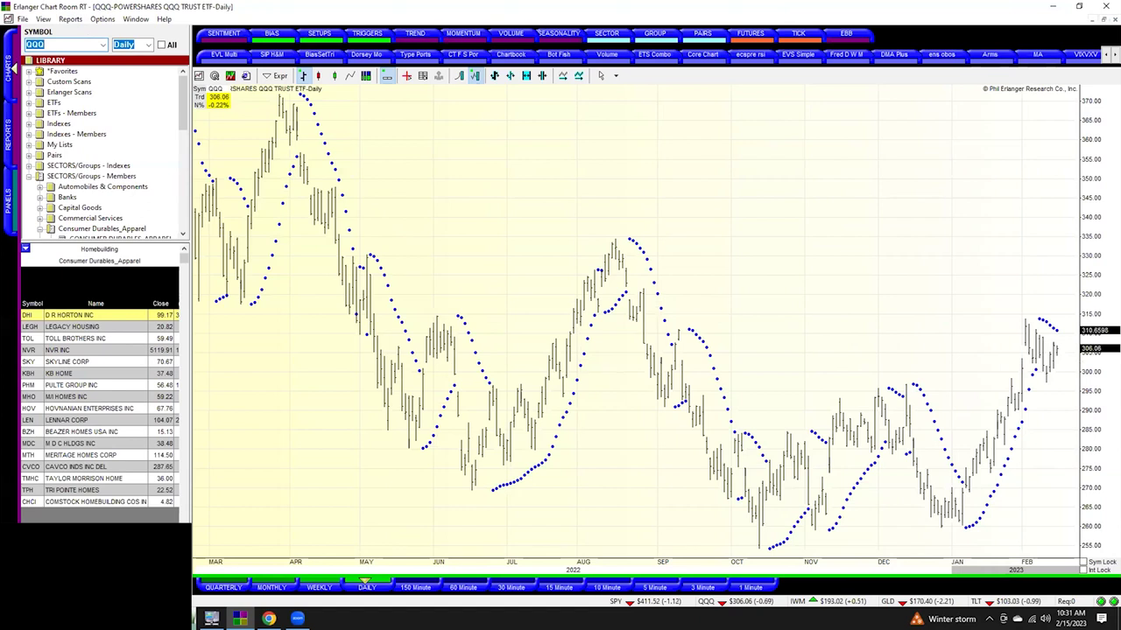
text(IWM)
key(Return)
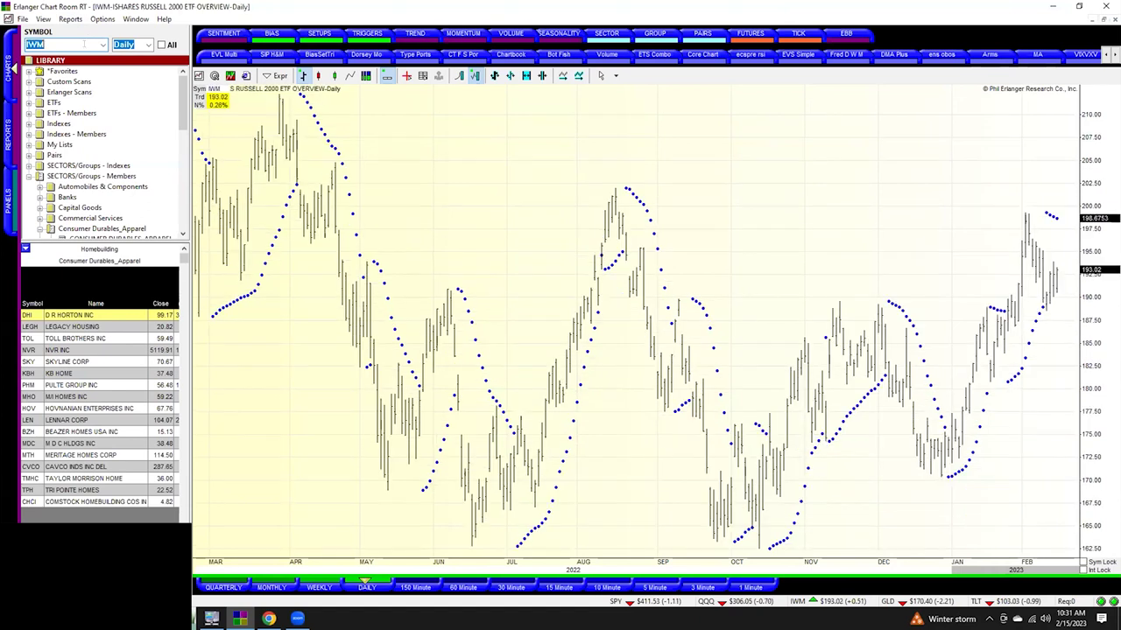
text(SPY)
key(Return)
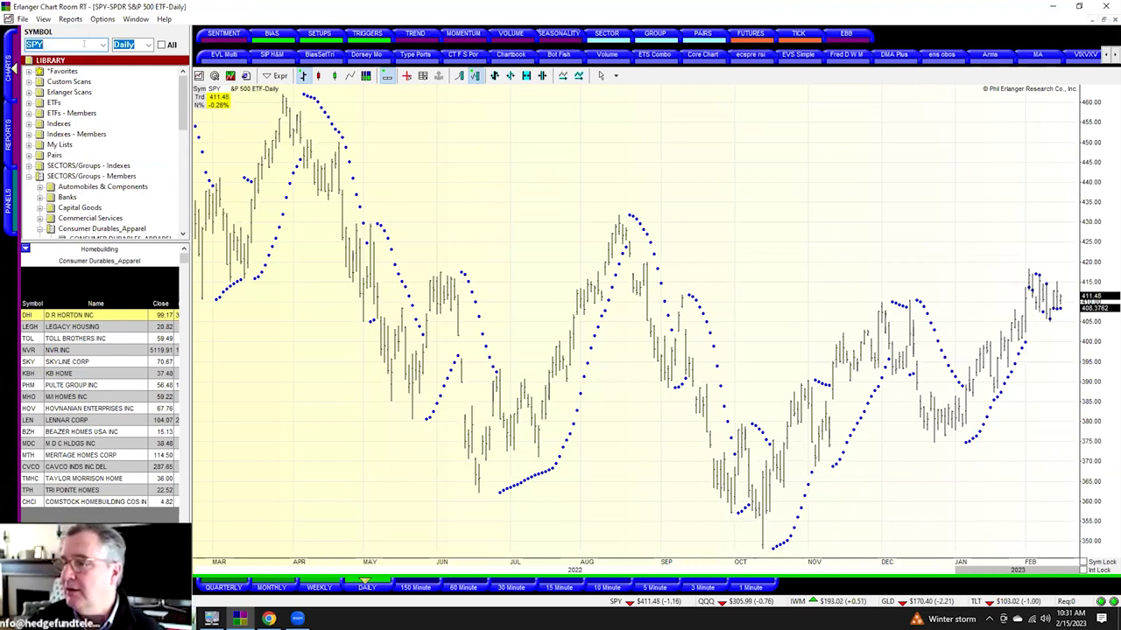
- Review PLTR in the Sentiment charts
click(210, 33)
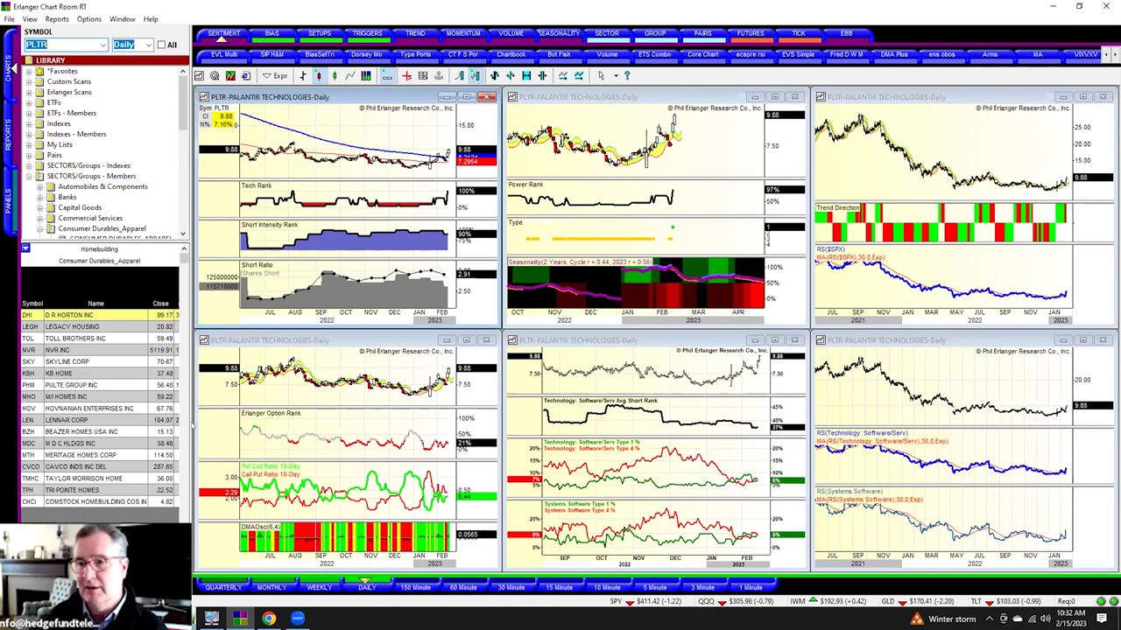
- Switch to Fastmail in Chrome and open the Feb 12 Long/Short Tsunami Update message from the Erlanger Tsunami folder
mouse_move(268, 618)
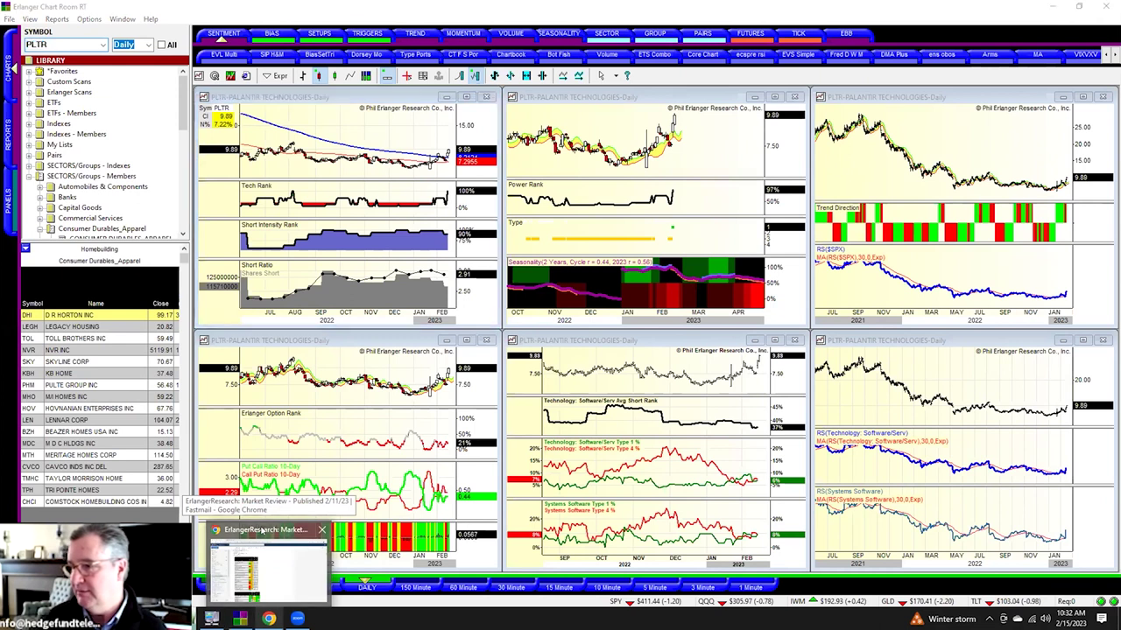
click(262, 534)
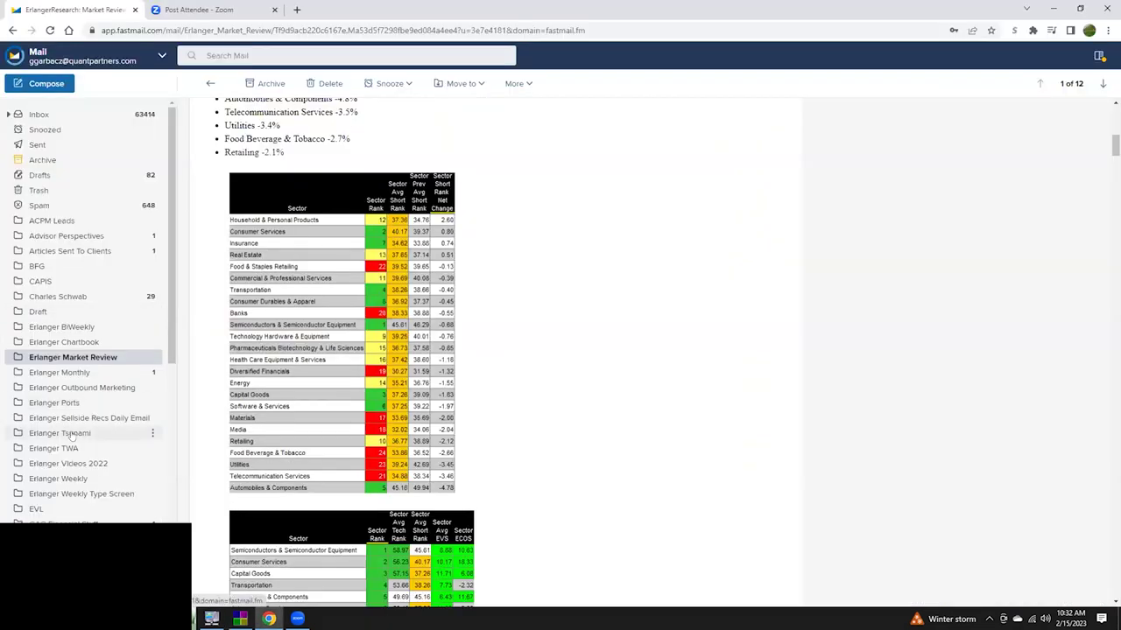
click(73, 435)
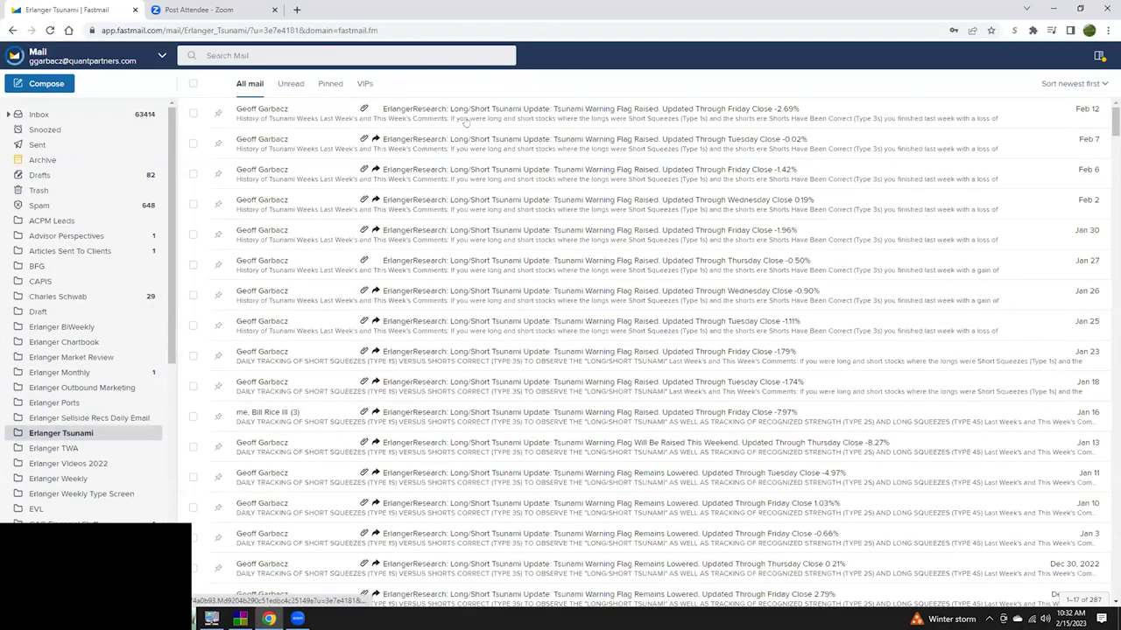
double_click(473, 111)
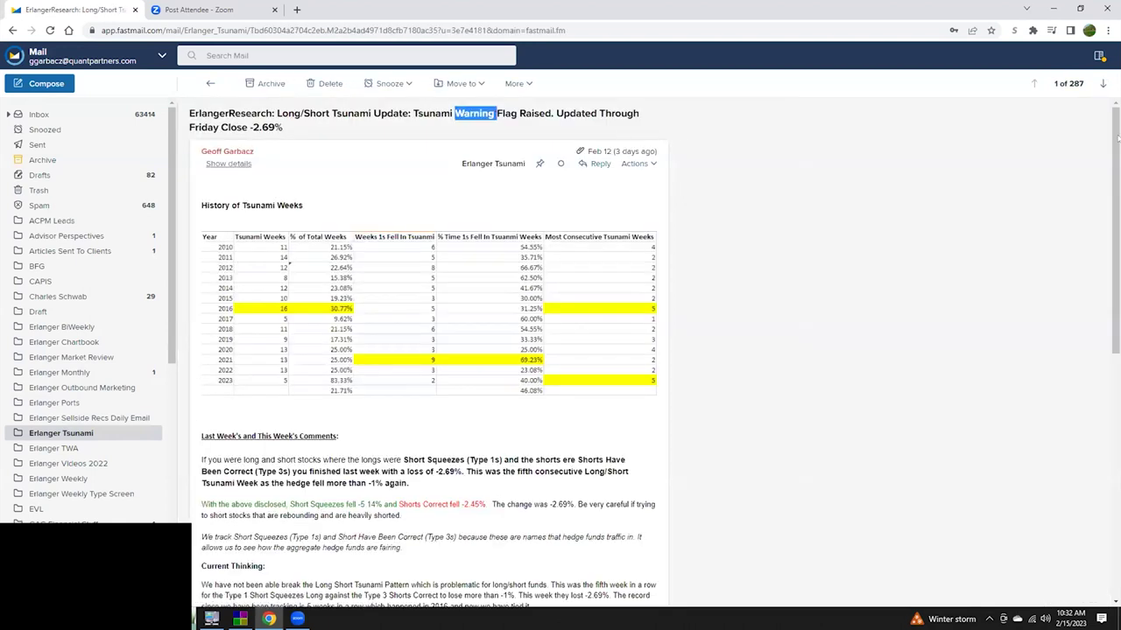
- Load the full Tsunami message and examine its history of Tsunami weeks, this week's Type returns and the weekly performance tables
scroll(713, 404, down, 5)
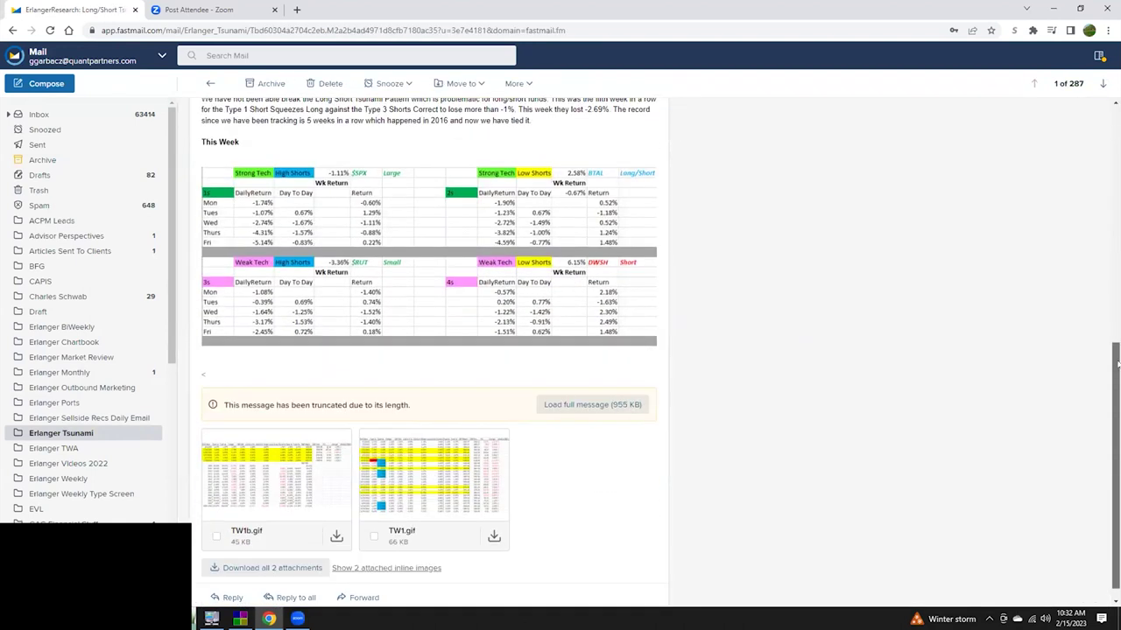
click(589, 413)
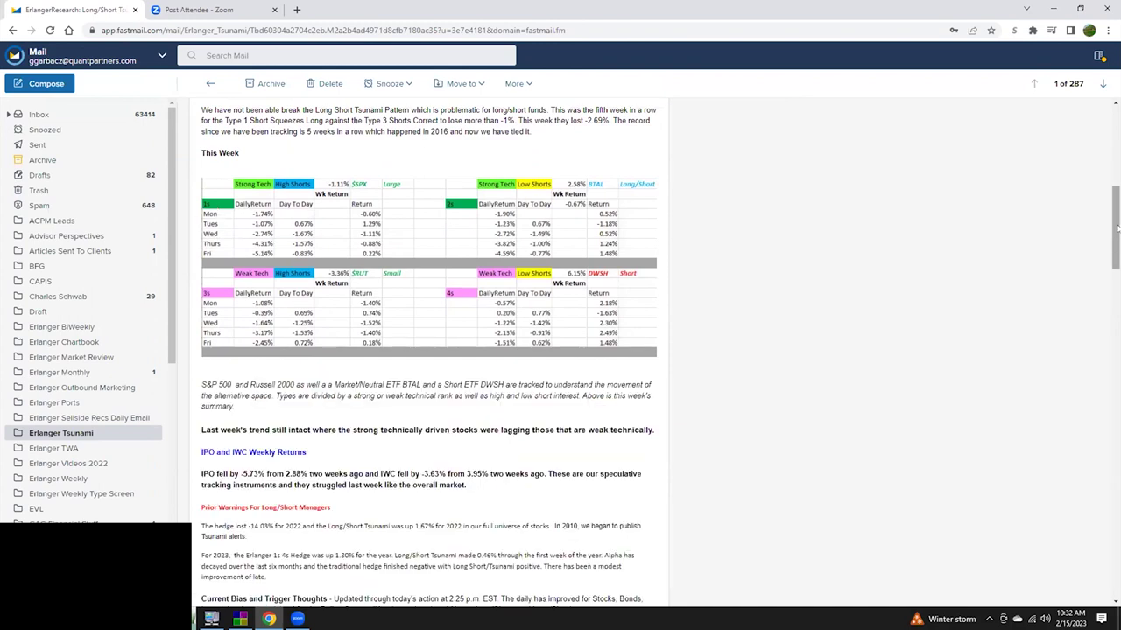
drag(1116, 225, 1115, 331)
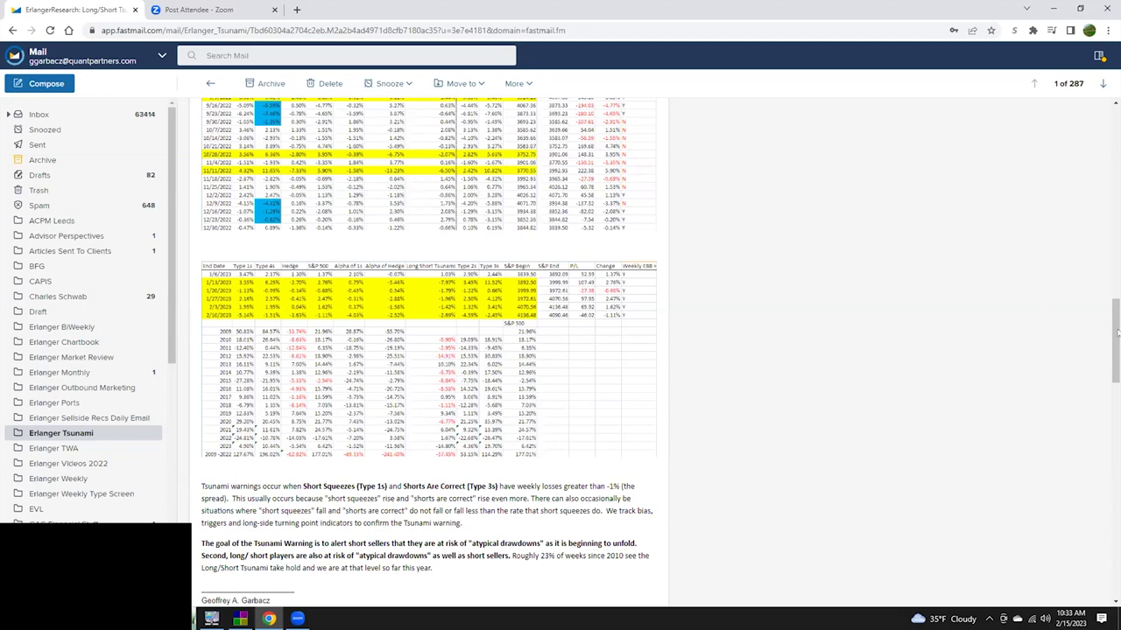
scroll(1113, 335, up, 15)
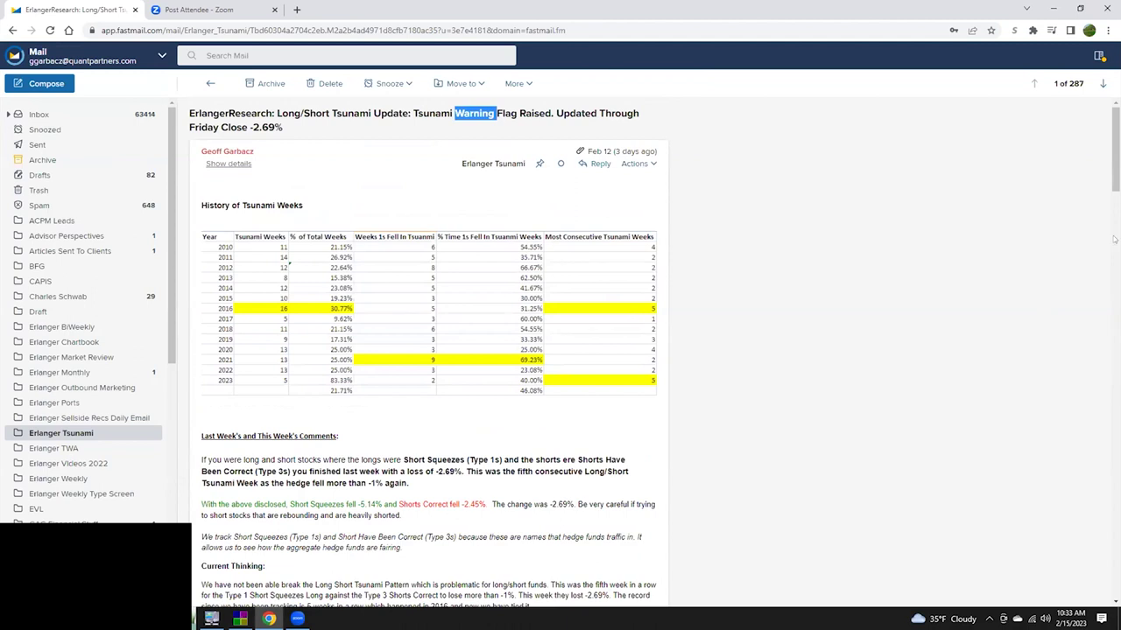
scroll(1108, 254, down, 3)
scroll(1105, 259, down, 10)
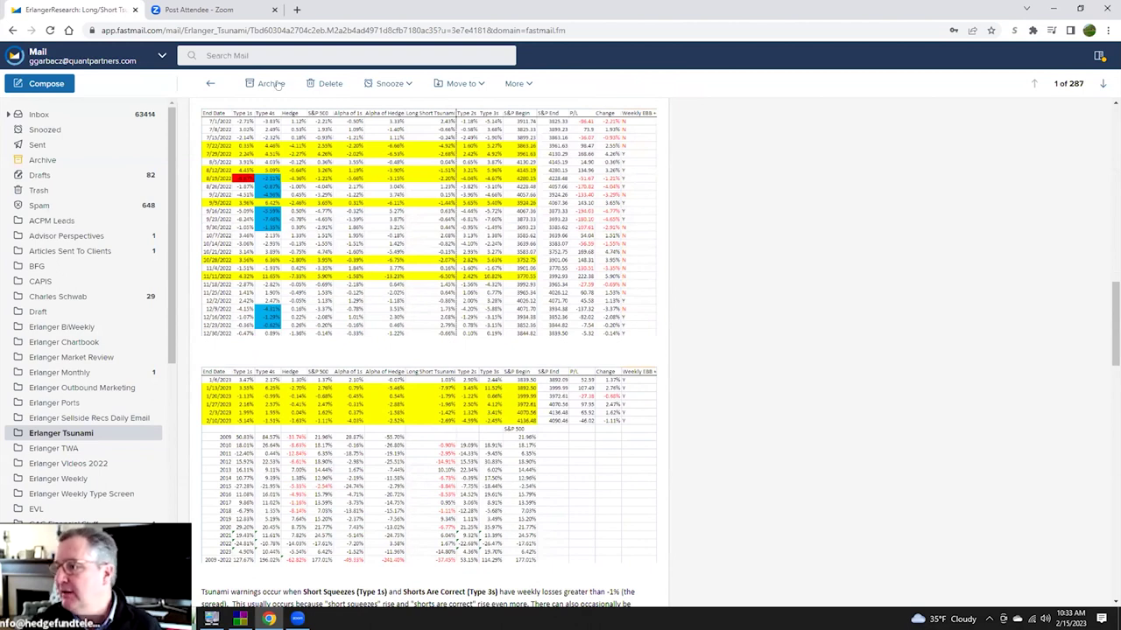
- Switch to Erlanger Chart Room and load DDOG in the Sentiment charts to examine its ranks and relative strength
click(240, 618)
text(DDOG)
key(Return)
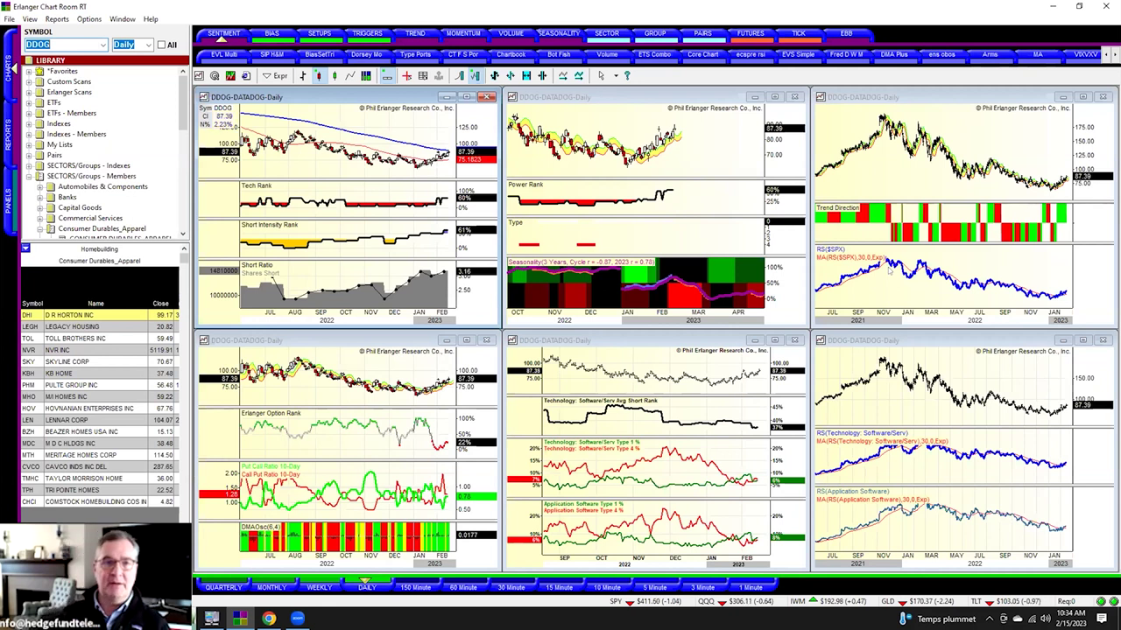
click(827, 249)
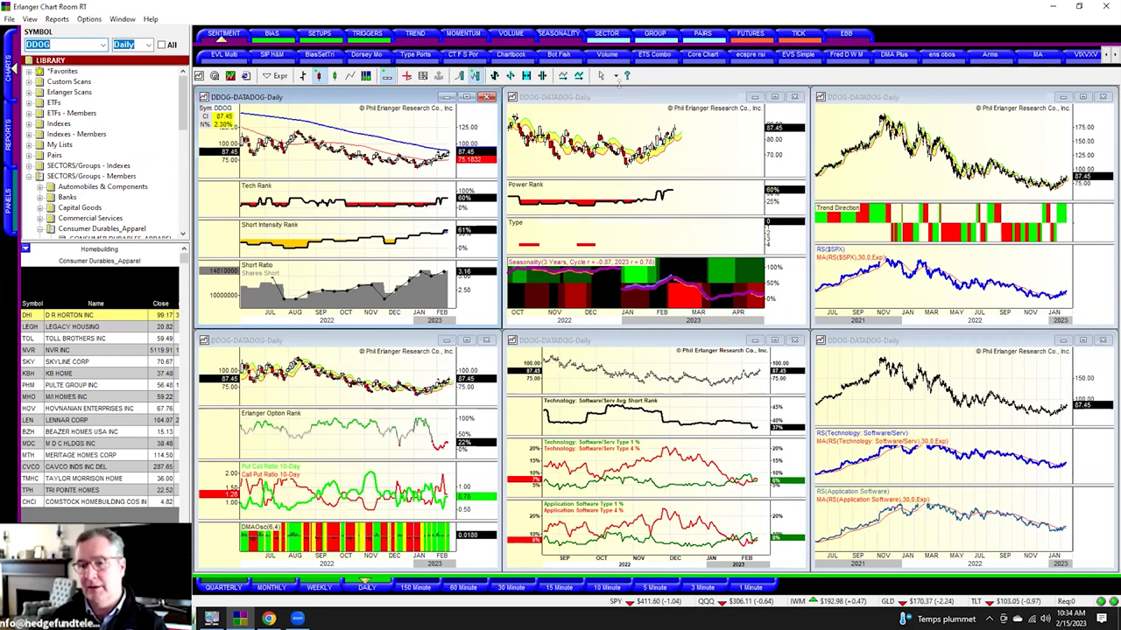
- Look through the whole row of custom workspace shortcuts and return to its beginning
click(1113, 55)
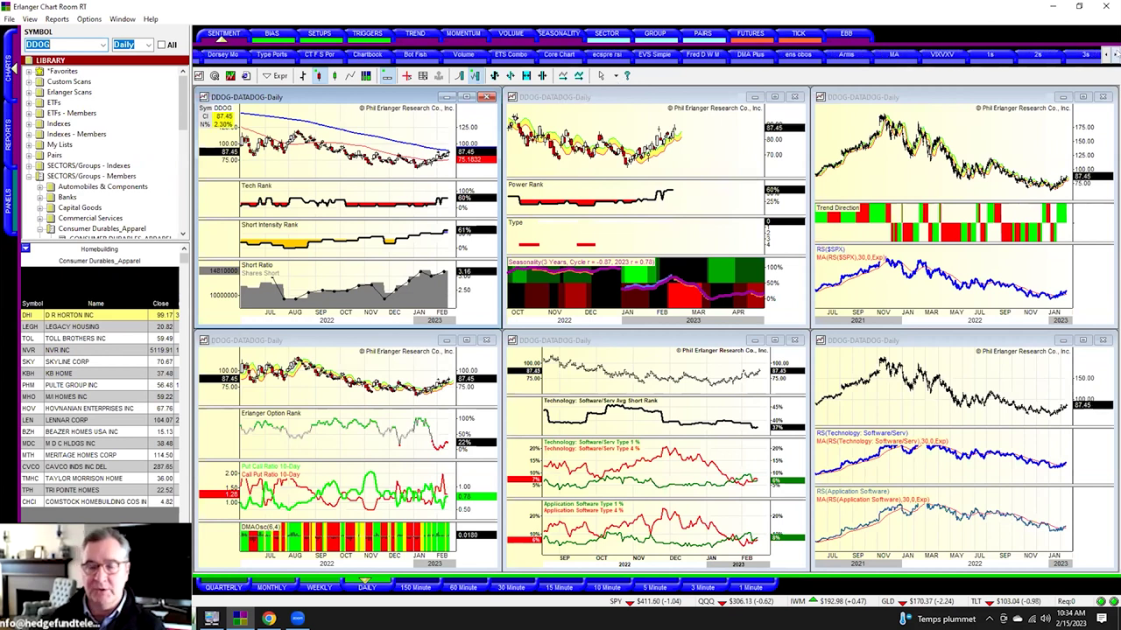
click(1114, 54)
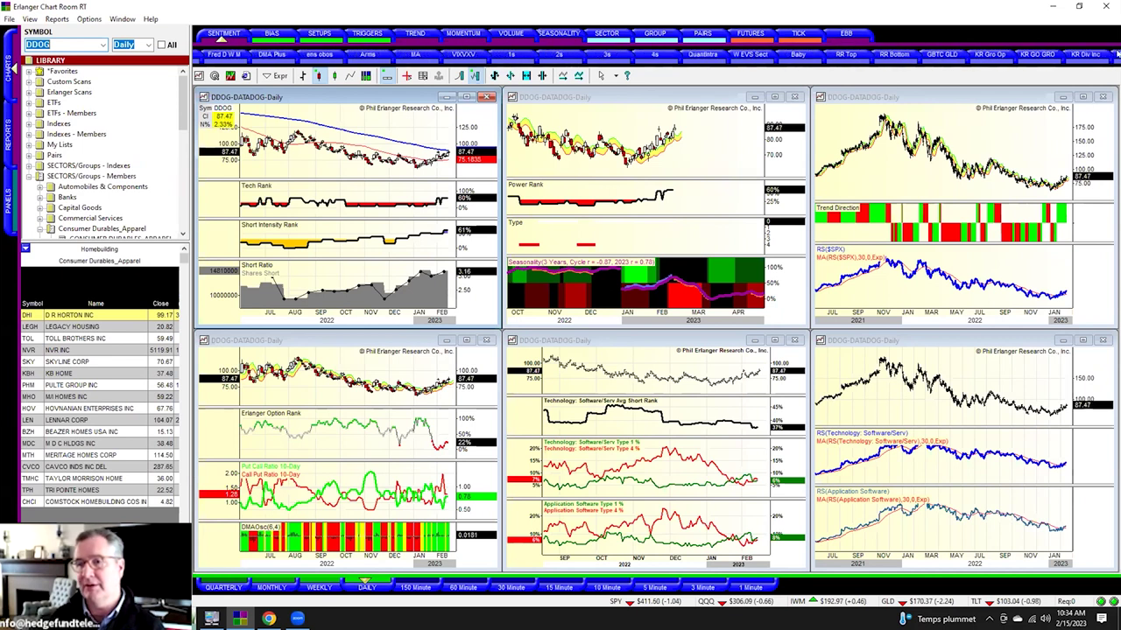
click(1114, 54)
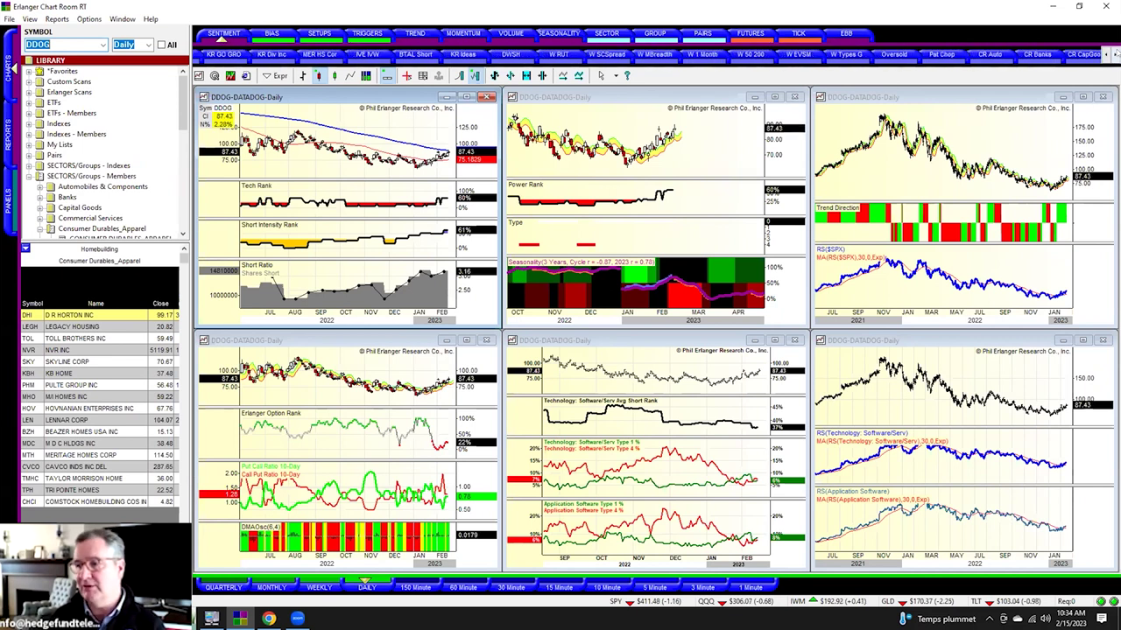
click(1114, 54)
click(1104, 54)
click(1104, 55)
click(1104, 54)
click(1104, 55)
click(1104, 55)
click(1104, 55)
click(1104, 55)
click(1104, 54)
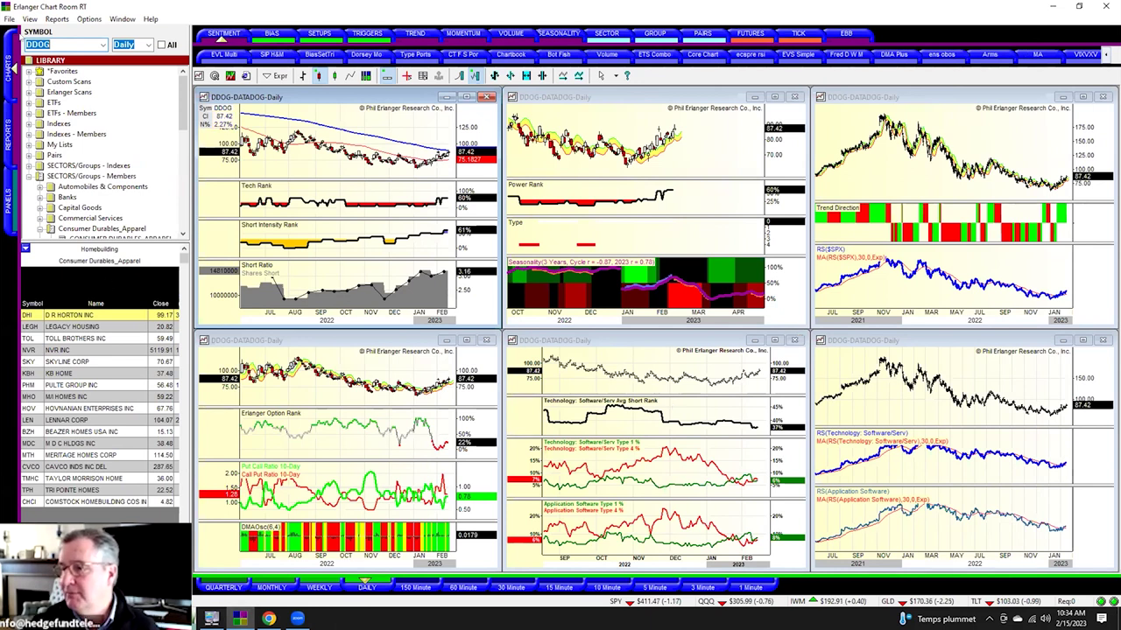
- Create a new workspace with a maximized daily chart and load SPY in it
click(8, 19)
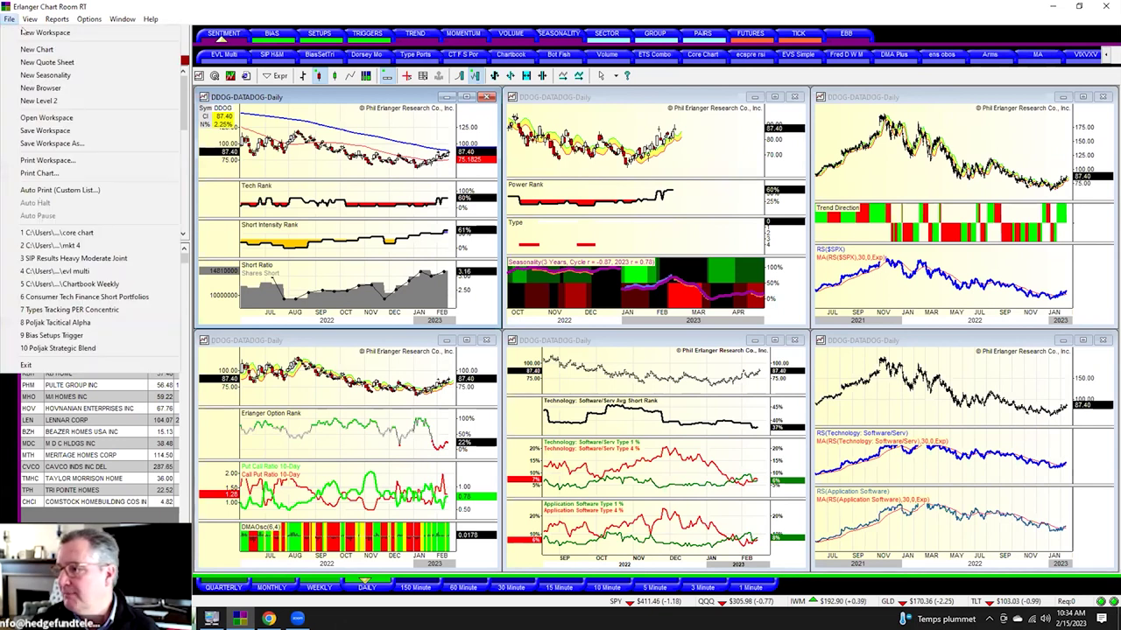
click(24, 33)
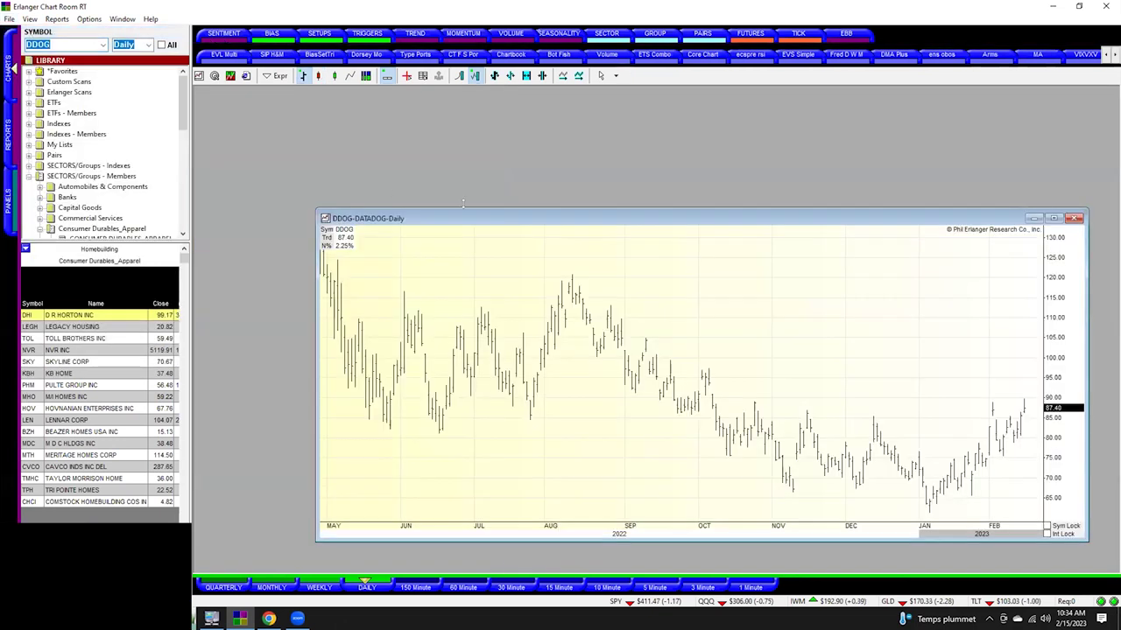
double_click(479, 219)
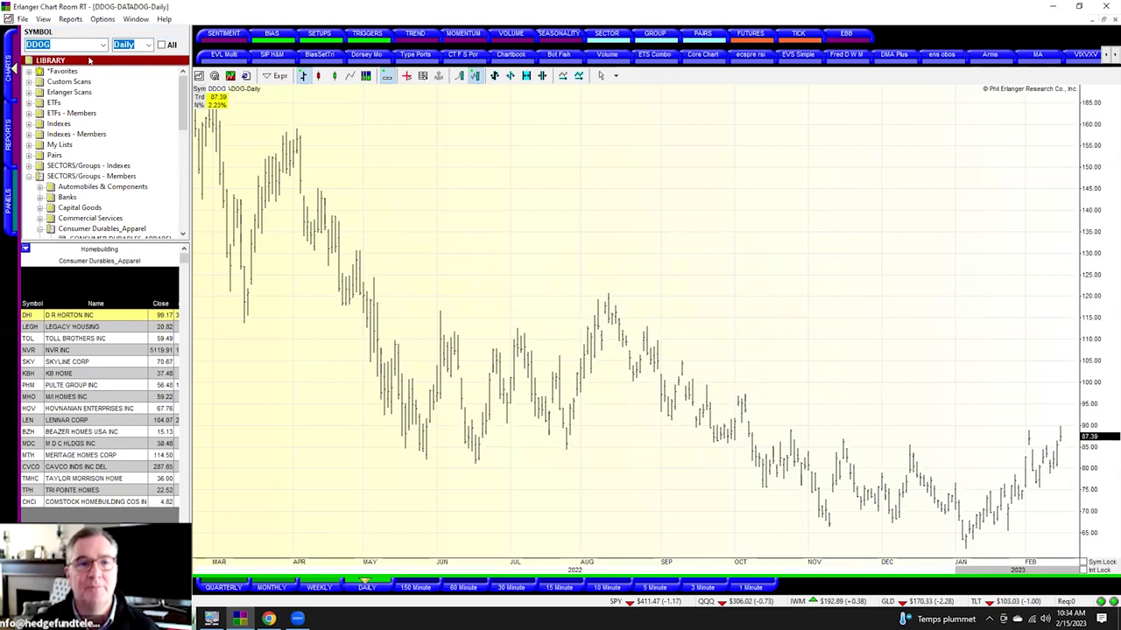
text(SPY)
key(Return)
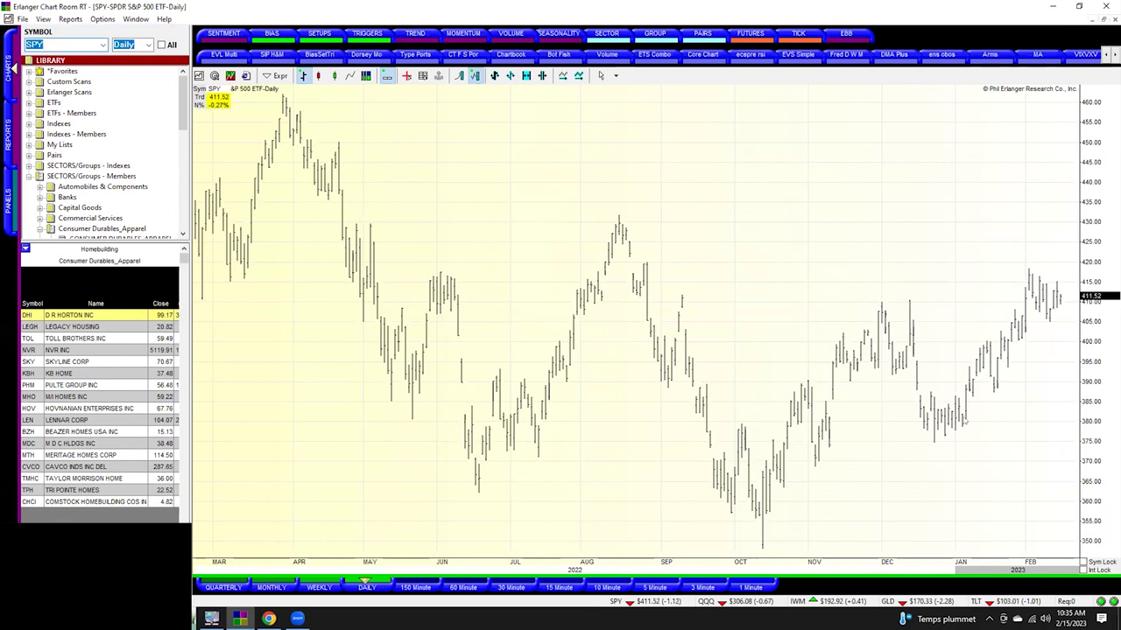
- Change the SPY chart to the weekly interval and activate the crosshairs, data window and Anchor tool
click(318, 585)
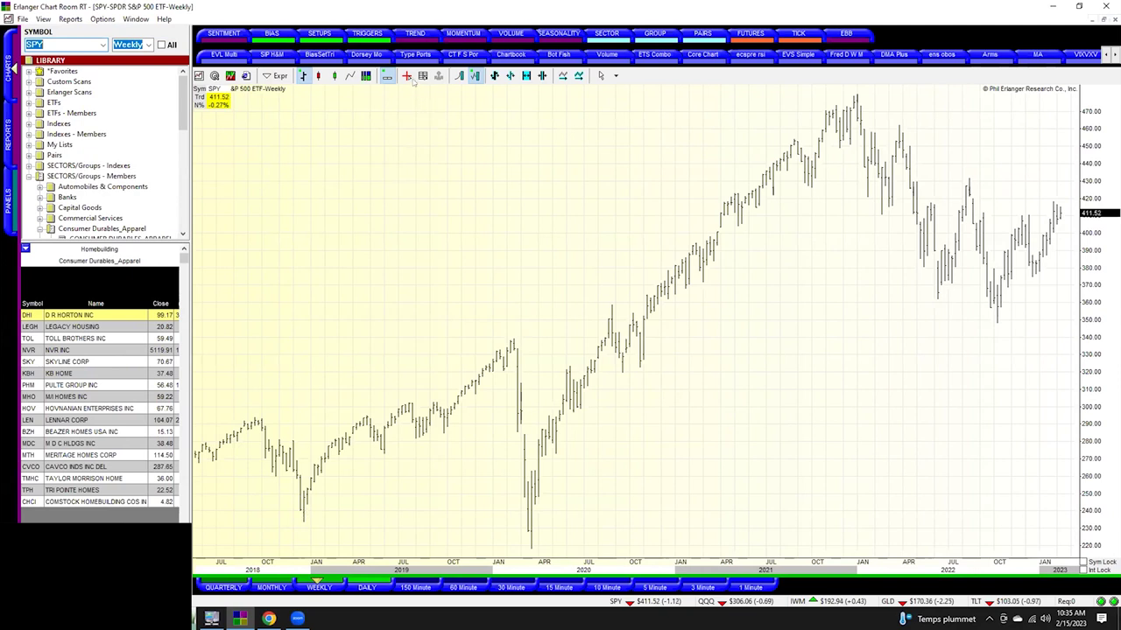
click(422, 76)
click(439, 76)
click(616, 75)
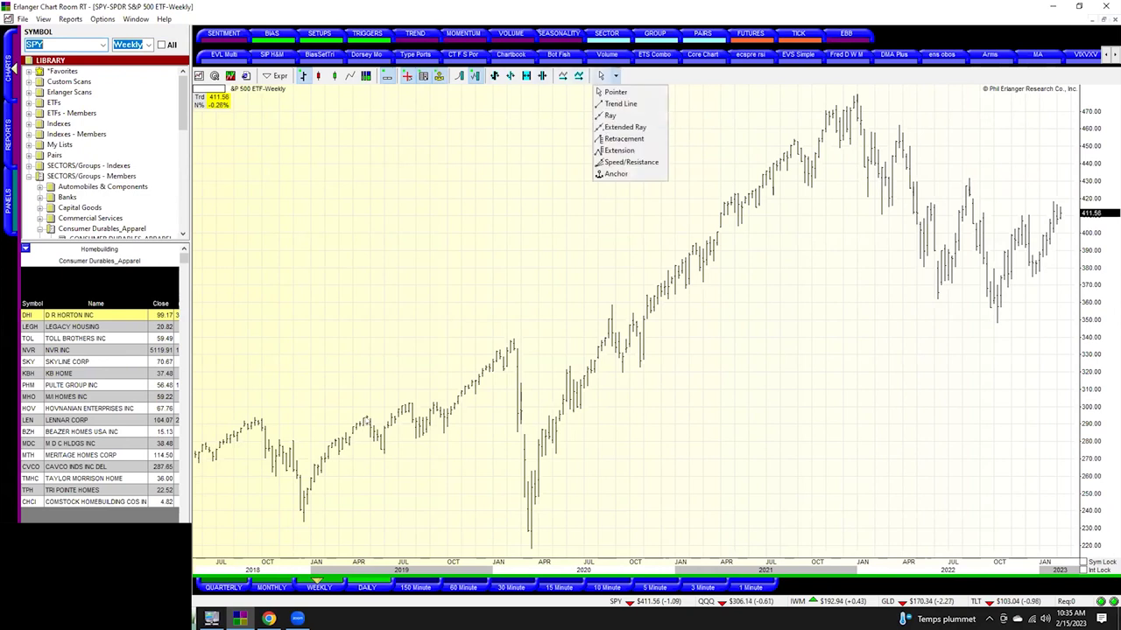
click(616, 174)
- Measure time and price changes on the weekly SPY chart from anchors at the 12/17/18 and 12/27/22 bars
click(301, 518)
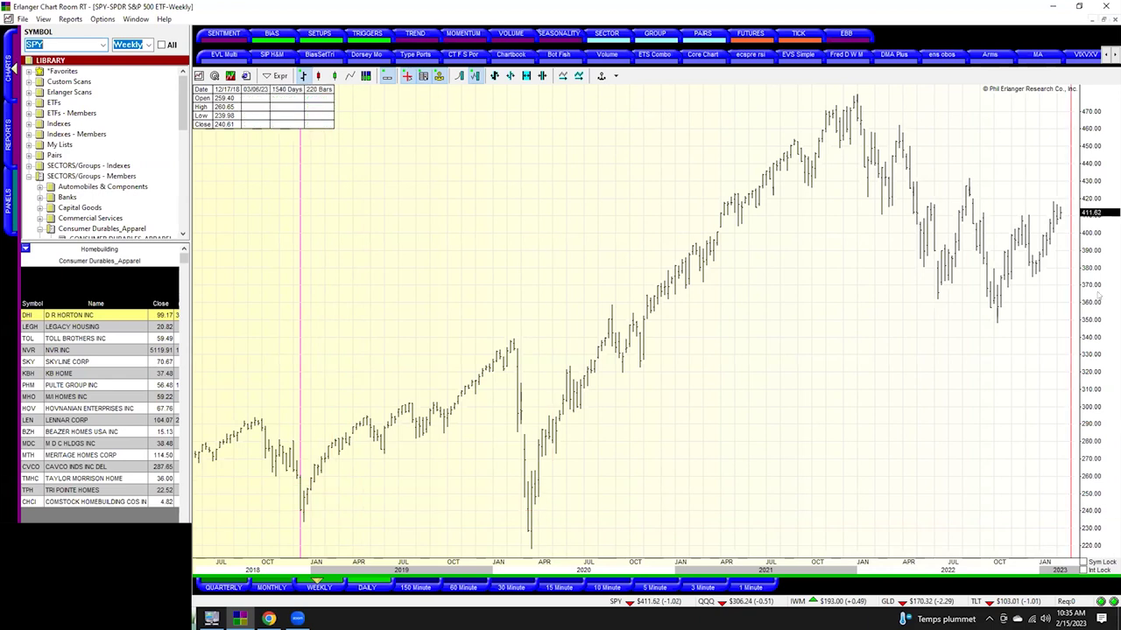
click(1037, 298)
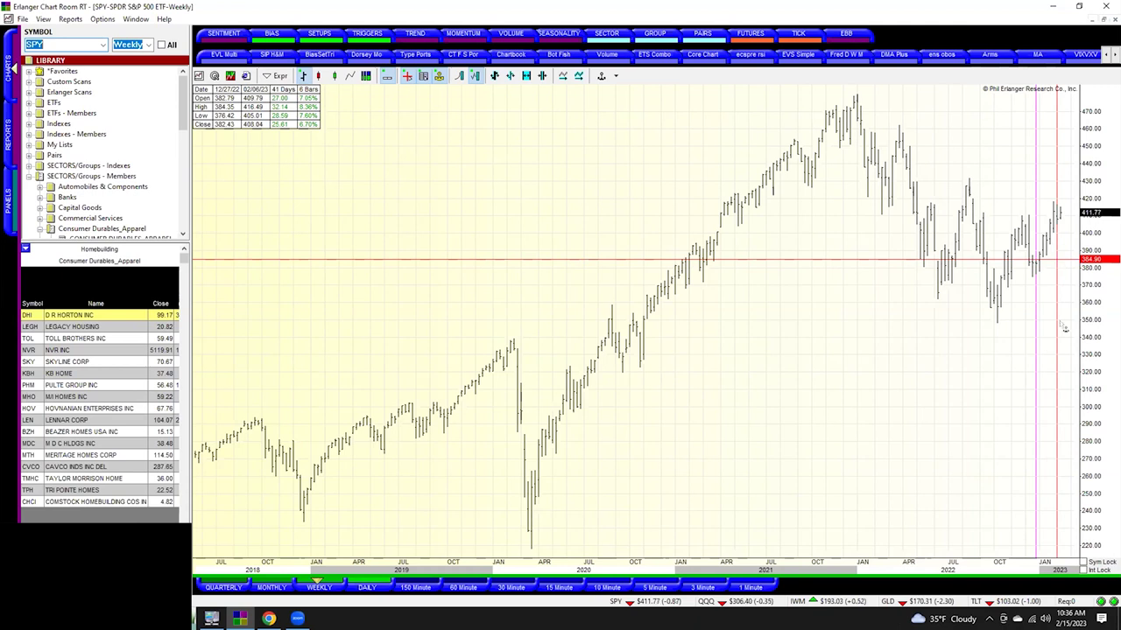
- Return the SPY chart to the daily interval and display SPY in the Sentiment charts
click(368, 587)
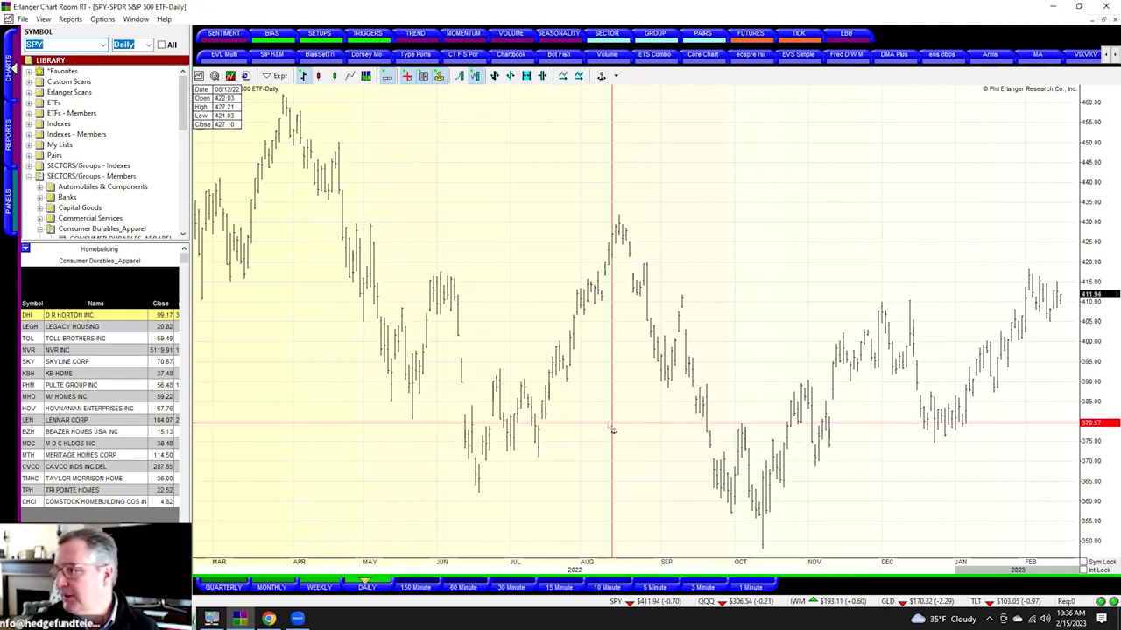
click(219, 35)
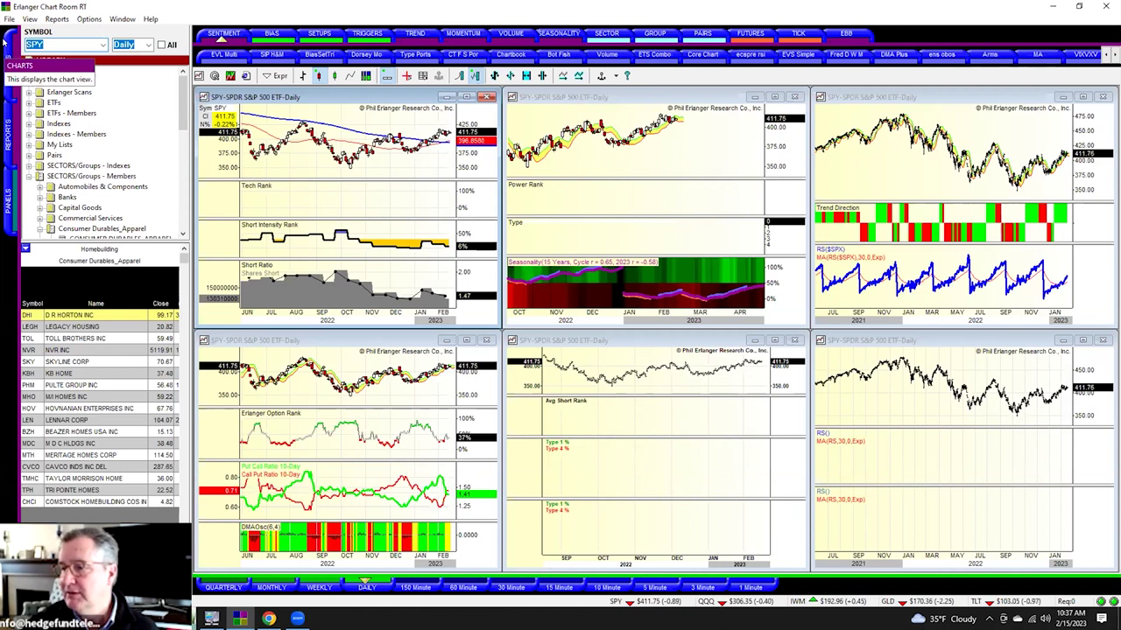
- Compare the daily Sentiment charts of UBER and LYFT, ending back on UBER
text(UBER)
key(Return)
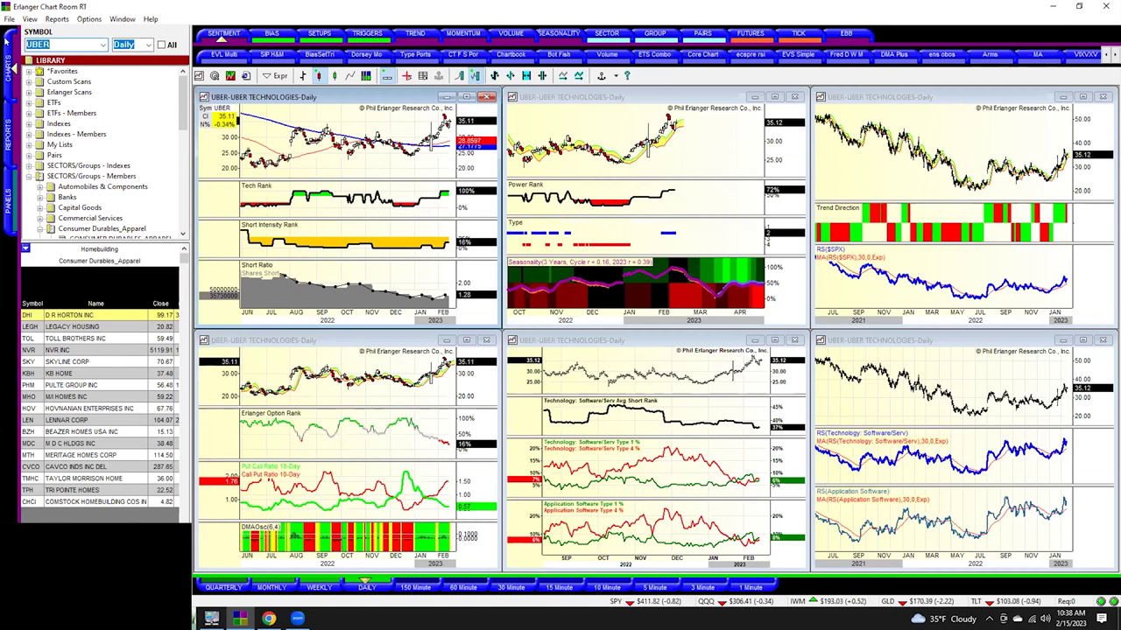
text(LYF)
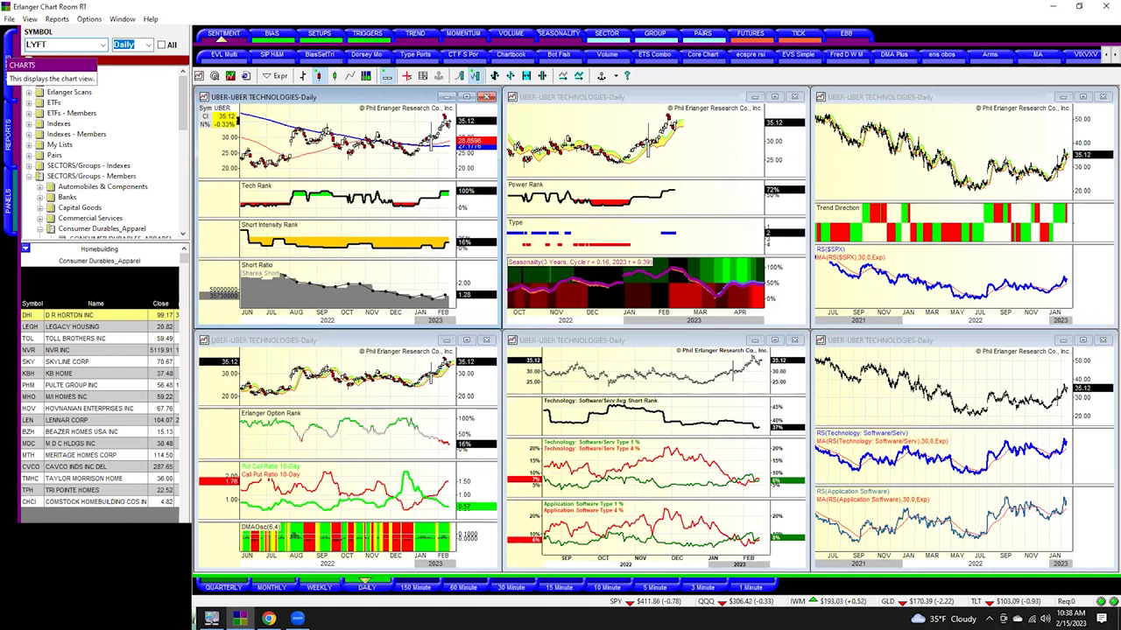
text(T)
key(Return)
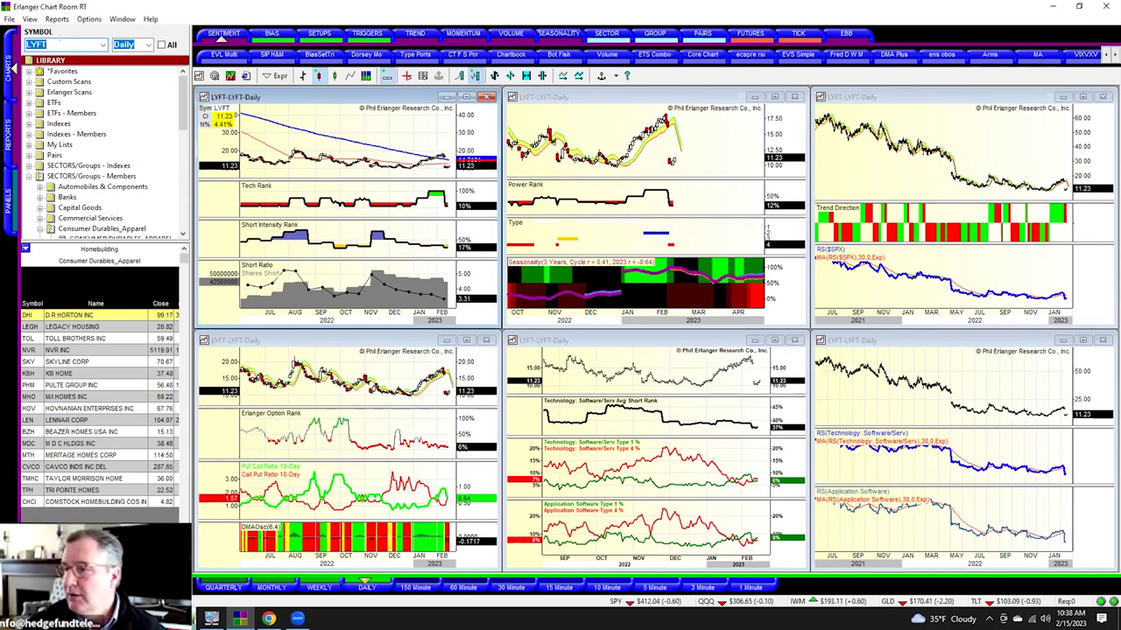
text(UBER)
key(Return)
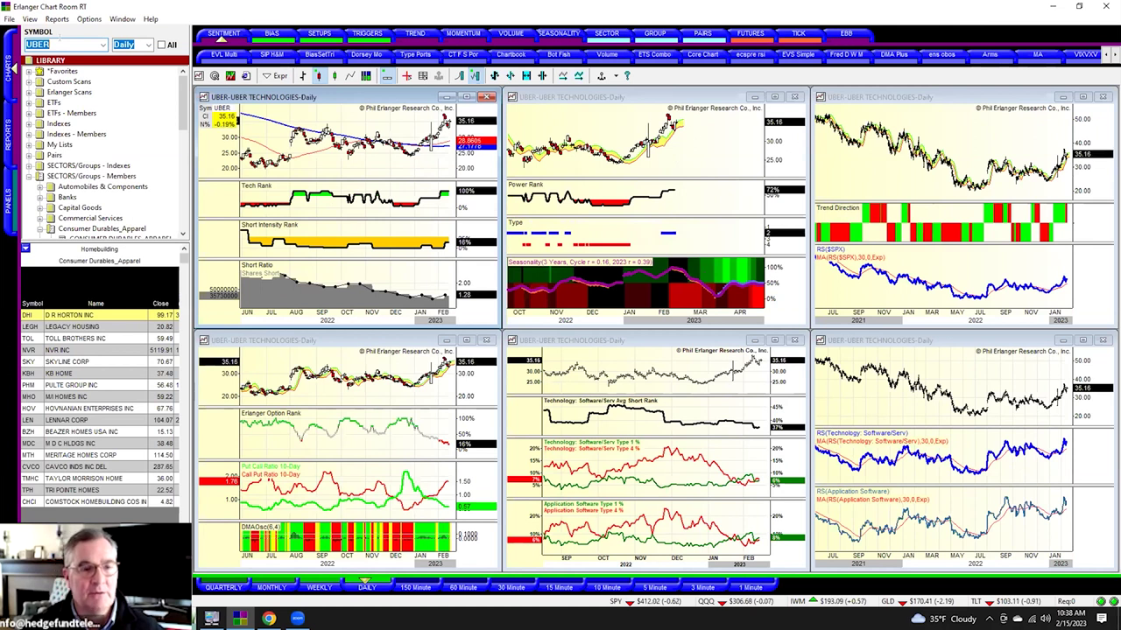
- Open the 02-10 ECR Type 1 Short Squeezes report from Erlanger Scans and display SIVB in the Sentiment charts
double_click(69, 92)
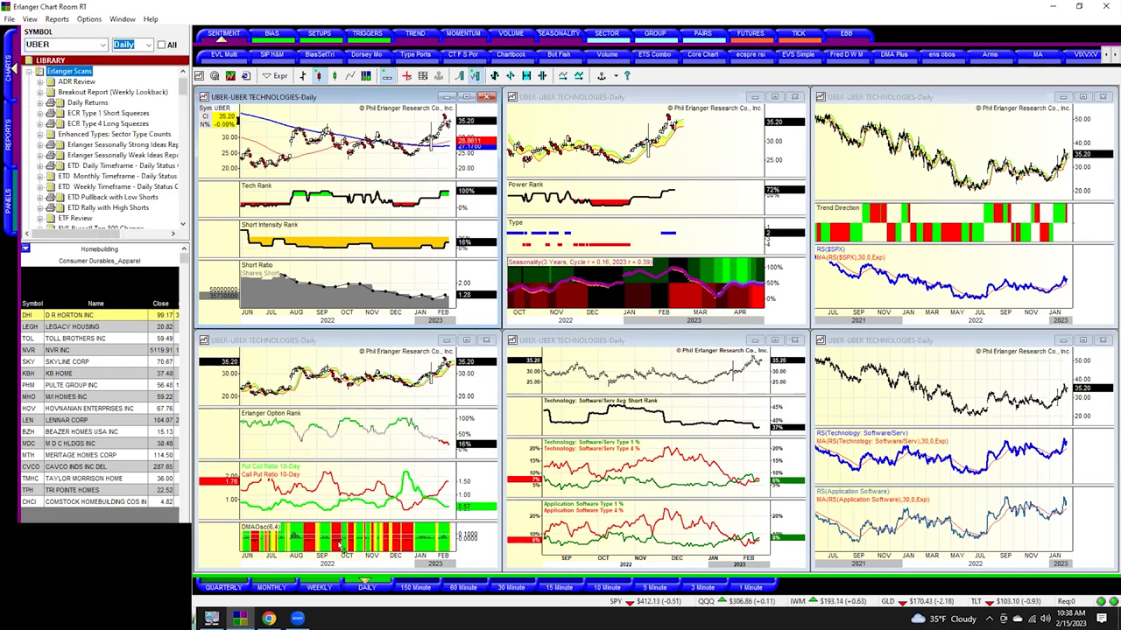
double_click(103, 113)
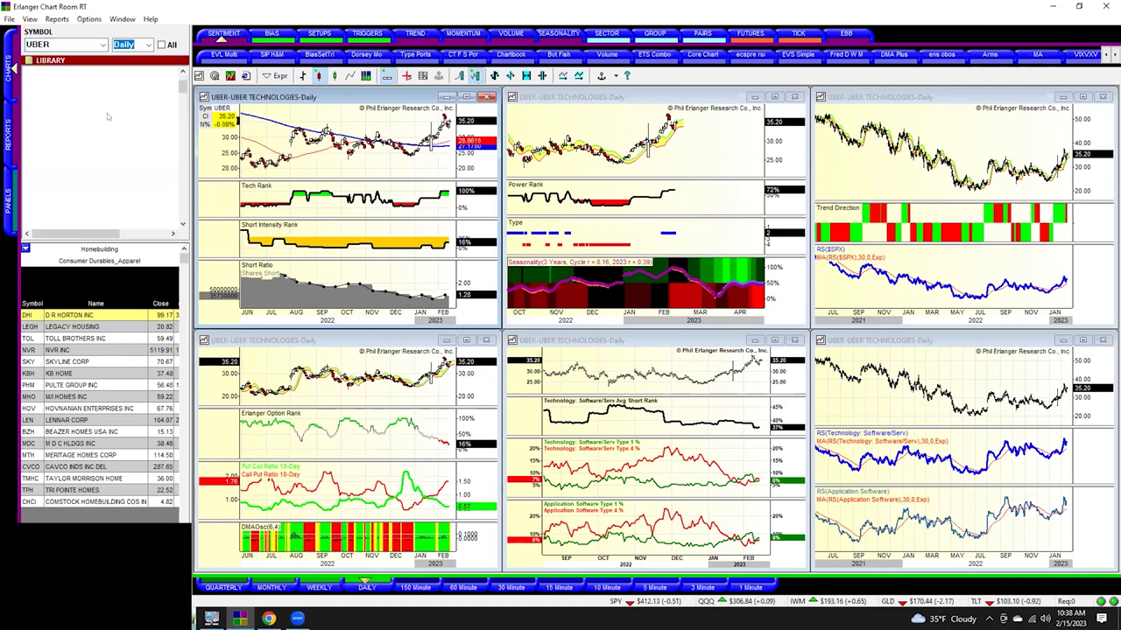
double_click(118, 82)
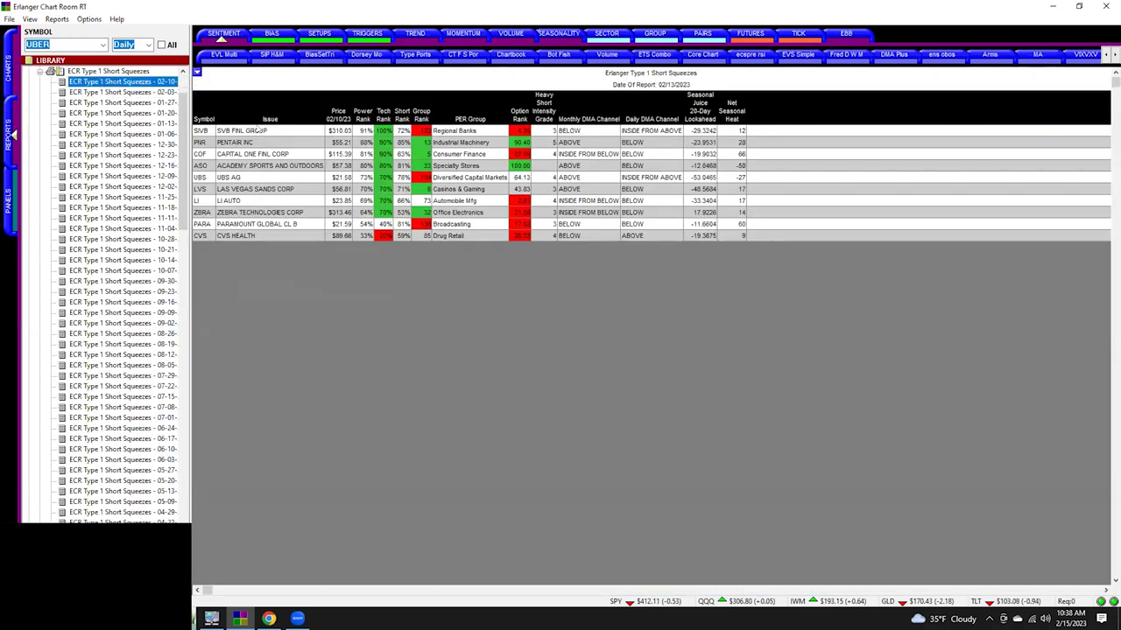
double_click(202, 133)
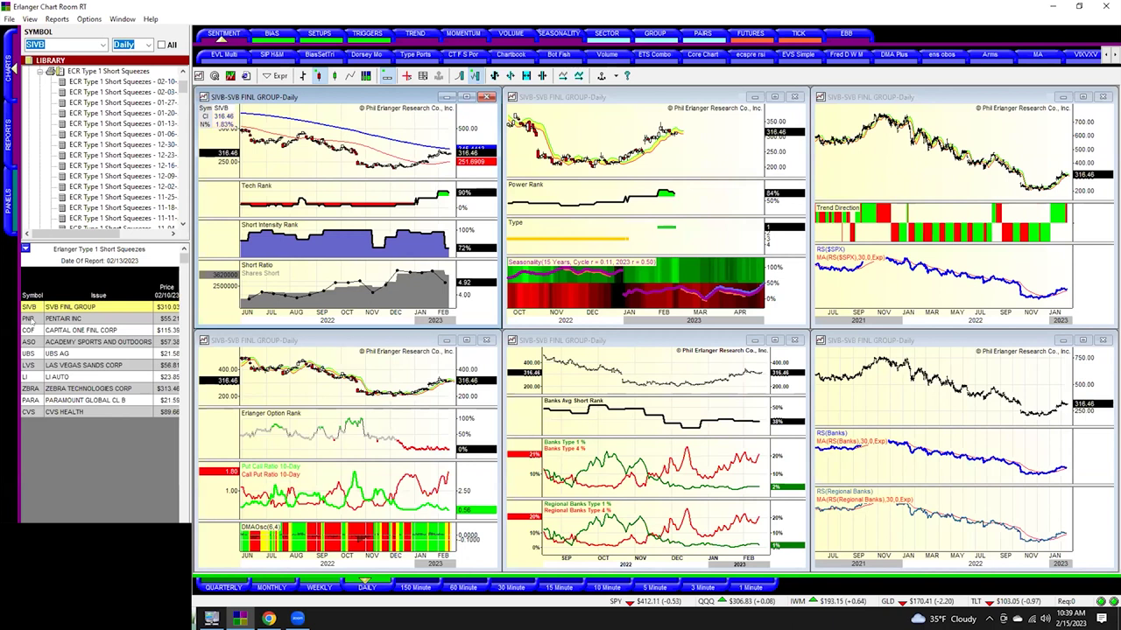
- Go through the Sentiment charts of the remaining Type 1 Short Squeezes stocks, from PNR down to CVS
click(30, 330)
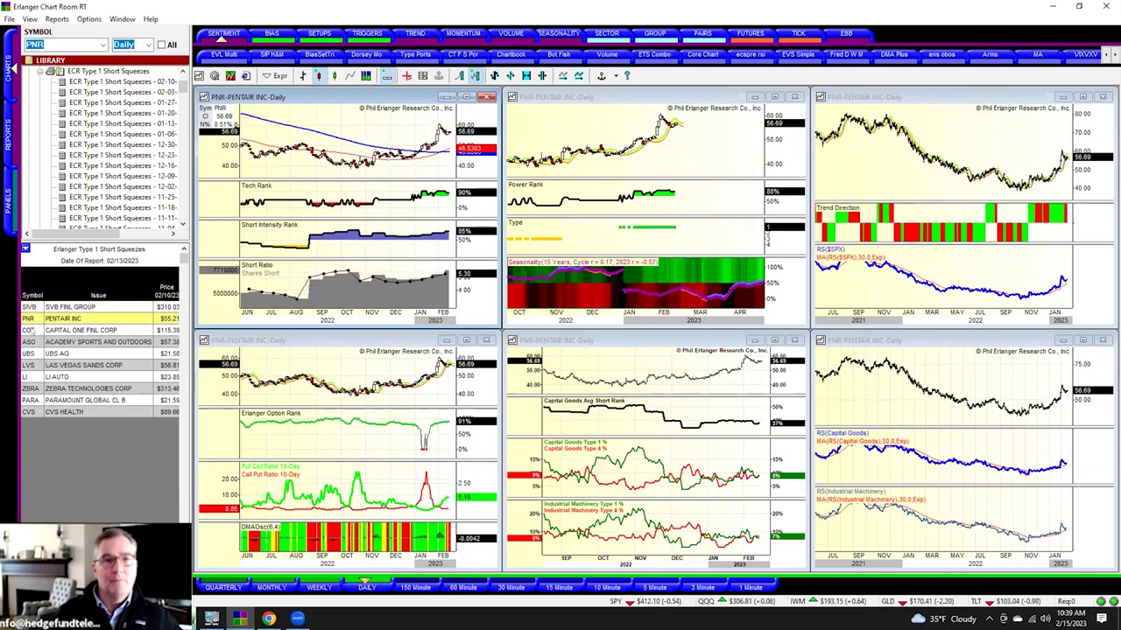
click(29, 341)
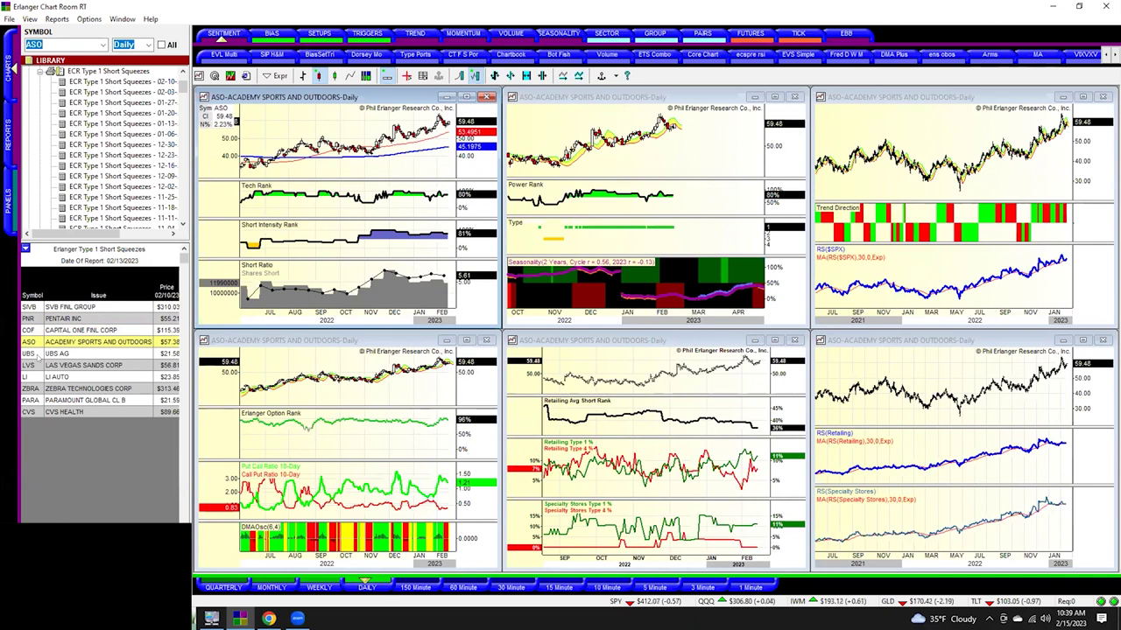
click(37, 353)
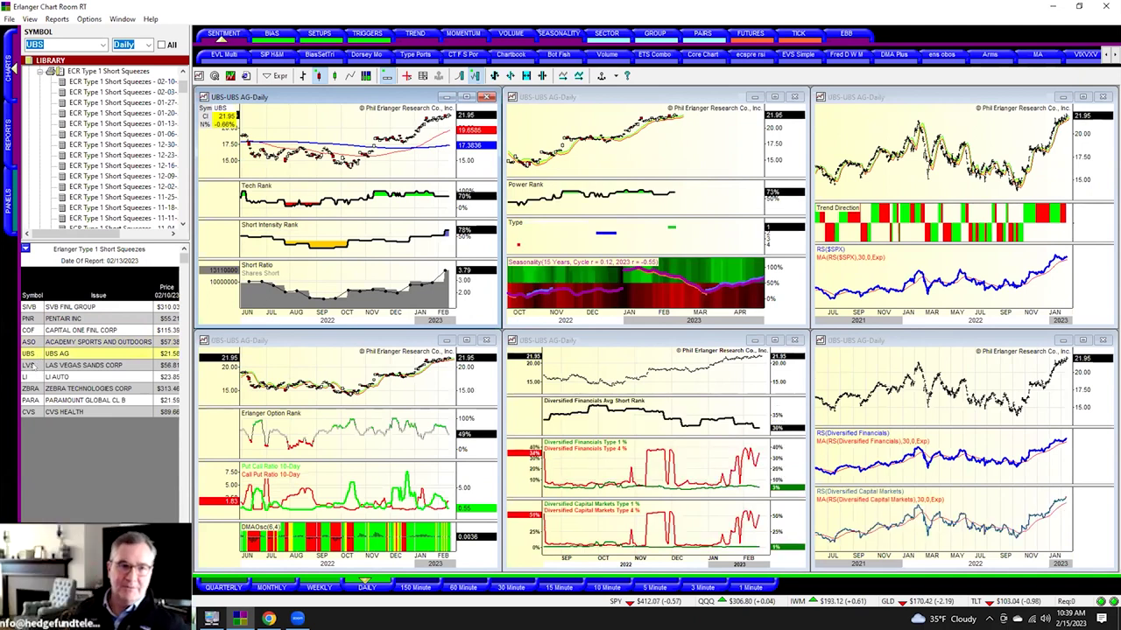
click(34, 365)
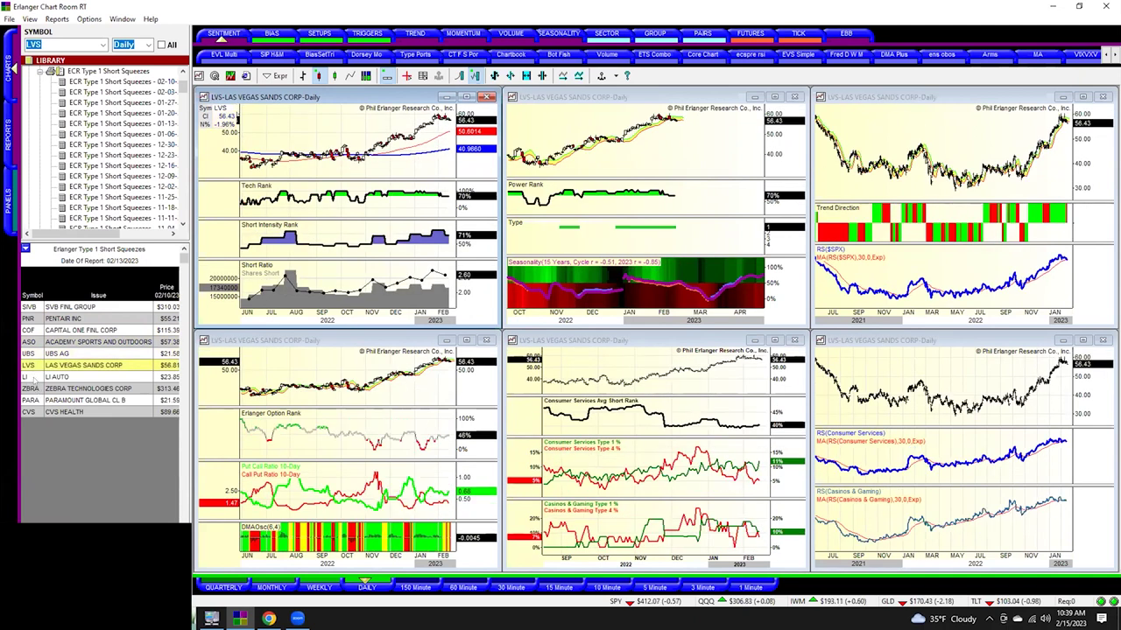
click(37, 377)
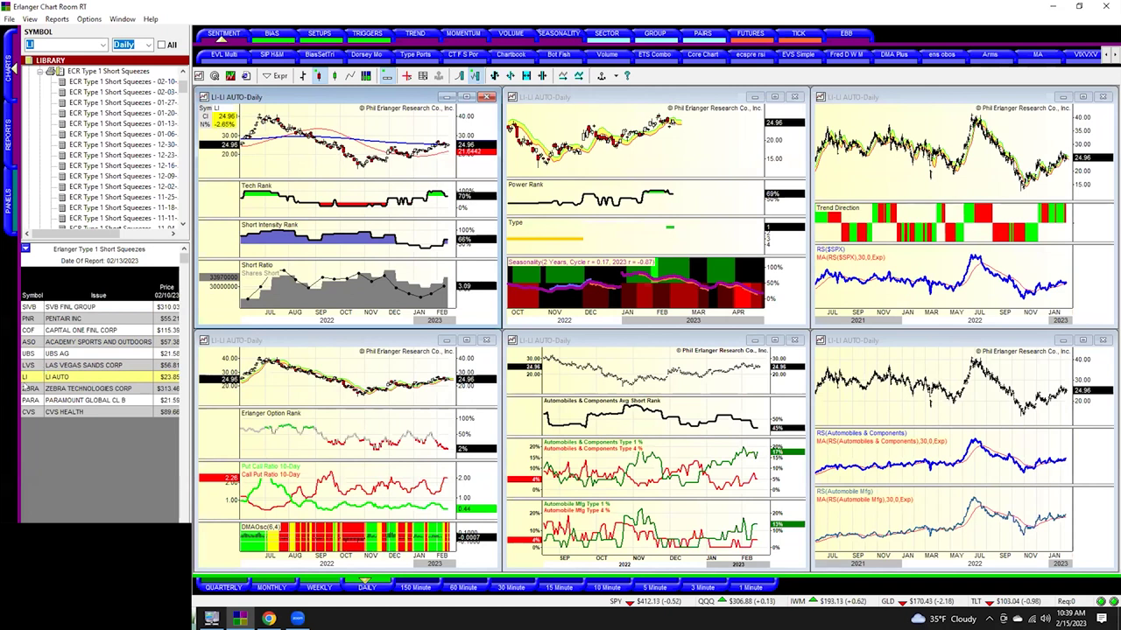
click(26, 388)
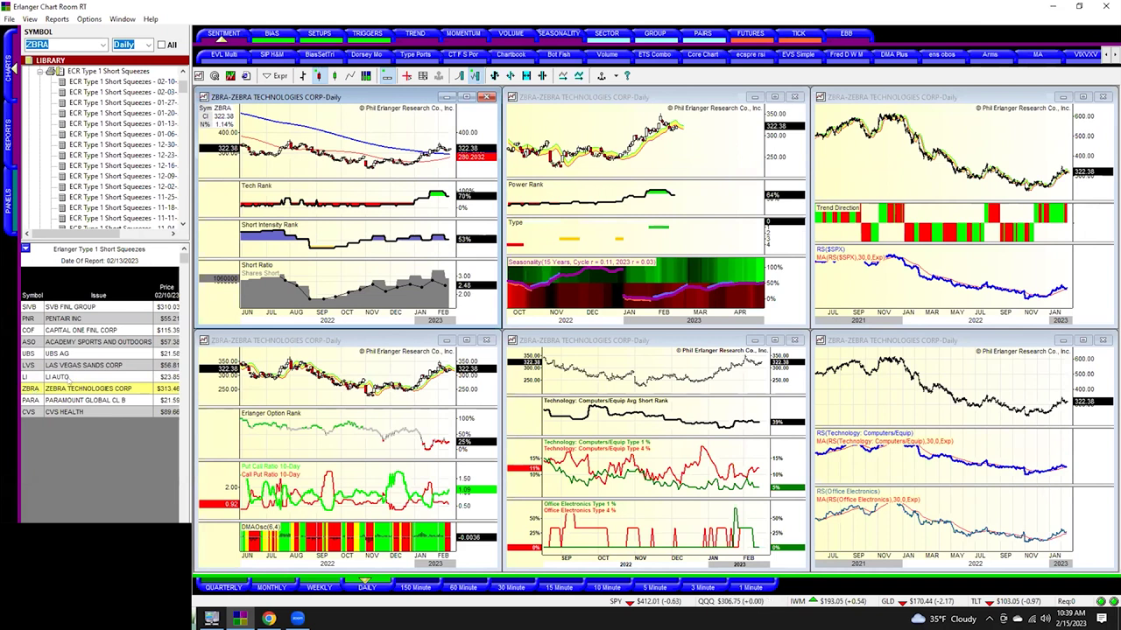
click(34, 400)
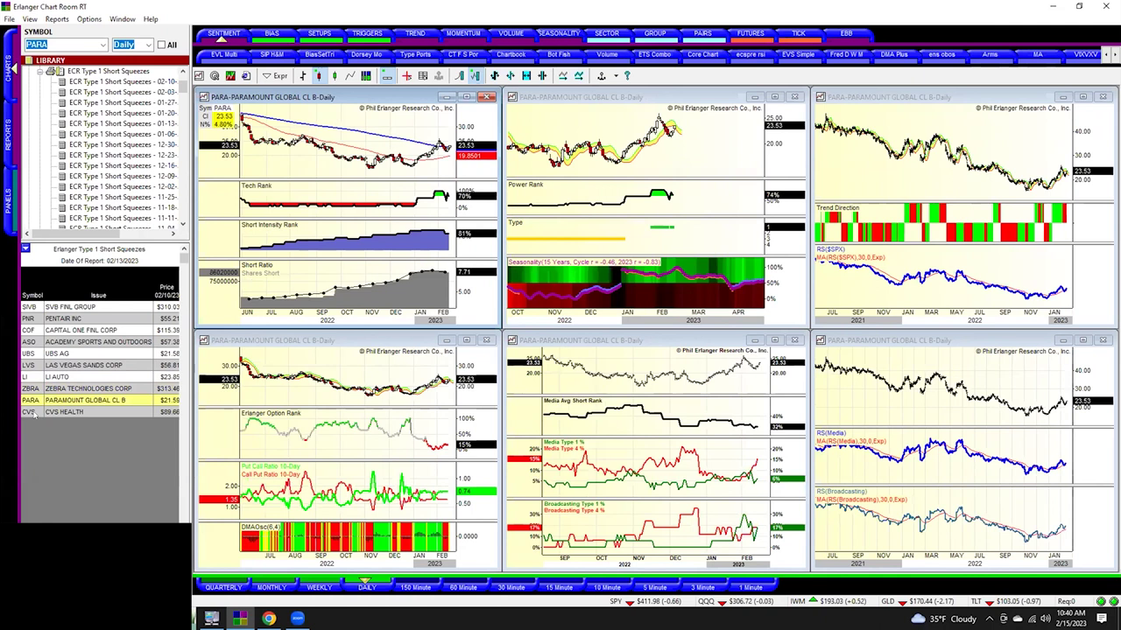
click(33, 413)
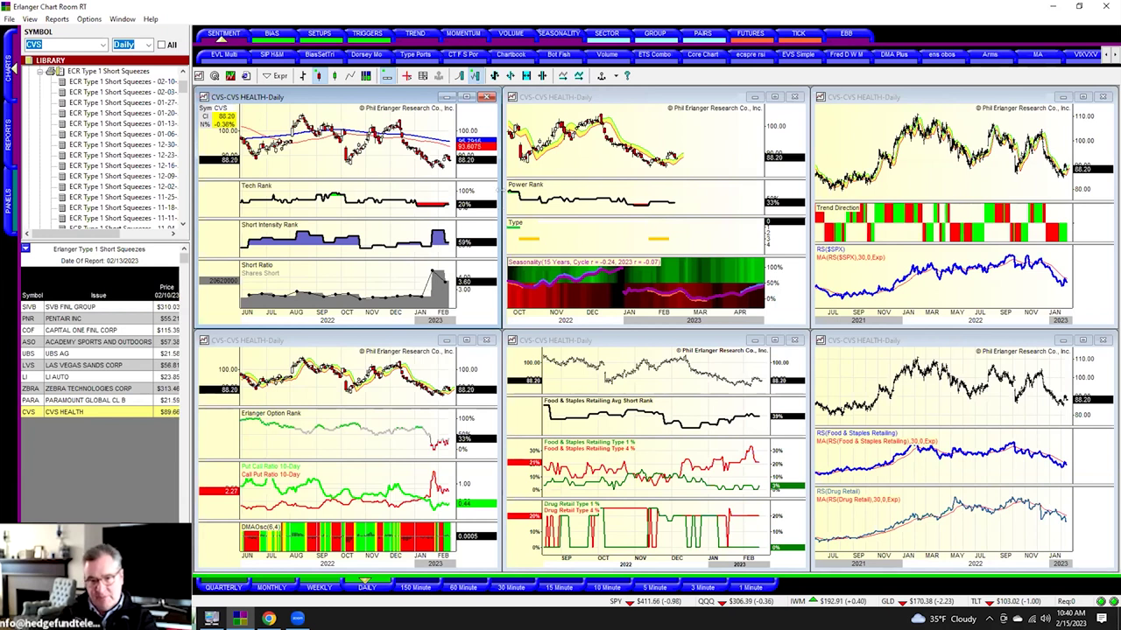
- Open the 02-10 ECR Type 4 Long Squeezes report and display ISRG in the Sentiment charts
double_click(124, 71)
click(123, 81)
double_click(123, 82)
click(123, 82)
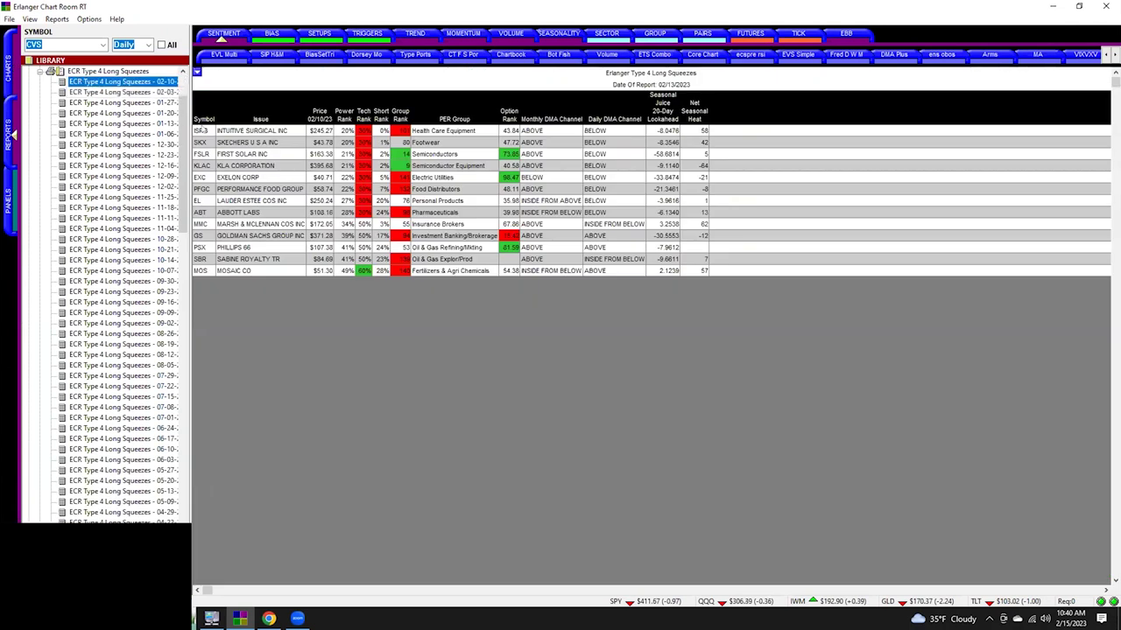
double_click(201, 129)
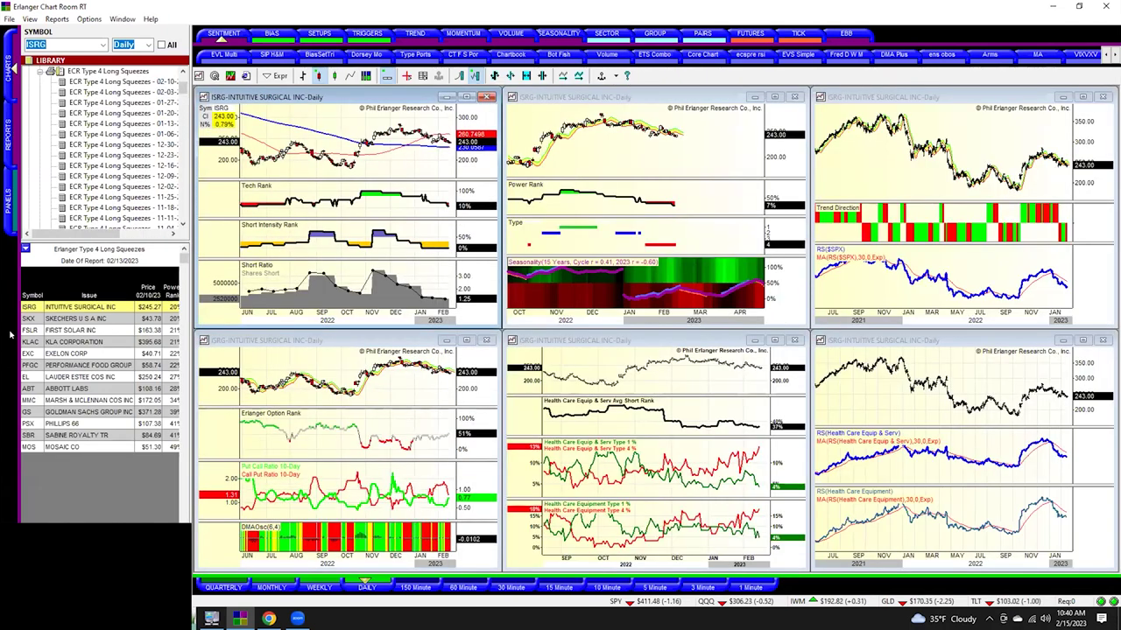
- Review the Sentiment charts of the Type 4 Long Squeezes stocks FSLR, KLAC, EXC, PFGC, EL and ABT
click(31, 330)
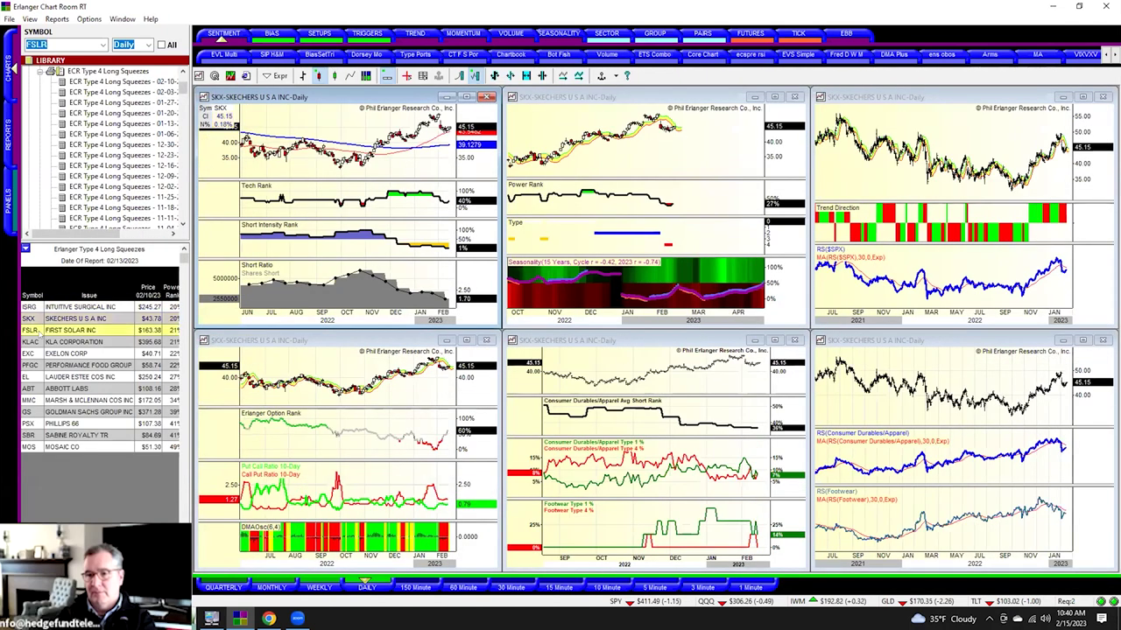
click(30, 341)
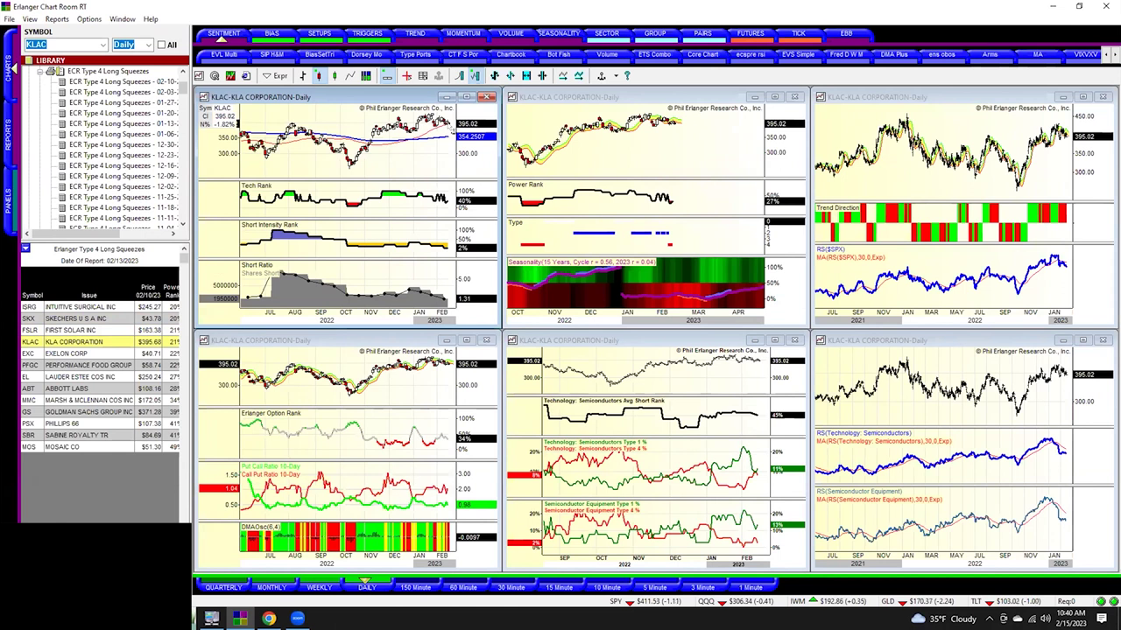
click(30, 354)
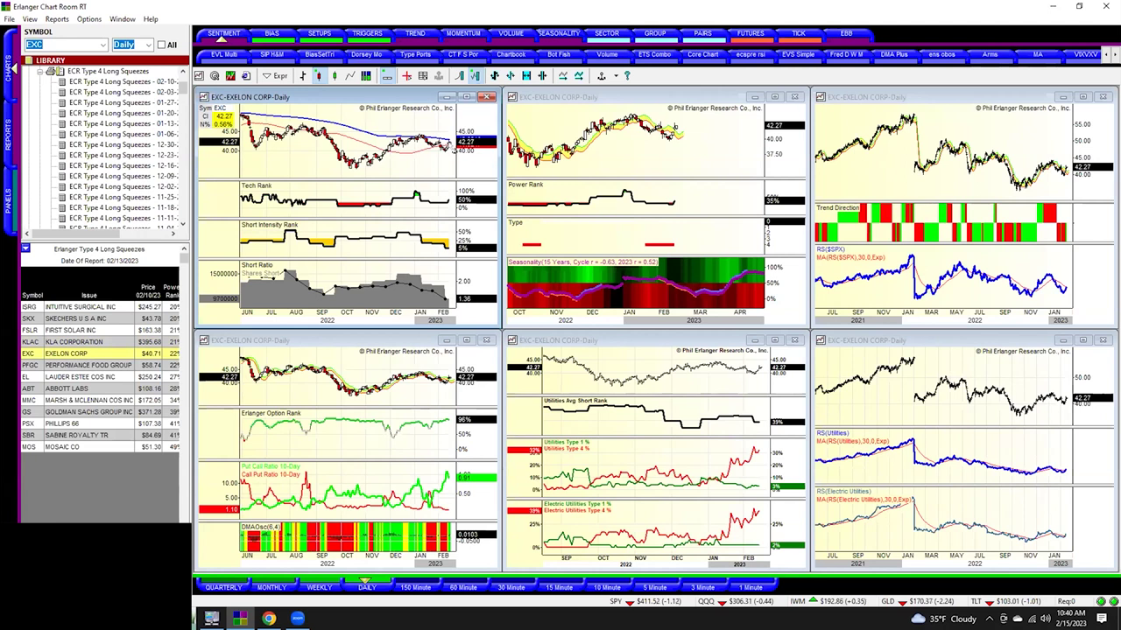
click(32, 364)
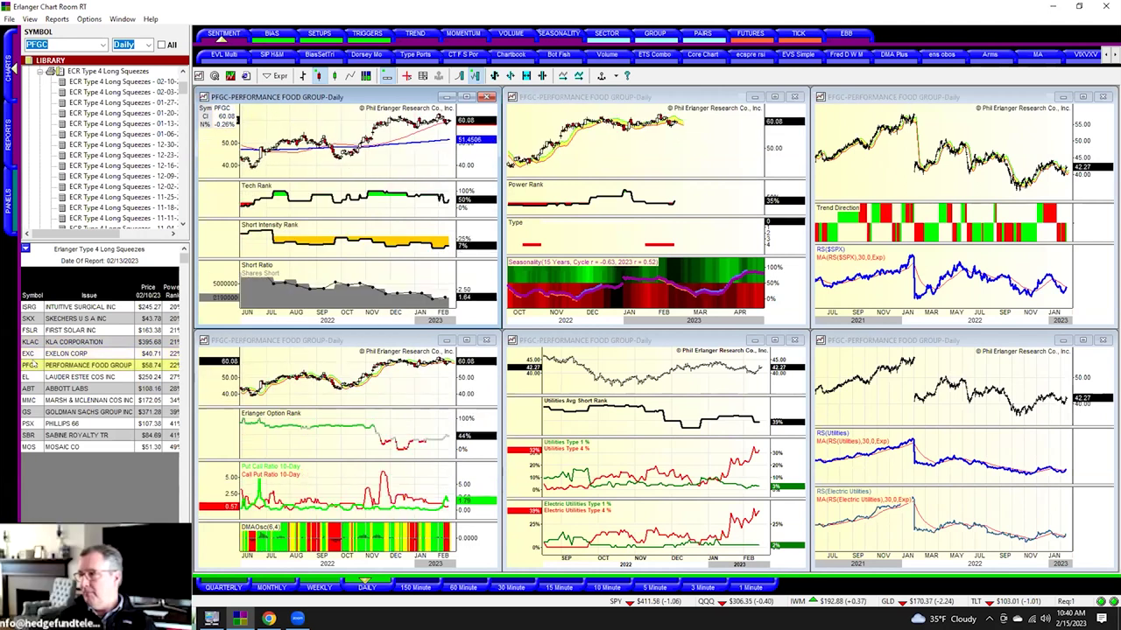
click(32, 377)
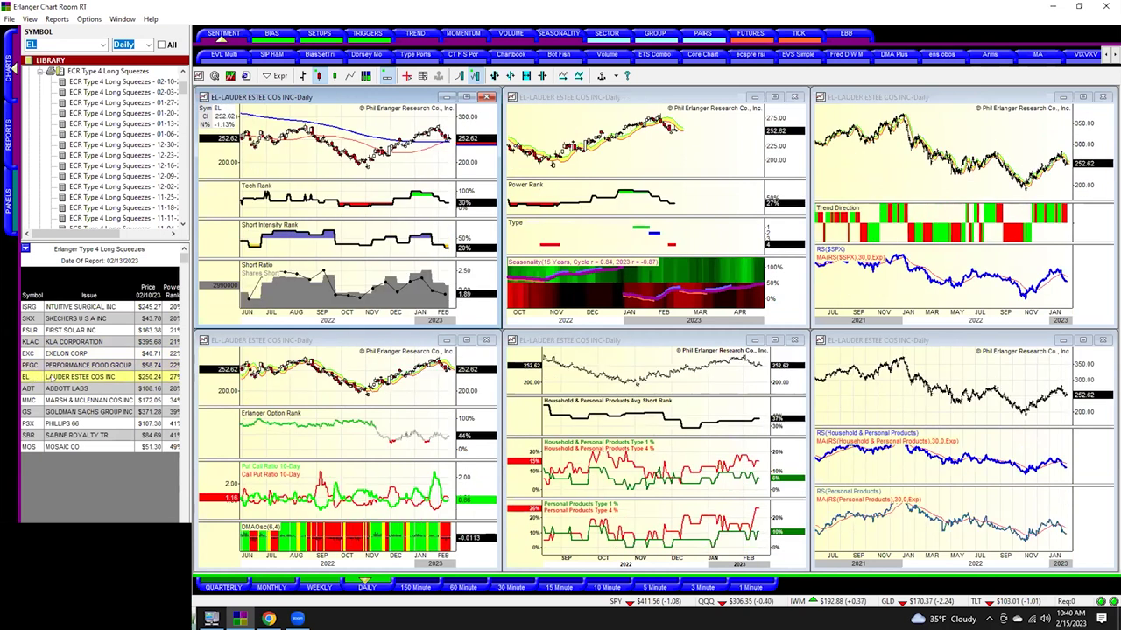
click(30, 387)
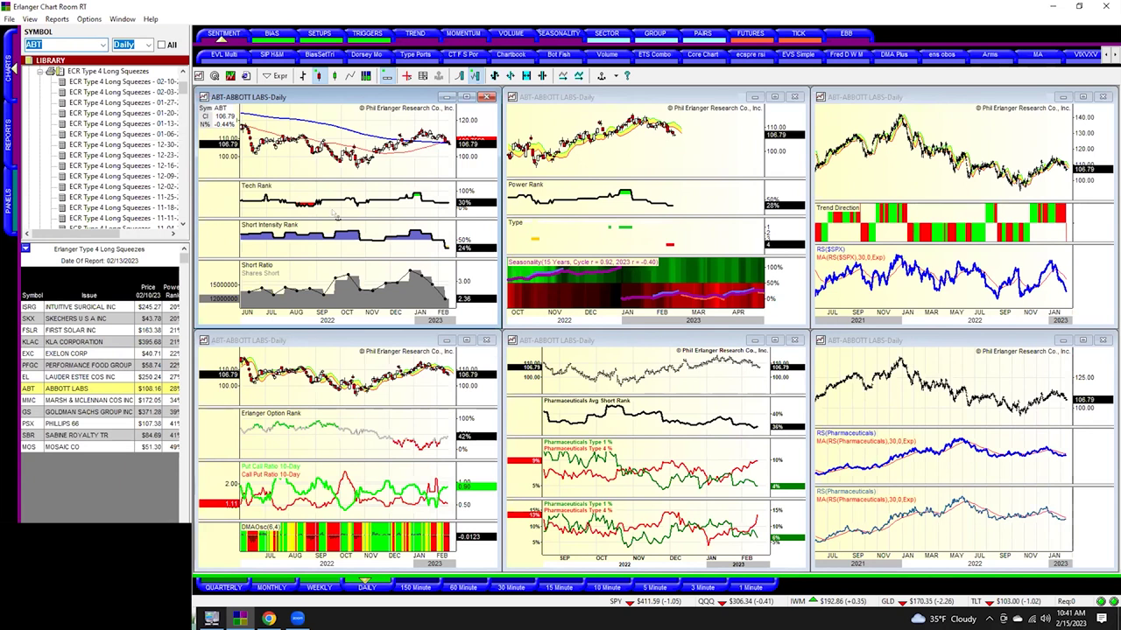
- Look up PFE and BAX in the Sentiment charts to compare them with ABT
text(PFE)
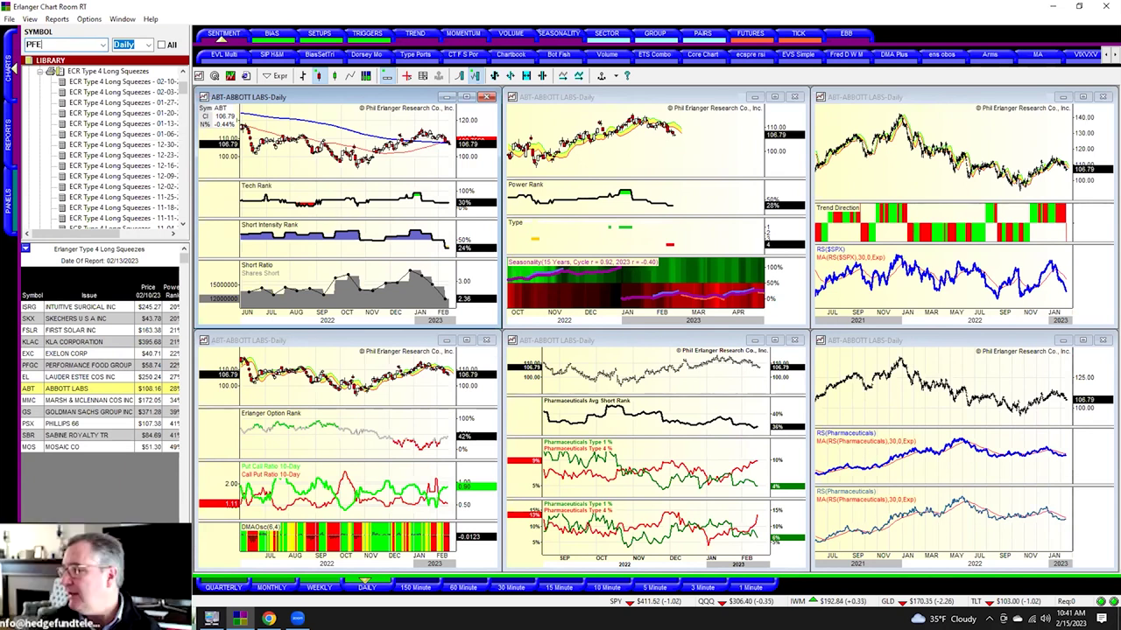
key(Return)
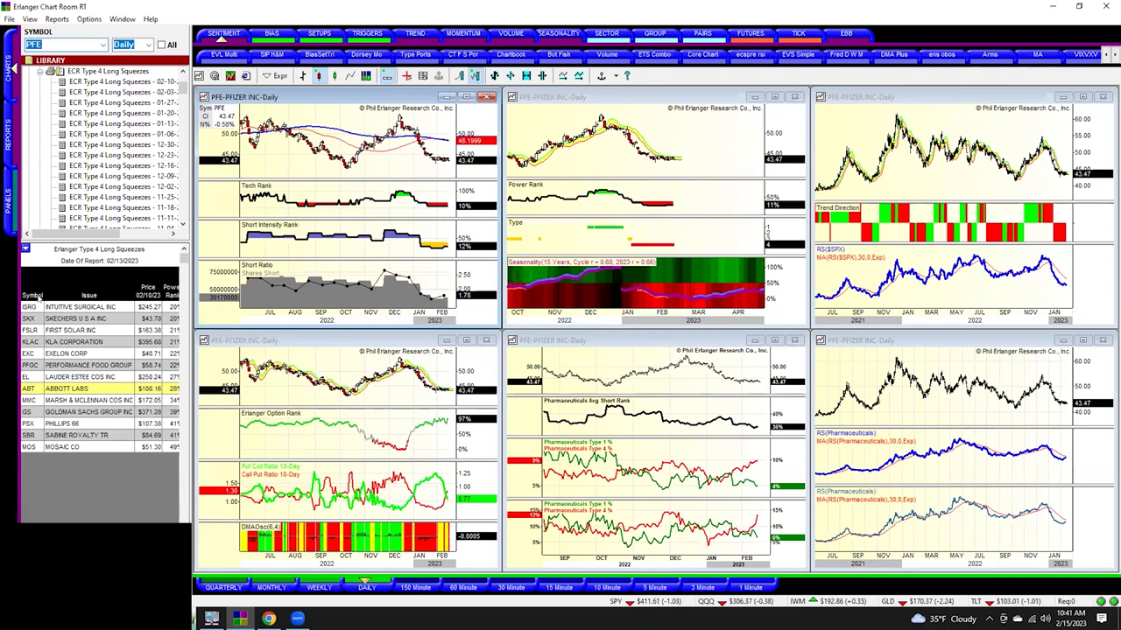
text(B)
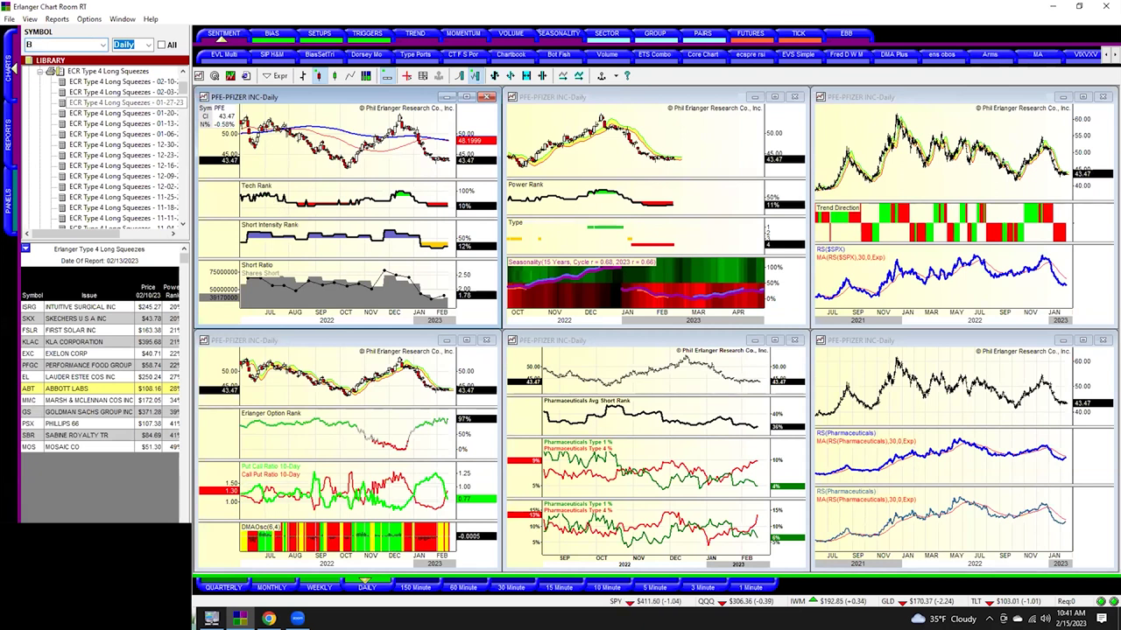
text(AX)
key(Return)
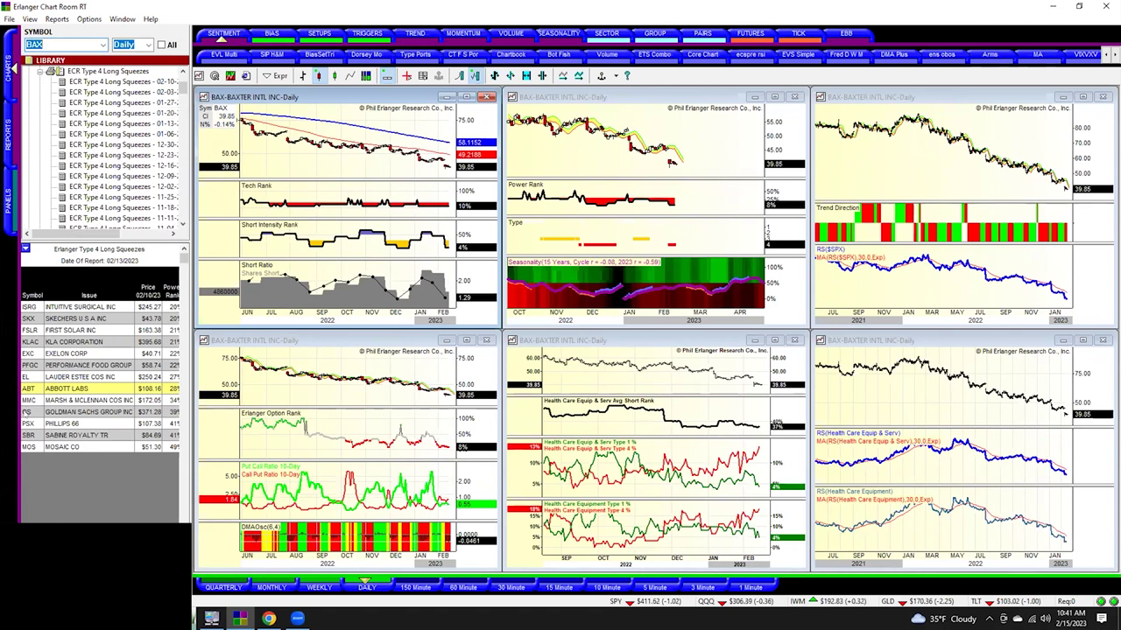
- Review the Sentiment charts of MMC, GS, PSX, SBR and MOS, and collapse the ECR Type 4 Long Squeezes report list
click(30, 402)
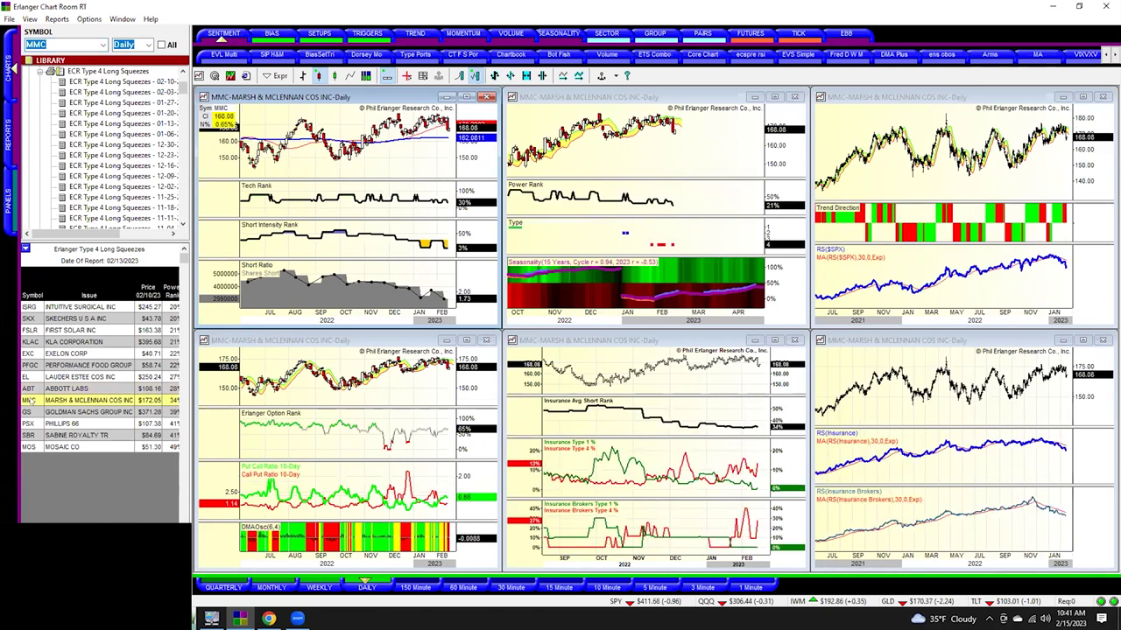
click(34, 411)
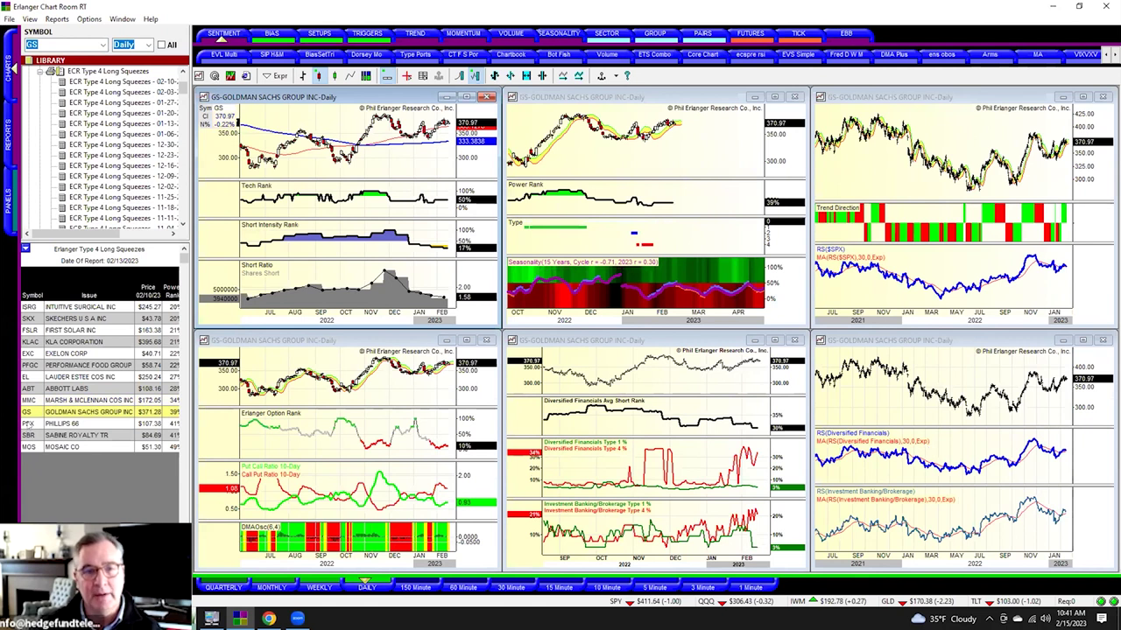
click(27, 424)
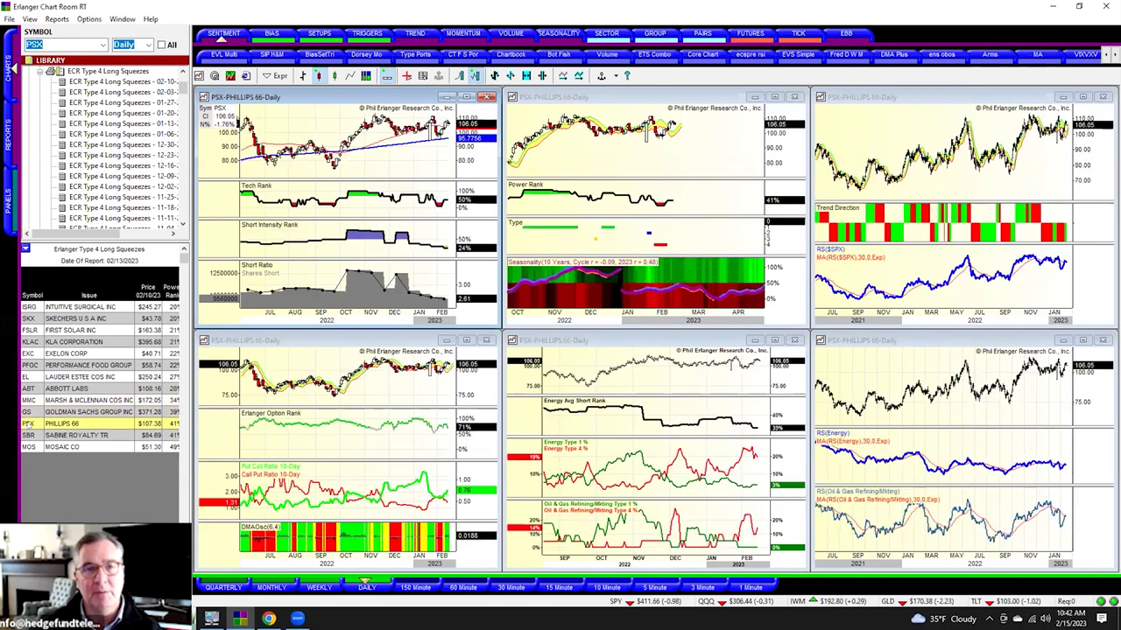
click(27, 413)
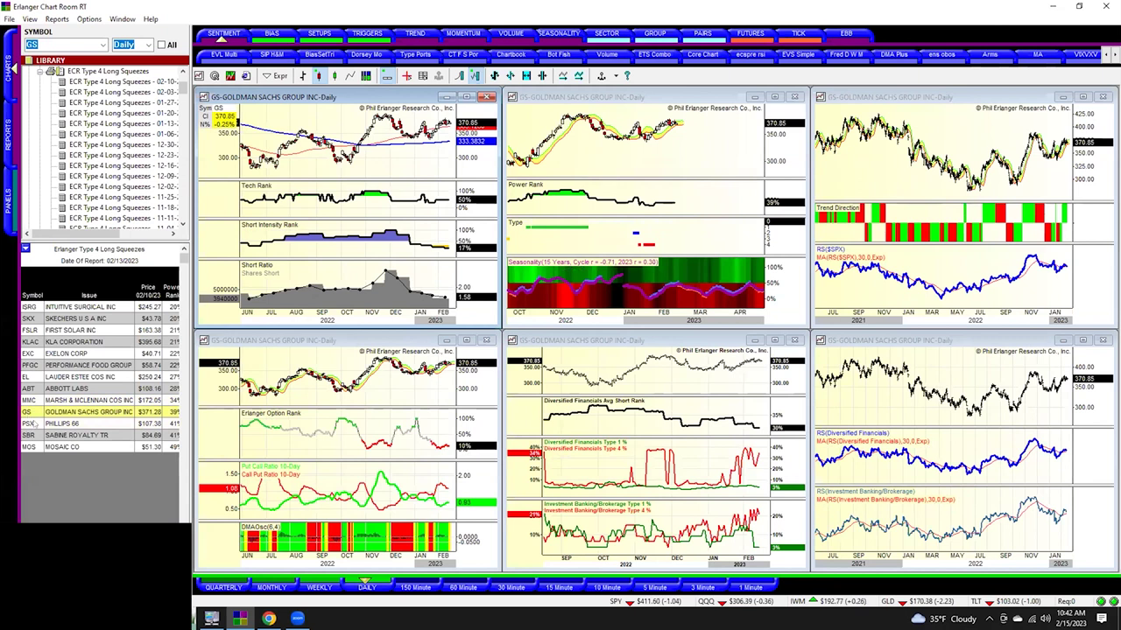
click(33, 424)
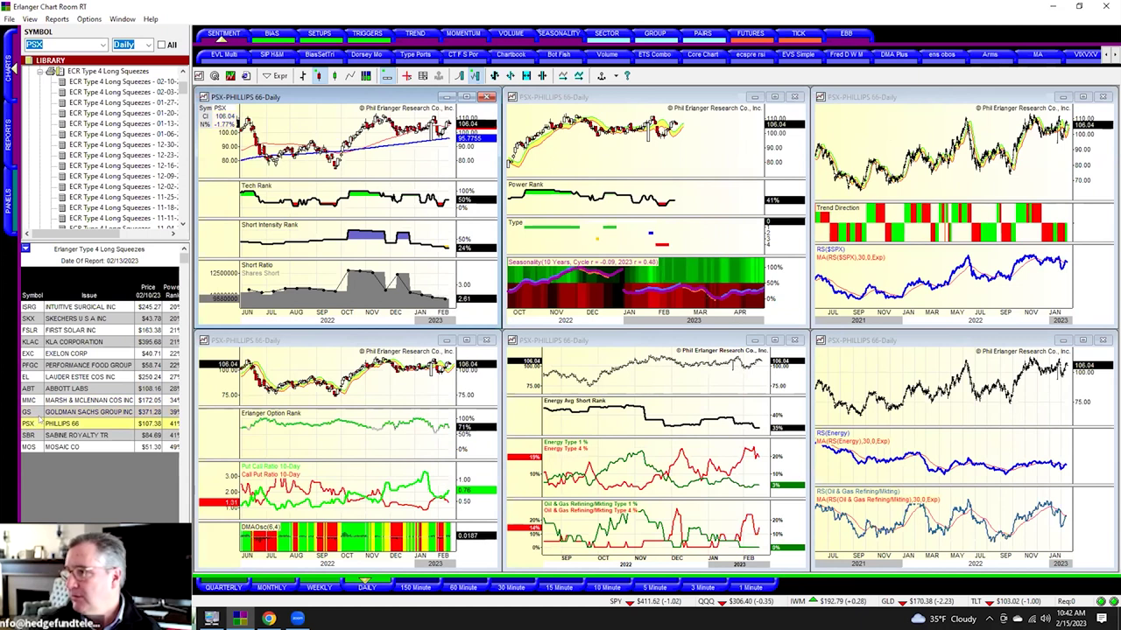
key(Down)
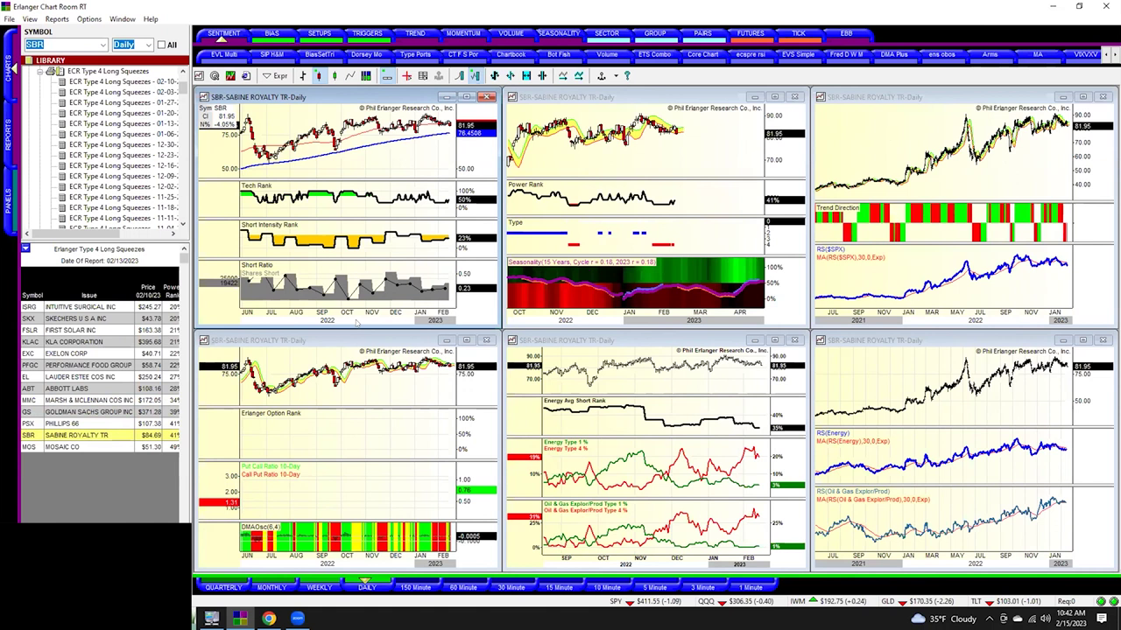
click(30, 447)
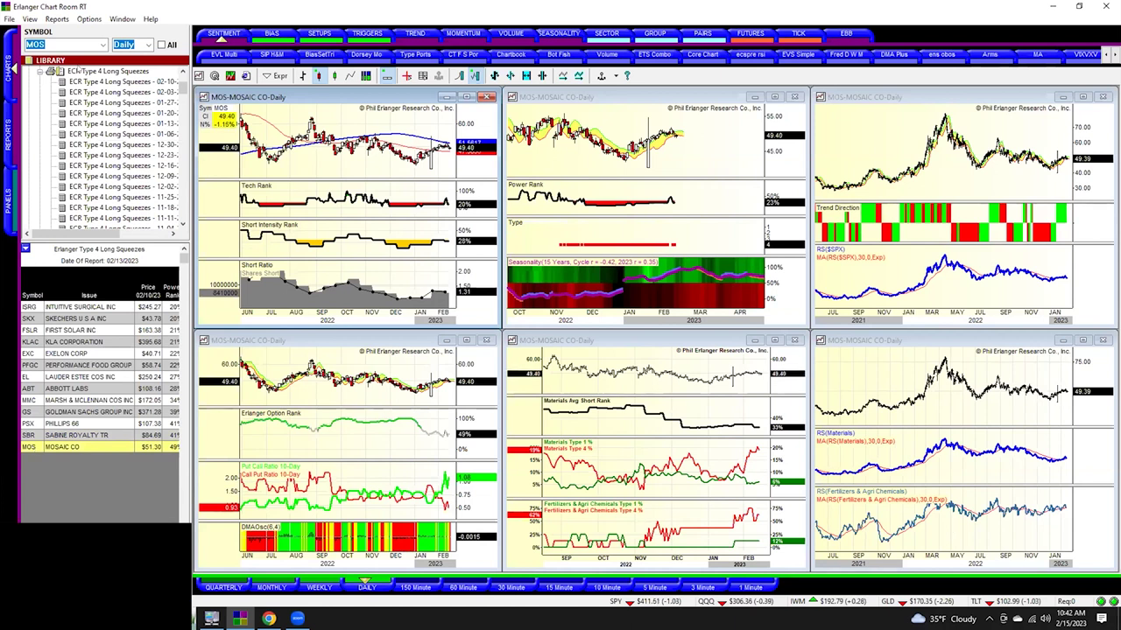
click(50, 70)
scroll(180, 91, up, 3)
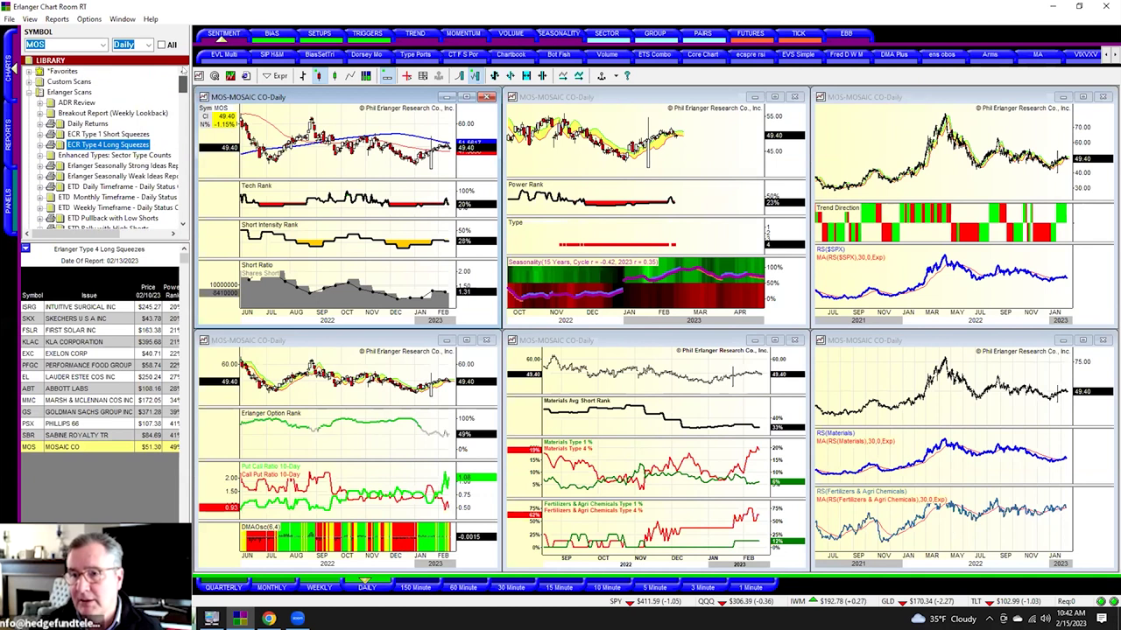